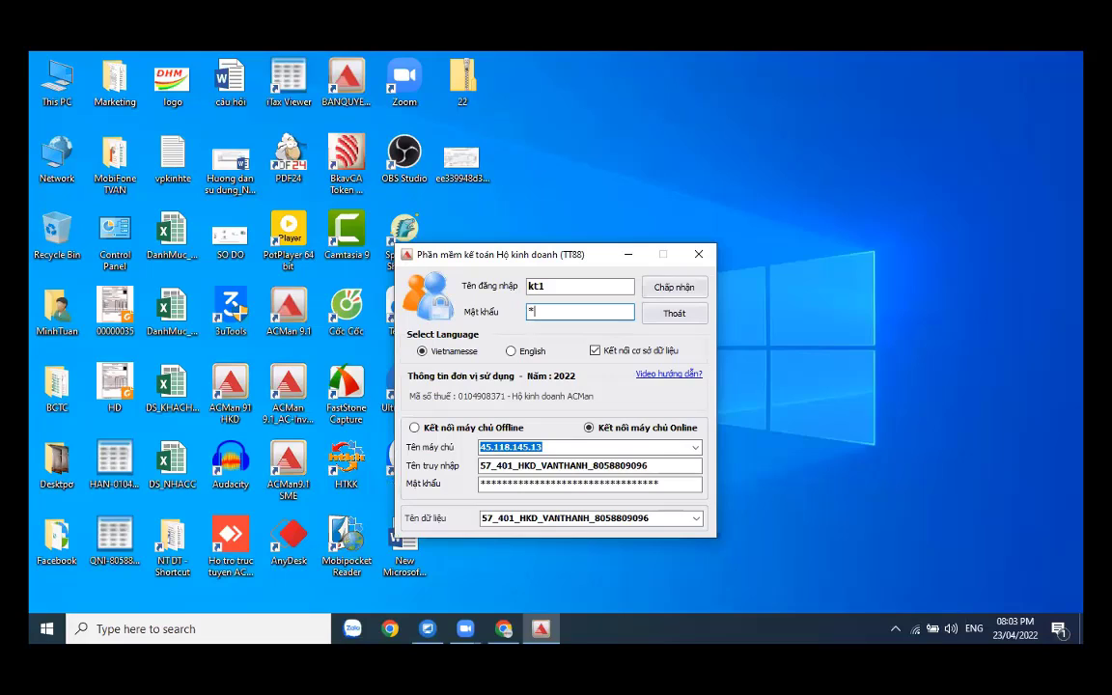
- Complete the login password and move the ACMan login window right toward the centre
{"action": "type", "text": "**"}
{"action": "key", "text": "Return"}
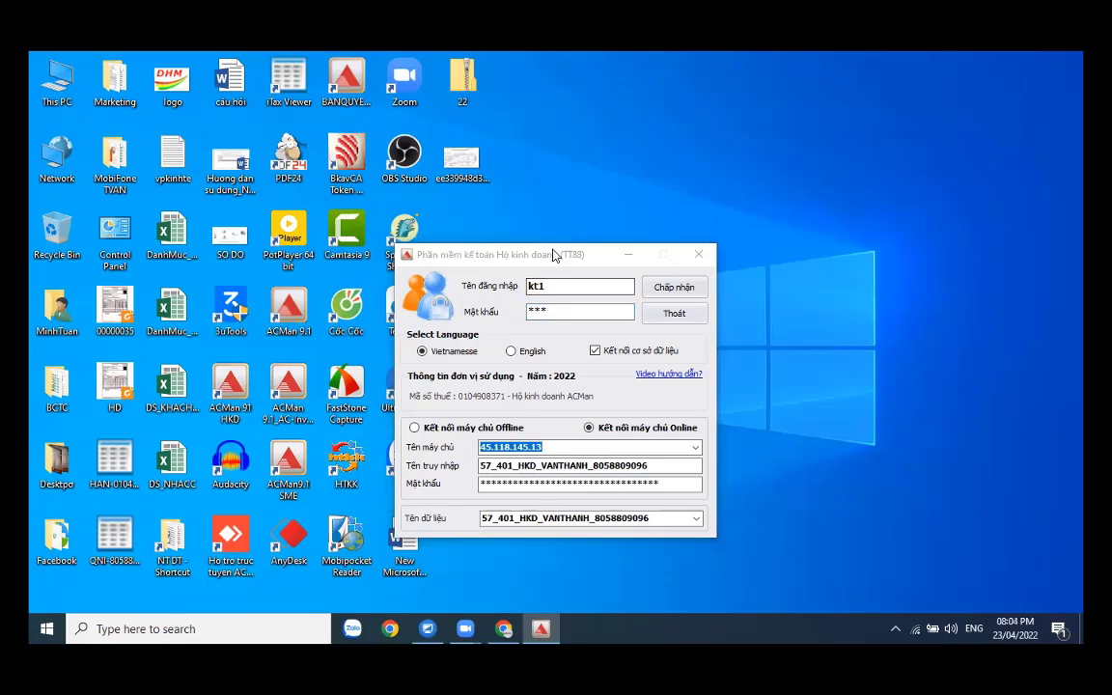
{"action": "left_click_drag", "start_coordinate": [554, 254], "coordinate": [655, 233]}
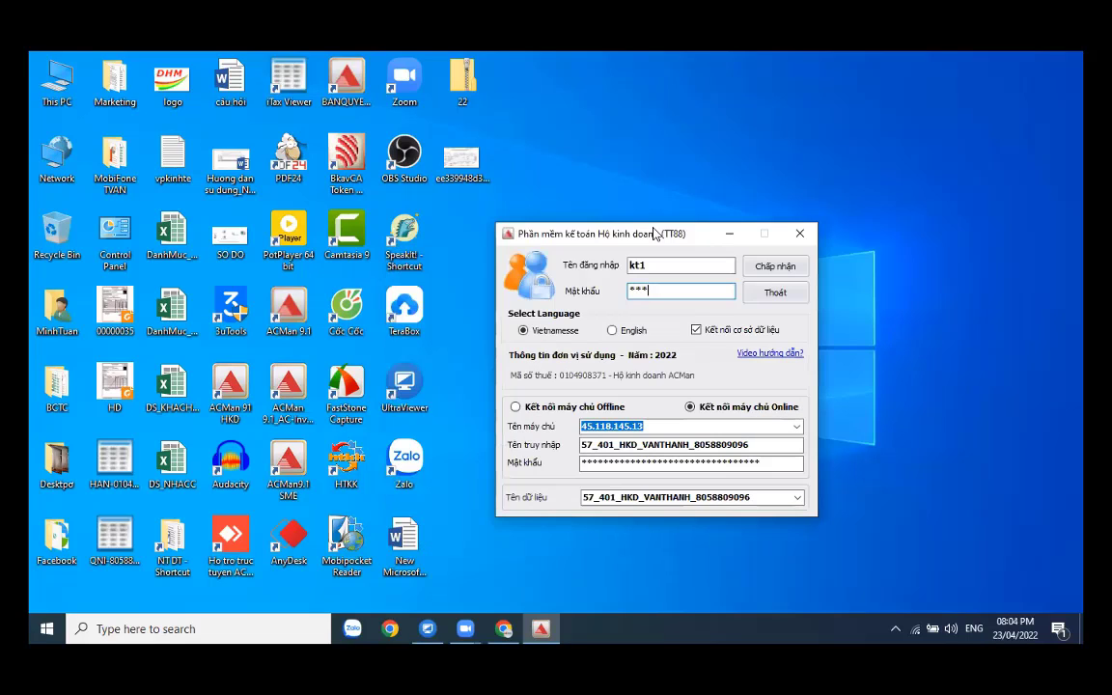
- Open the 'Hỗ trợ kê khai thuế cho Hộ kinh doanh' group chat in Zalo Web
{"action": "left_click", "coordinate": [498, 628]}
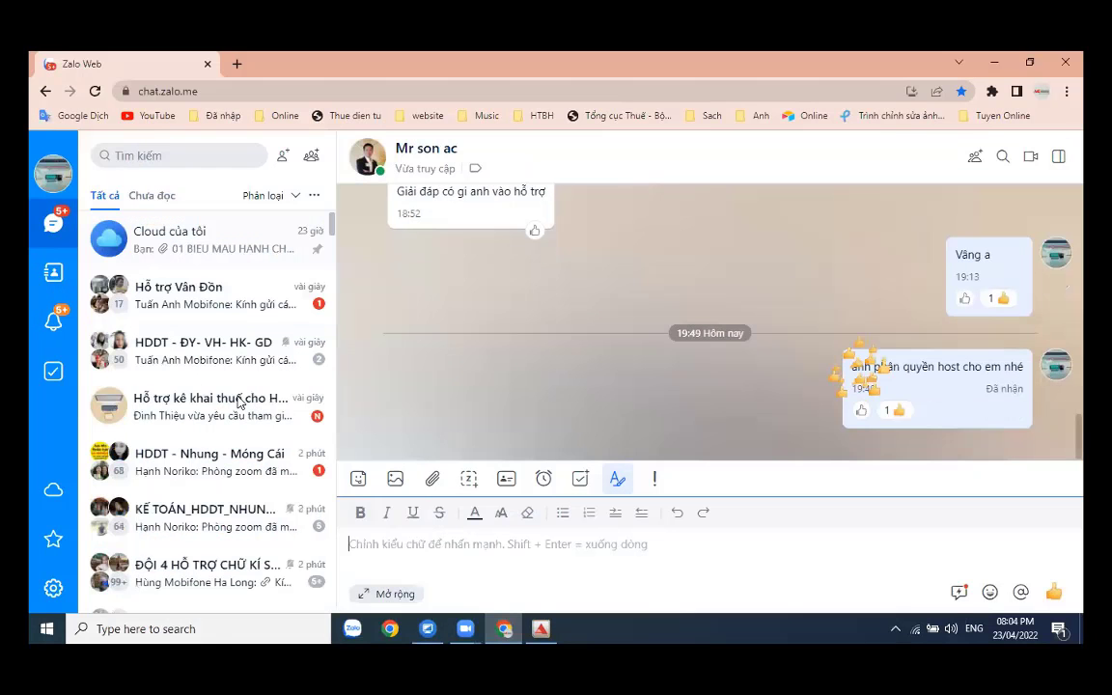
{"action": "left_click", "coordinate": [240, 349]}
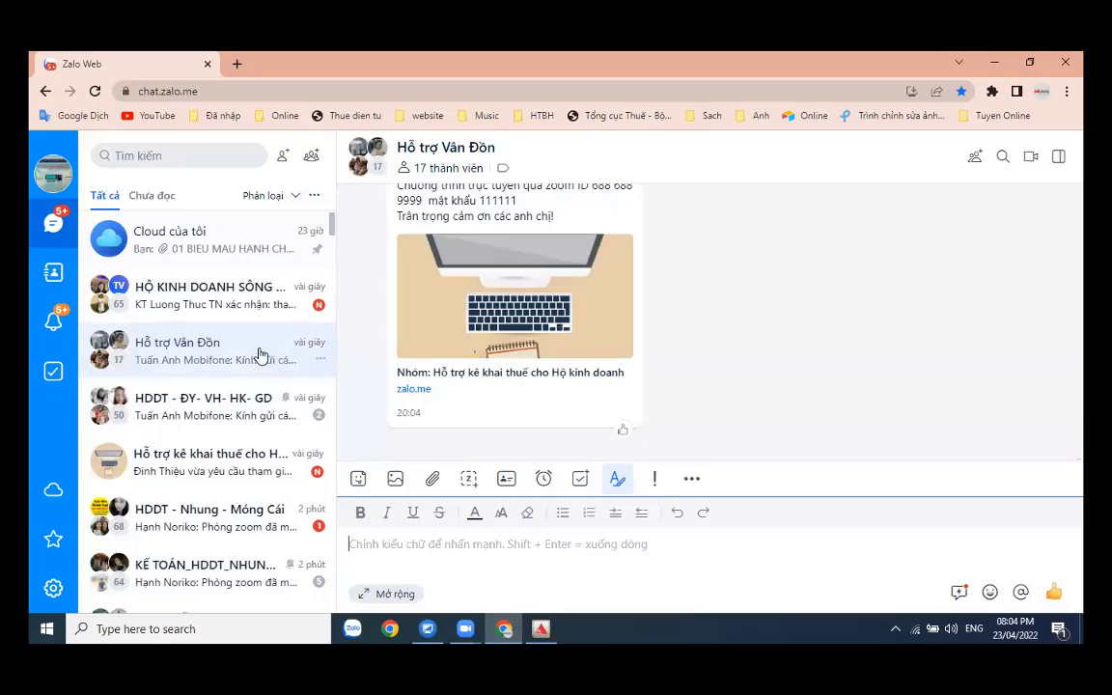
{"action": "left_click", "coordinate": [218, 470]}
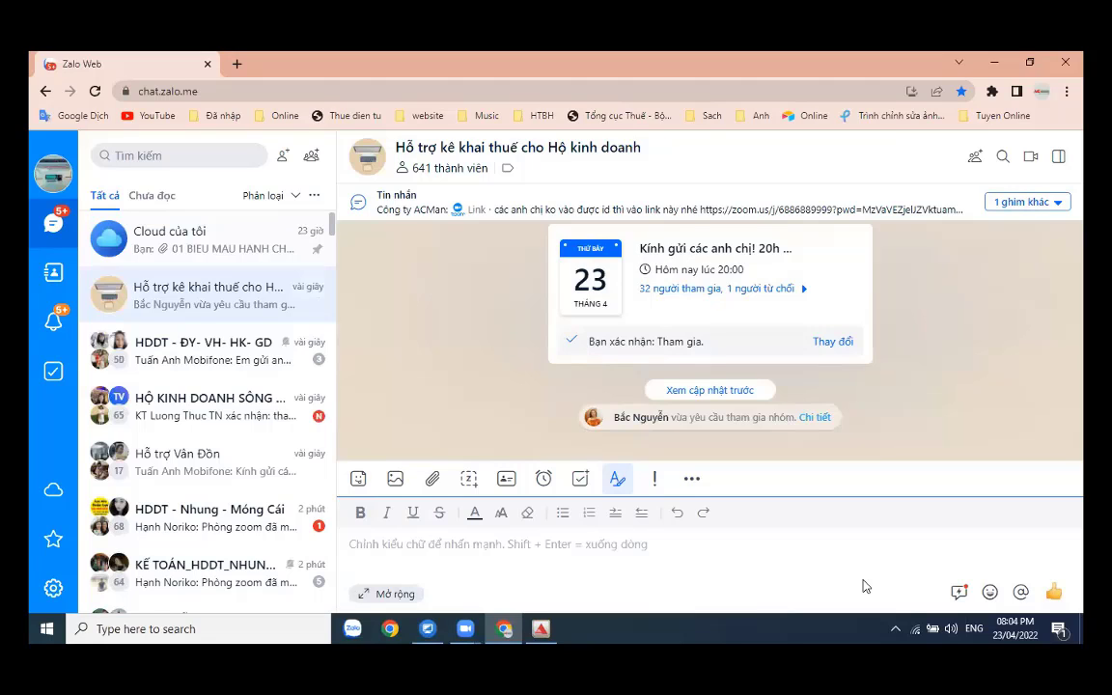
- Approve the group's pending join requests and copy its invite link
{"action": "left_click", "coordinate": [1058, 155]}
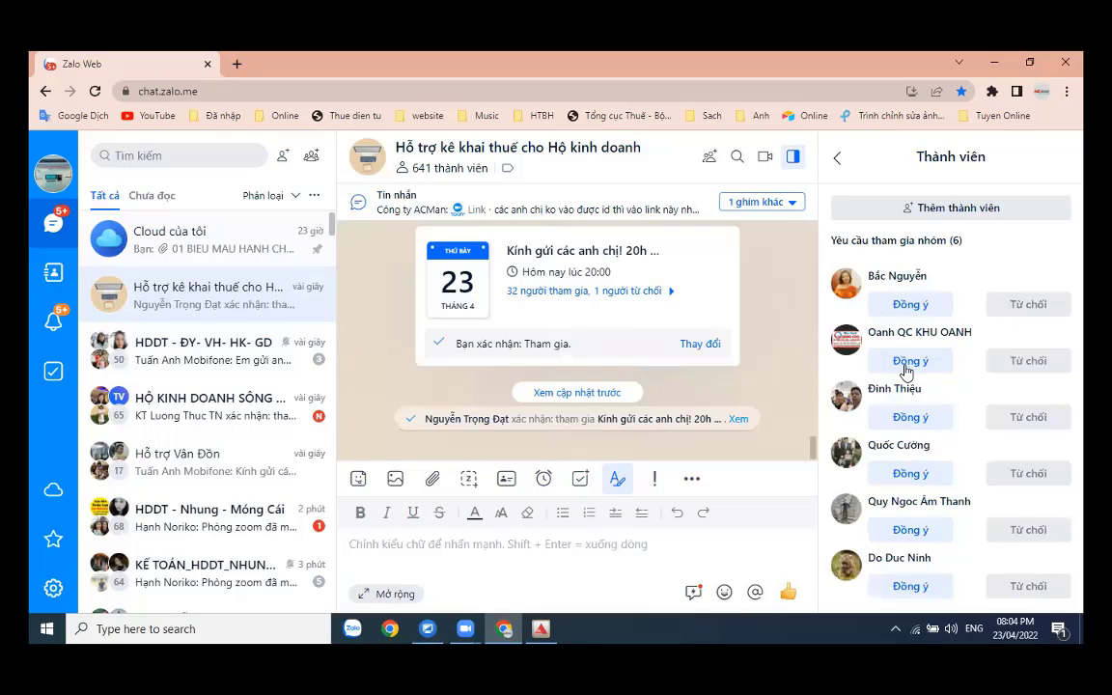
{"action": "left_click", "coordinate": [907, 425]}
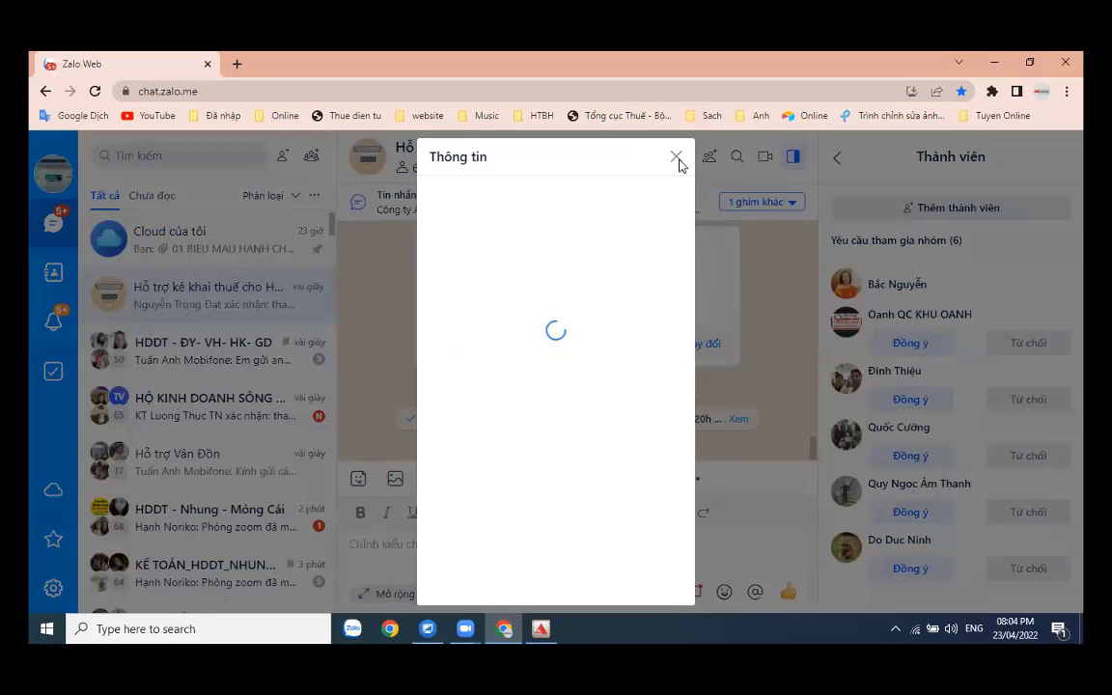
{"action": "left_click", "coordinate": [677, 158]}
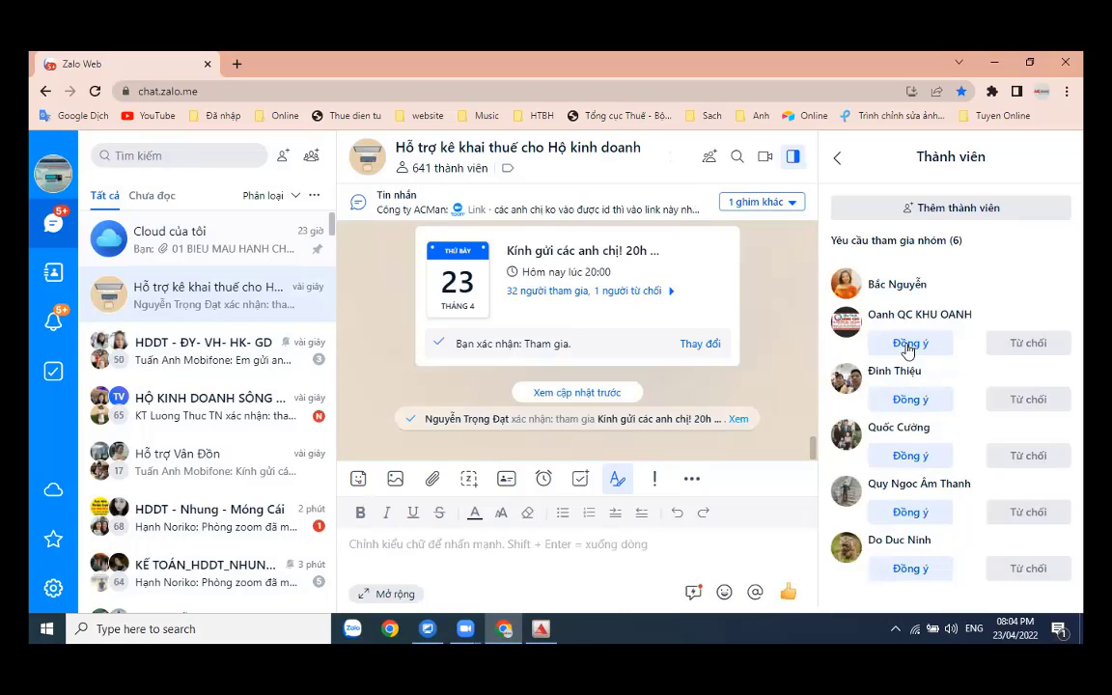
{"action": "left_click", "coordinate": [840, 159]}
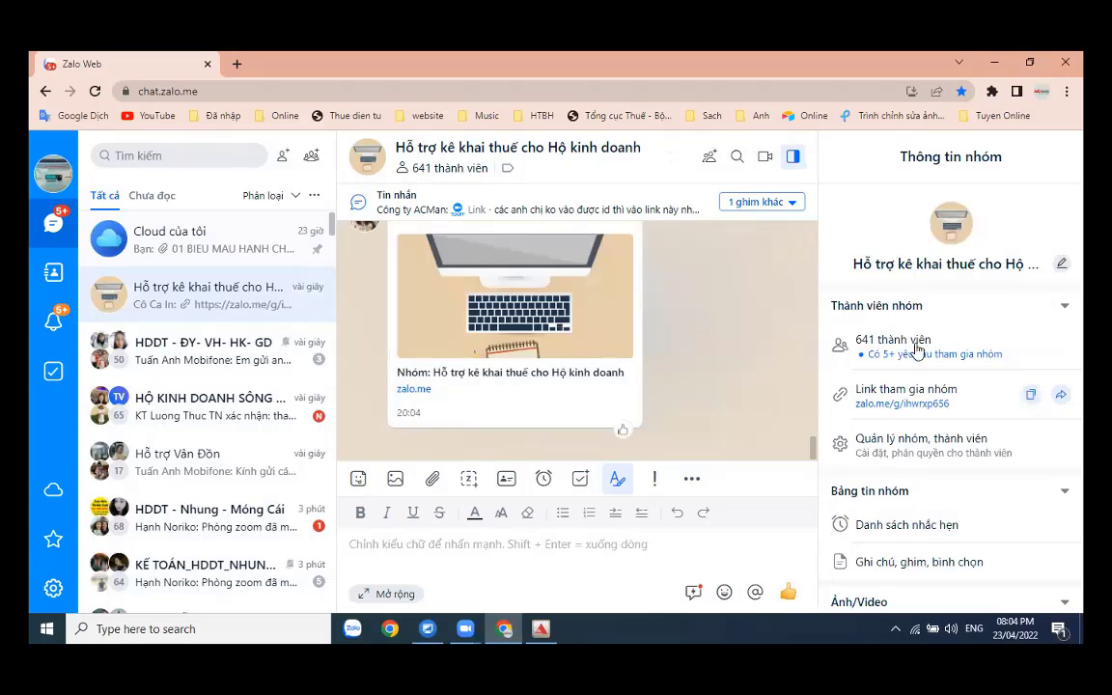
{"action": "left_click", "coordinate": [1029, 398]}
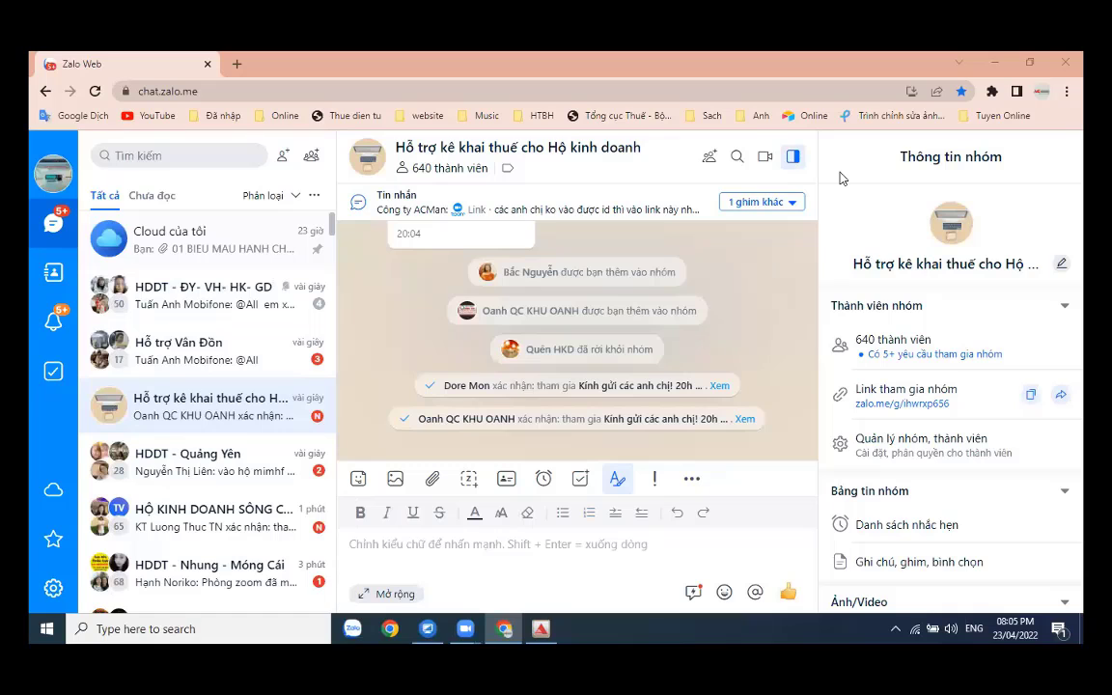
- Reposition the ACMan login window, recheck the user name and password, and submit the login
{"action": "left_click", "coordinate": [1003, 61]}
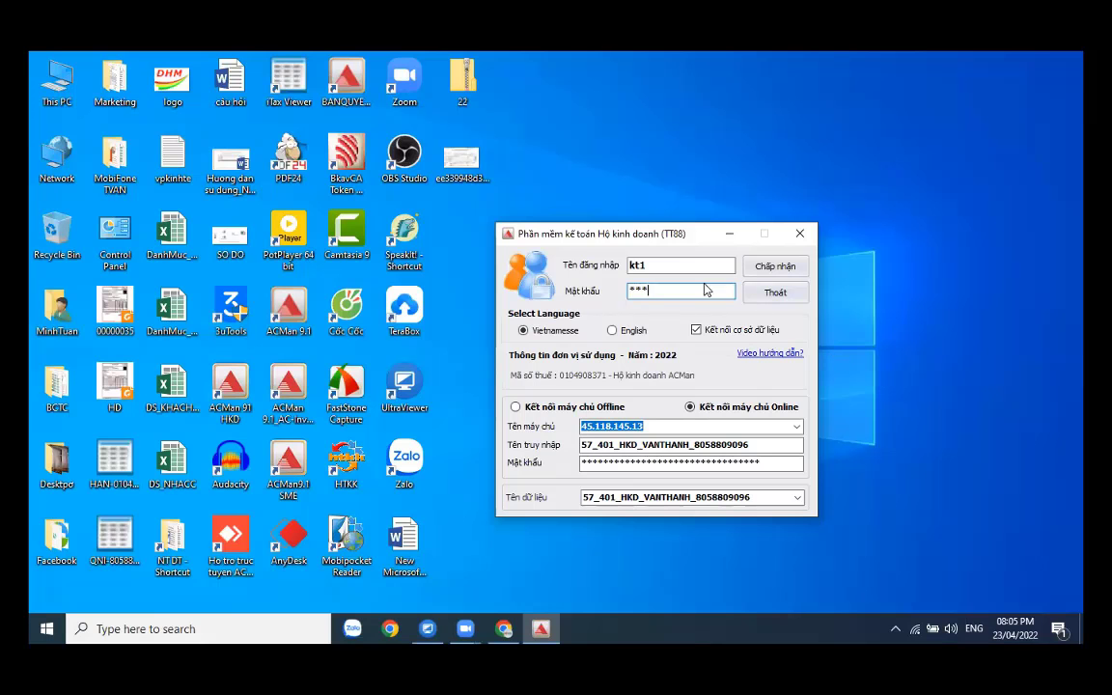
{"action": "left_click_drag", "start_coordinate": [626, 239], "coordinate": [603, 188]}
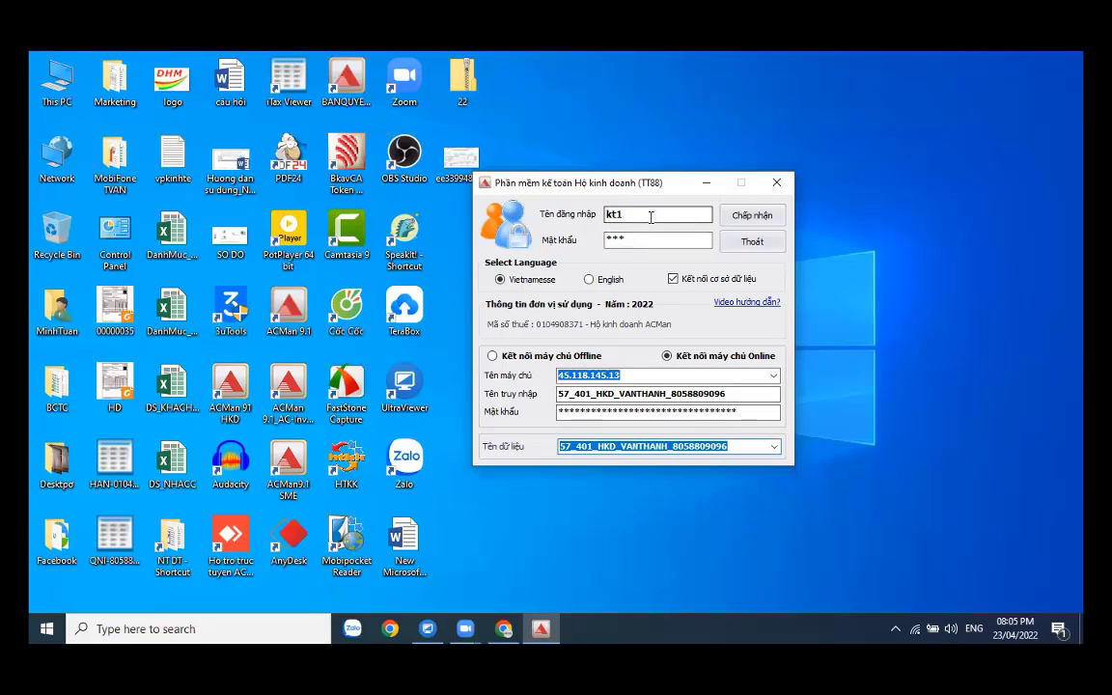
{"action": "left_click", "coordinate": [653, 240]}
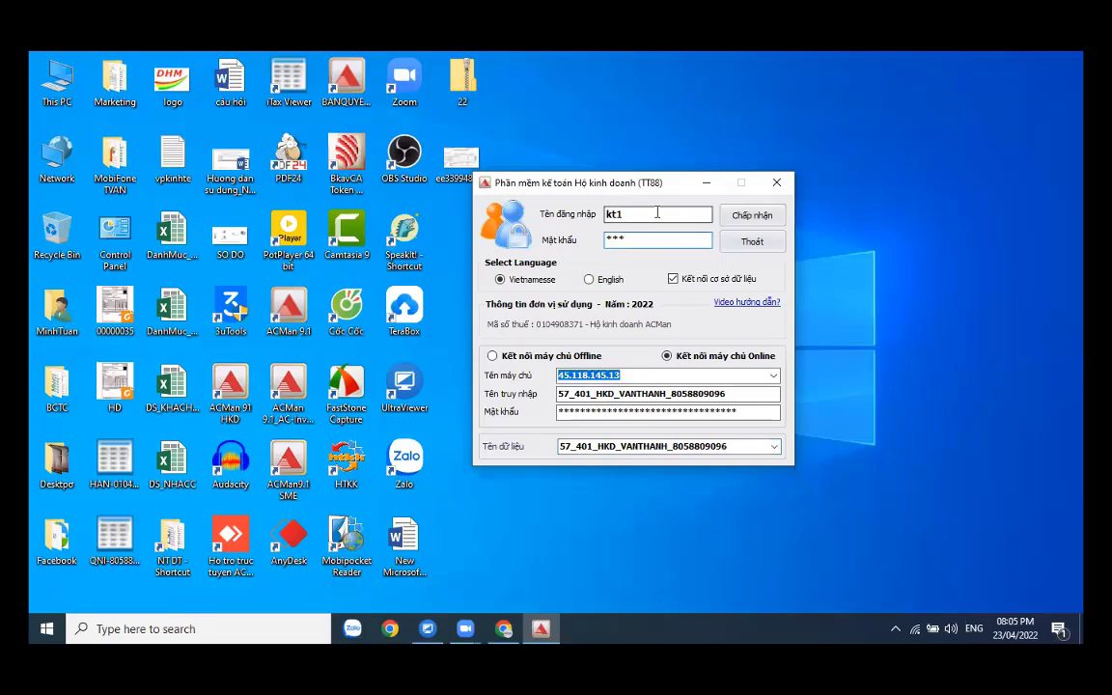
{"action": "left_click", "coordinate": [657, 213]}
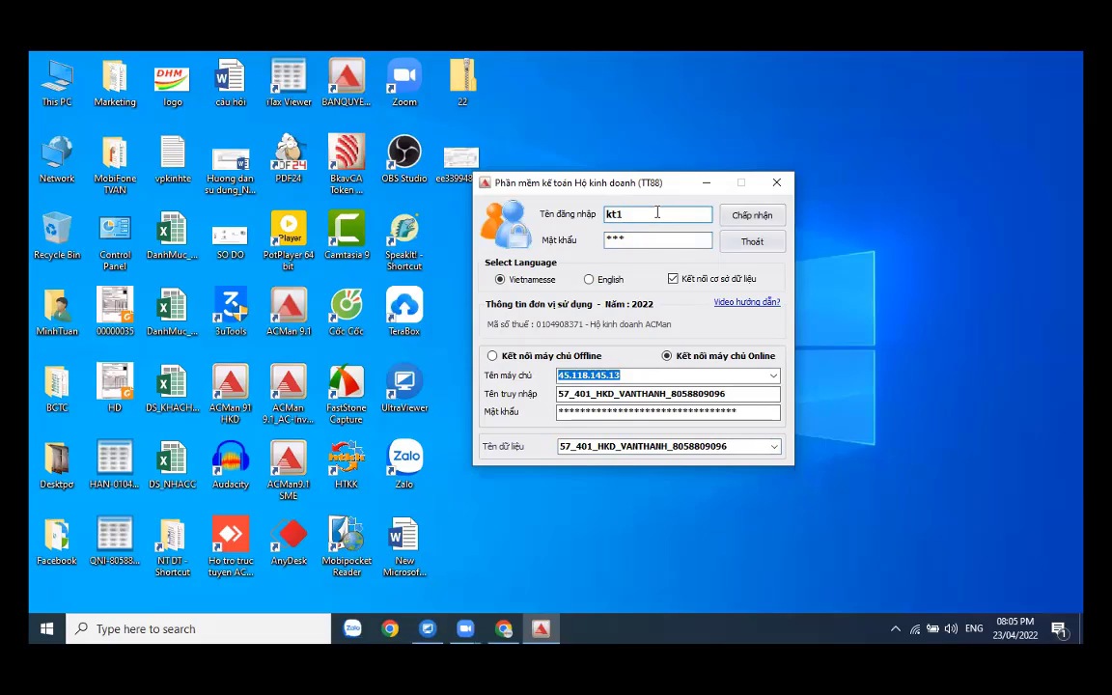
{"action": "left_click", "coordinate": [657, 238]}
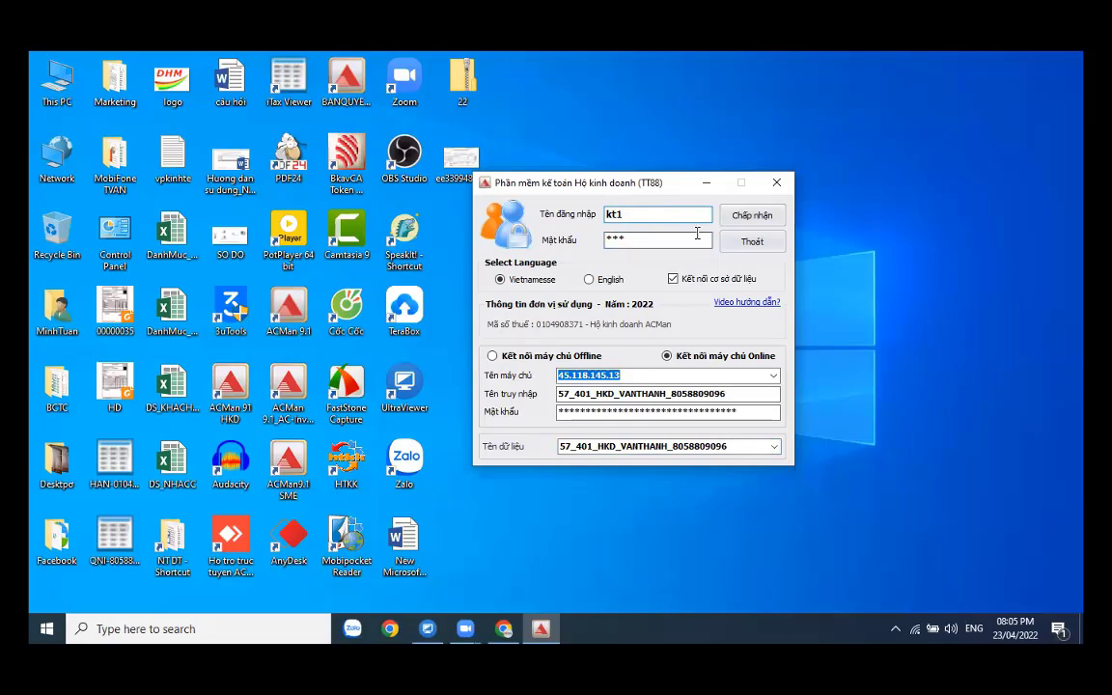
{"action": "left_click", "coordinate": [754, 216]}
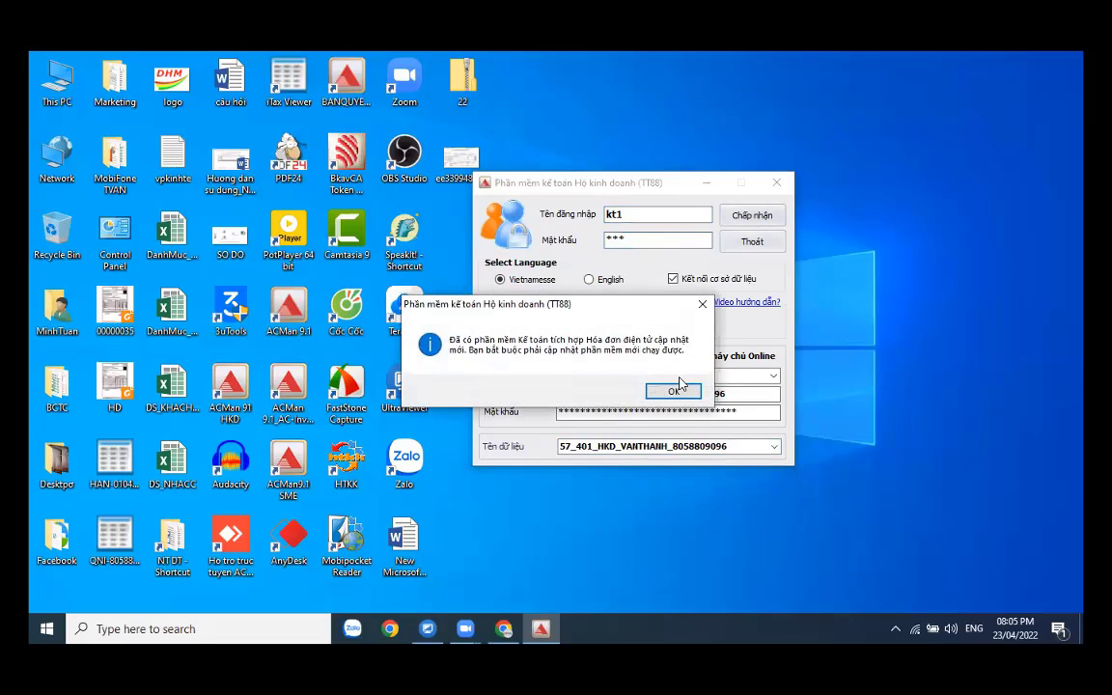
- Install the mandatory ACMan update and acknowledge the update-finished message
{"action": "left_click", "coordinate": [673, 394]}
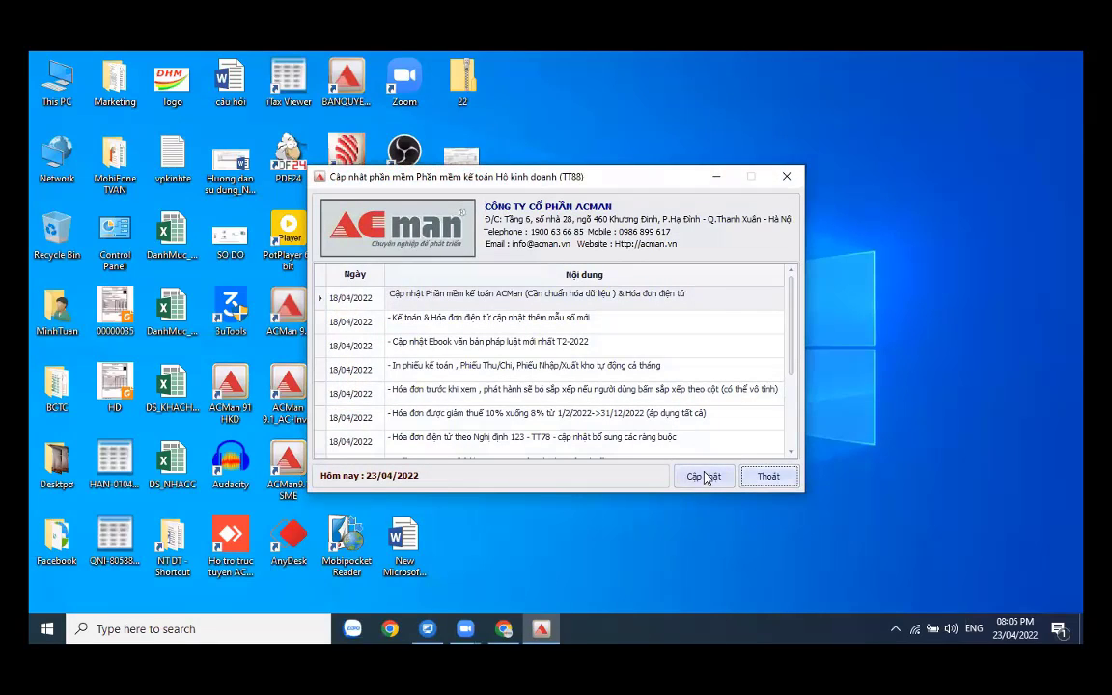
{"action": "left_click", "coordinate": [704, 474]}
{"action": "left_click", "coordinate": [622, 392]}
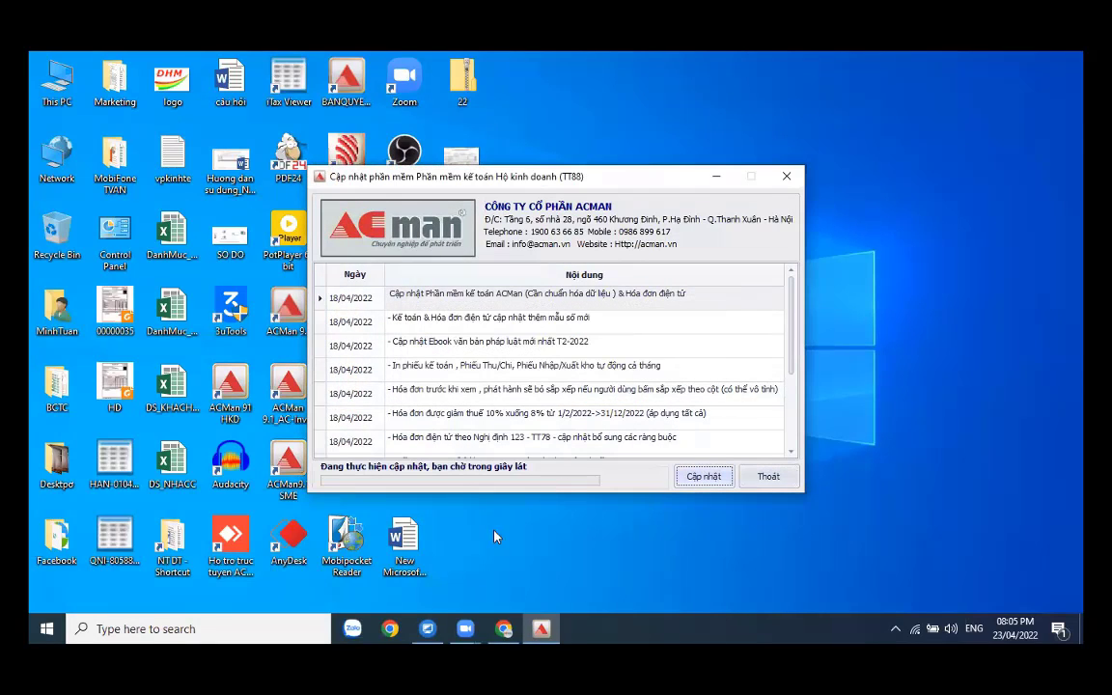
{"action": "left_click", "coordinate": [503, 629]}
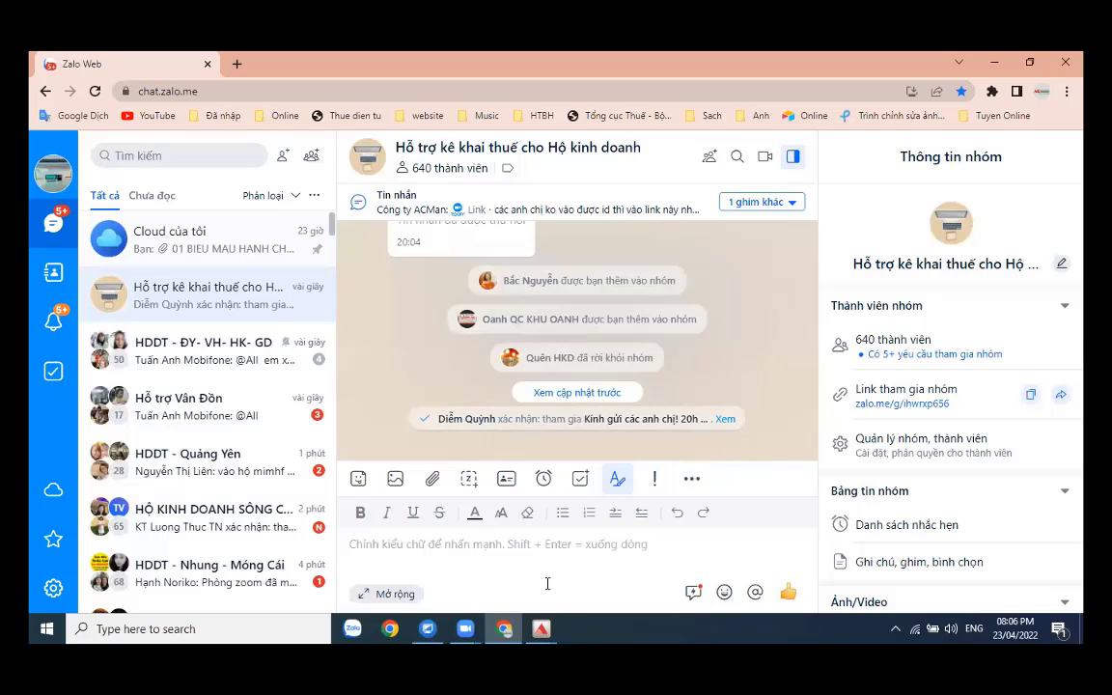
{"action": "left_click", "coordinate": [543, 627]}
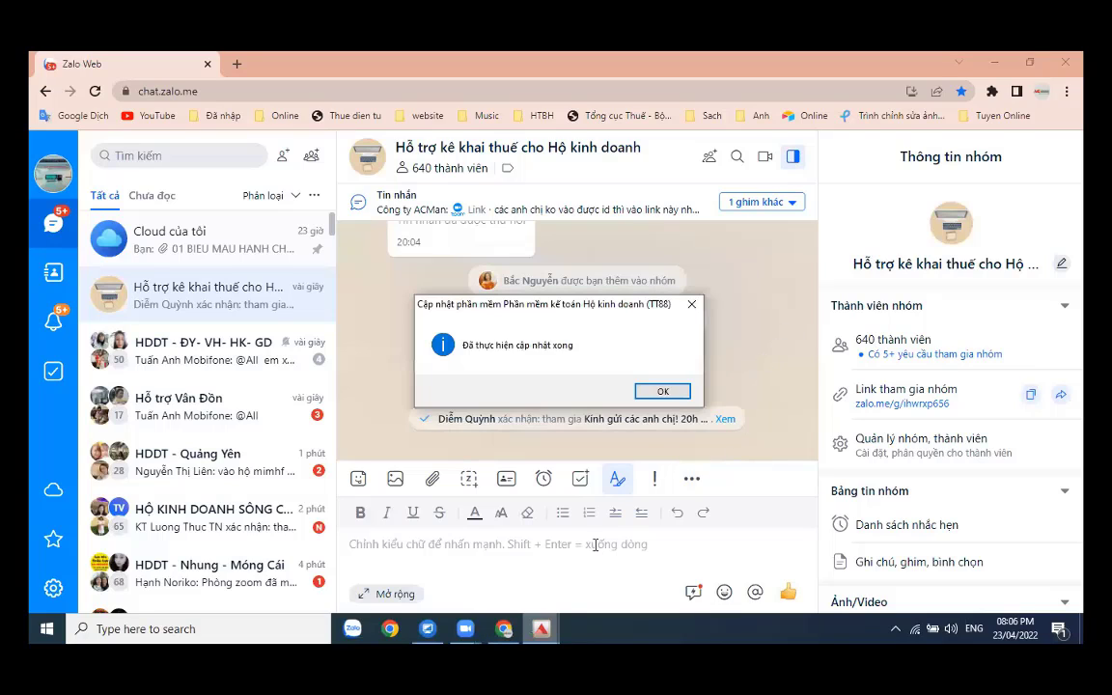
{"action": "left_click", "coordinate": [663, 391]}
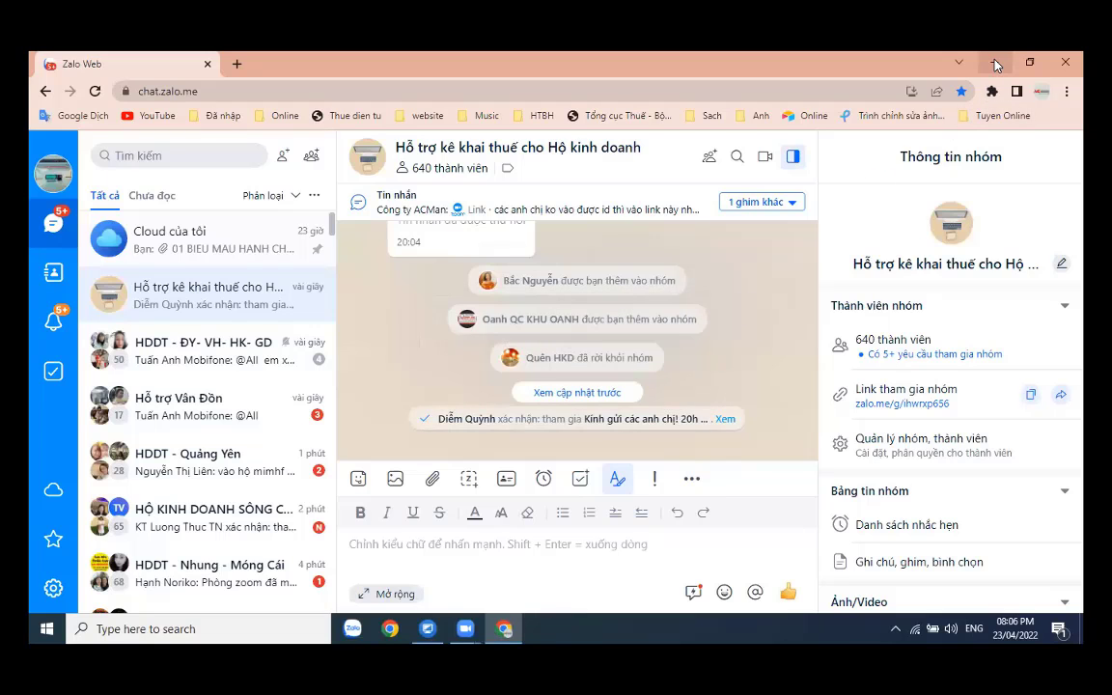
{"action": "key", "text": "super+d"}
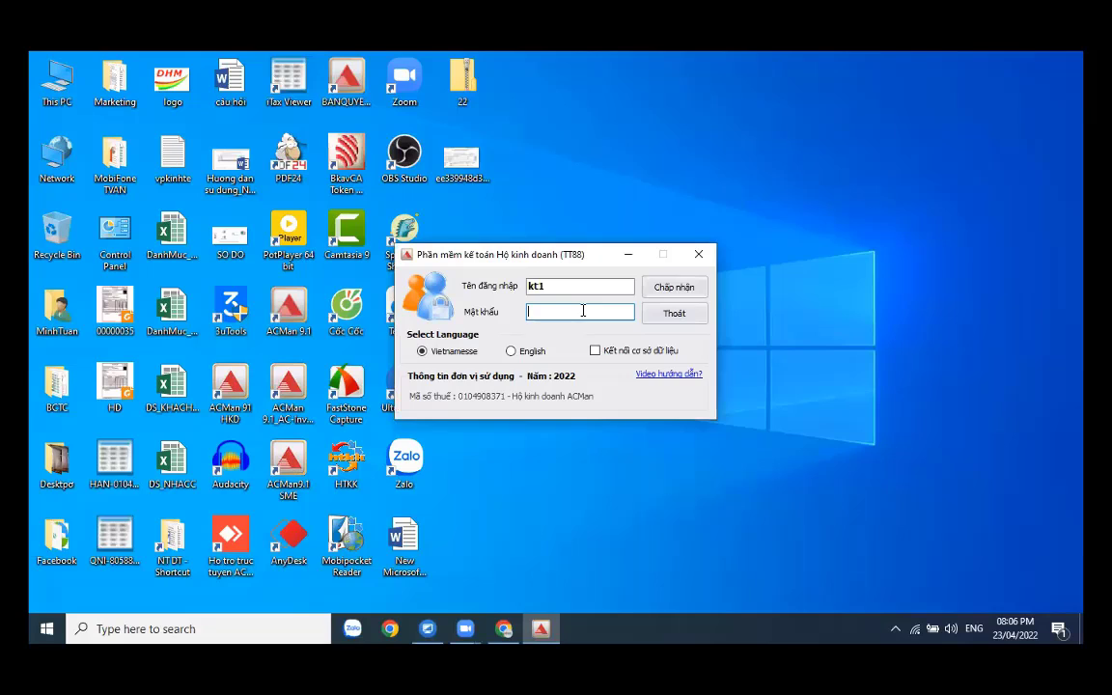
- Enter the password and log in to open ACMan's main window for fiscal year 2022
{"action": "type", "text": "***"}
{"action": "left_click", "coordinate": [456, 579]}
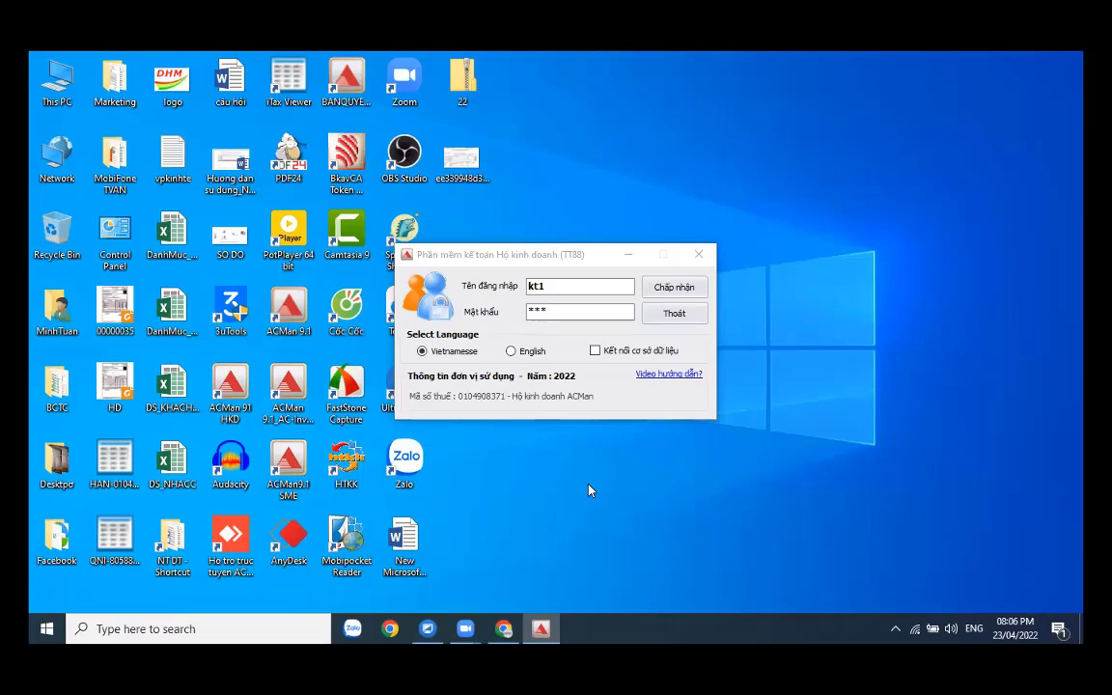
{"action": "left_click", "coordinate": [680, 290]}
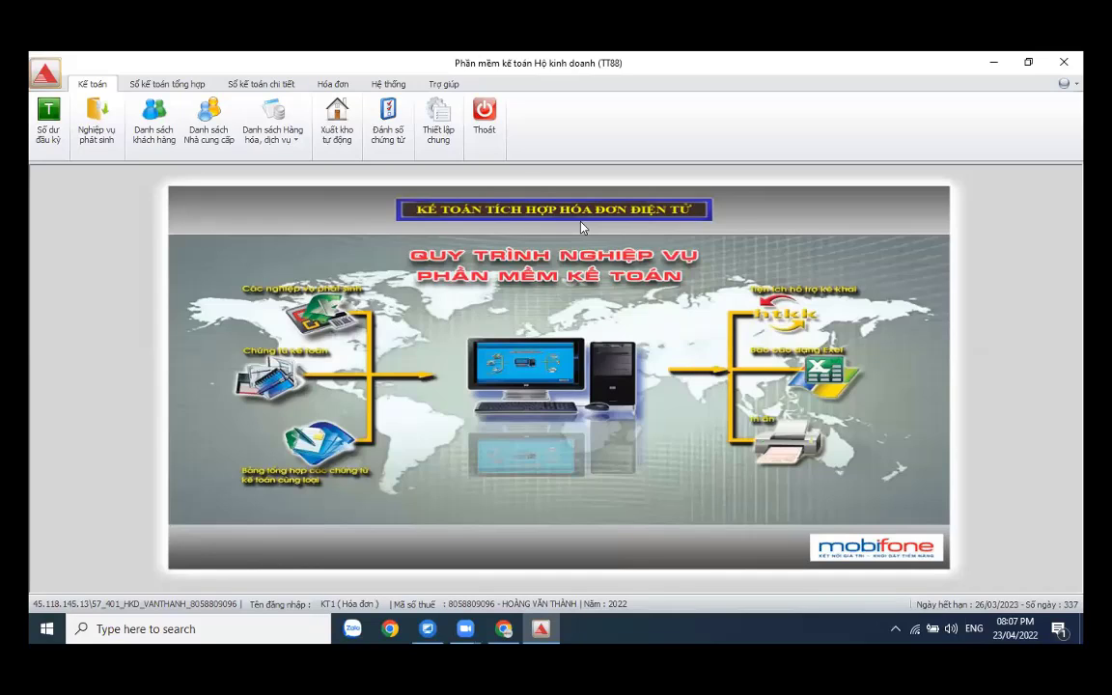
- Review the registered unit information under Hệ thống, then close it
{"action": "left_click", "coordinate": [387, 85]}
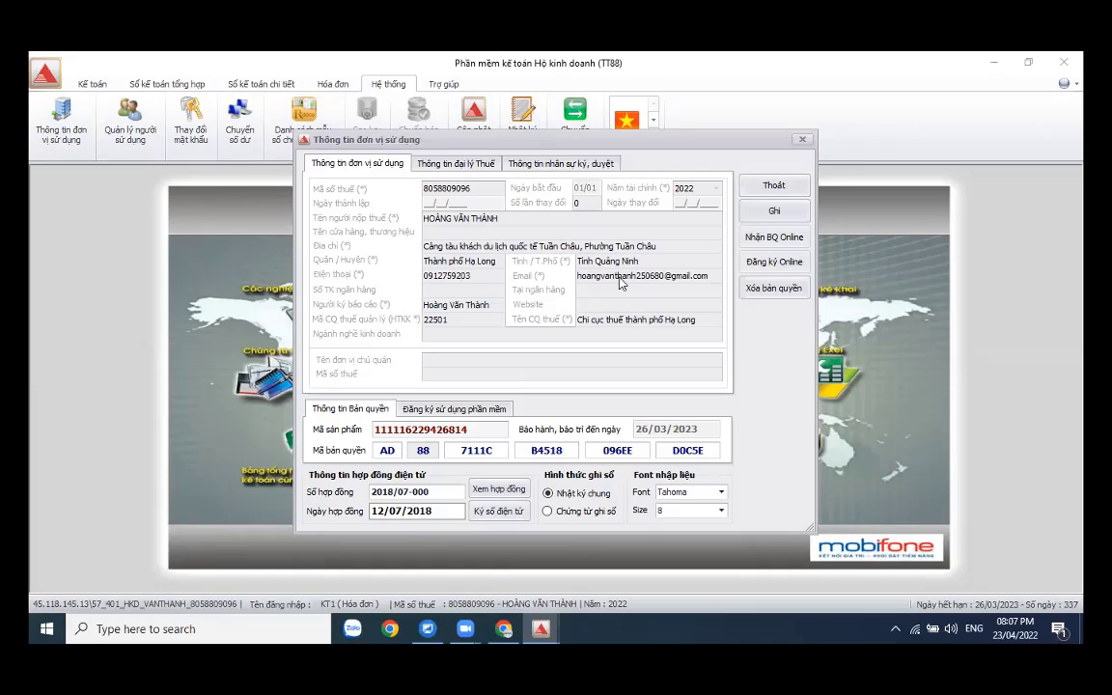
{"action": "left_click", "coordinate": [774, 188]}
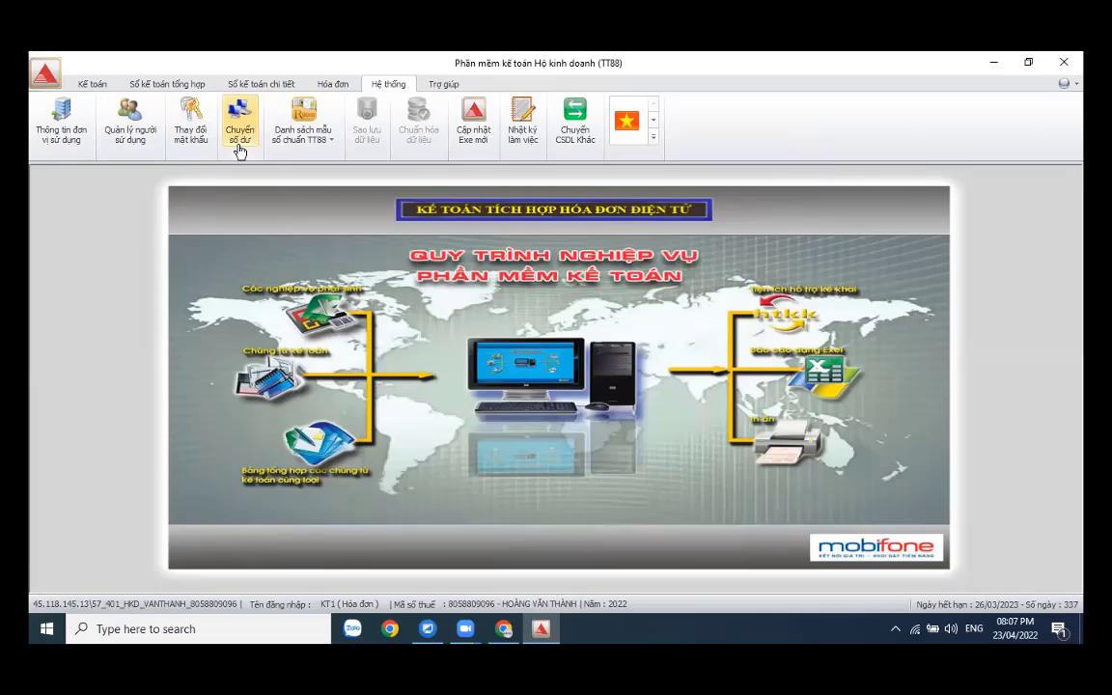
{"action": "left_click", "coordinate": [391, 628]}
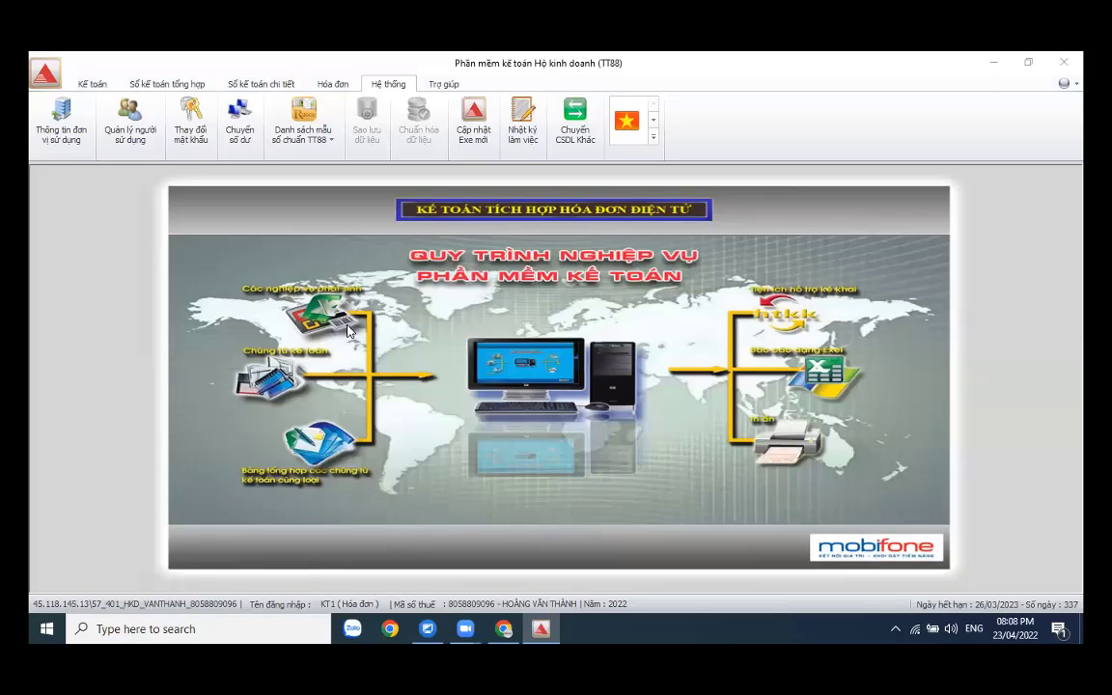
- Open the 2022 opening-balance chart of accounts and select account 152
{"action": "left_click", "coordinate": [80, 81]}
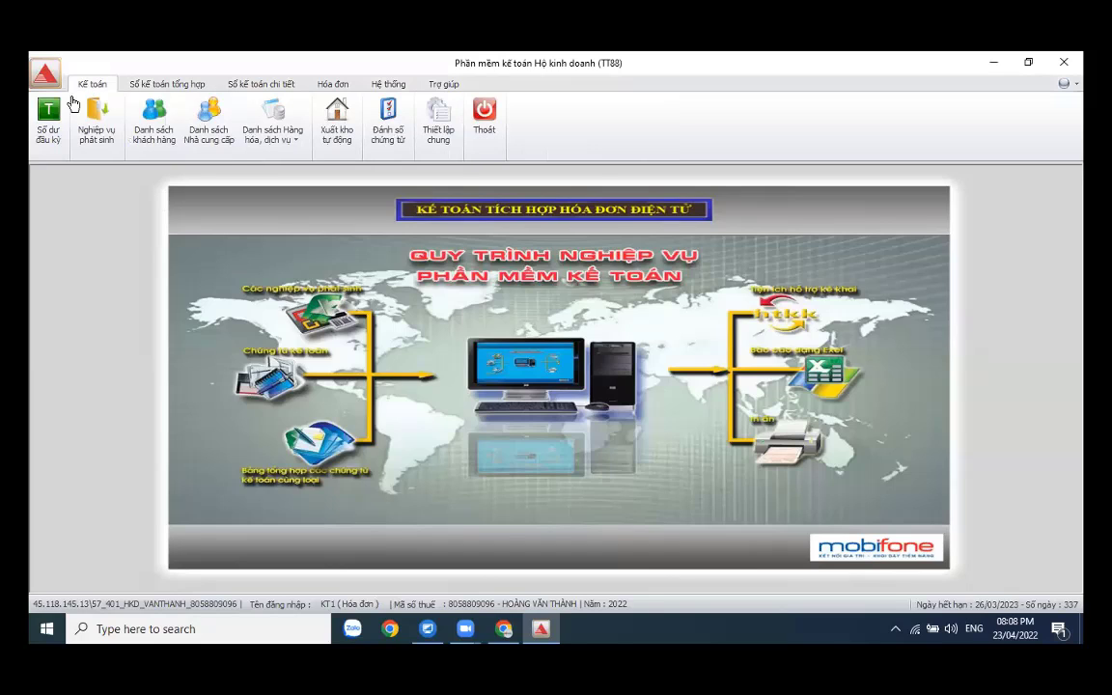
{"action": "left_click", "coordinate": [43, 140]}
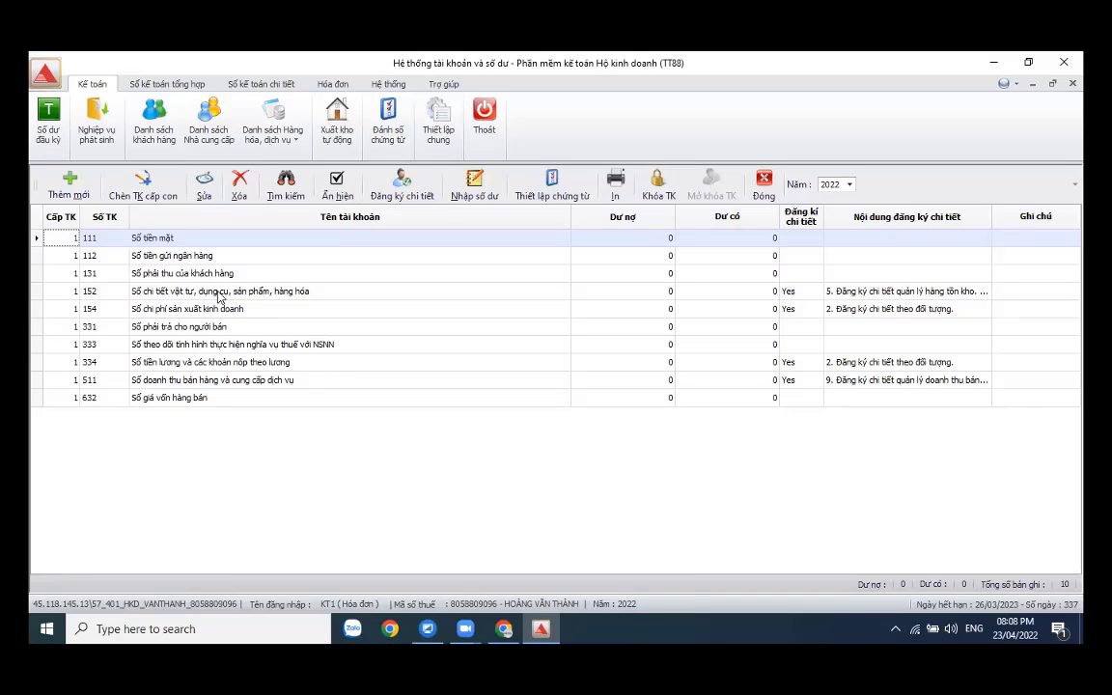
{"action": "left_click", "coordinate": [219, 292]}
- Open account 152's item details and choose goods group N01
{"action": "double_click", "coordinate": [219, 292]}
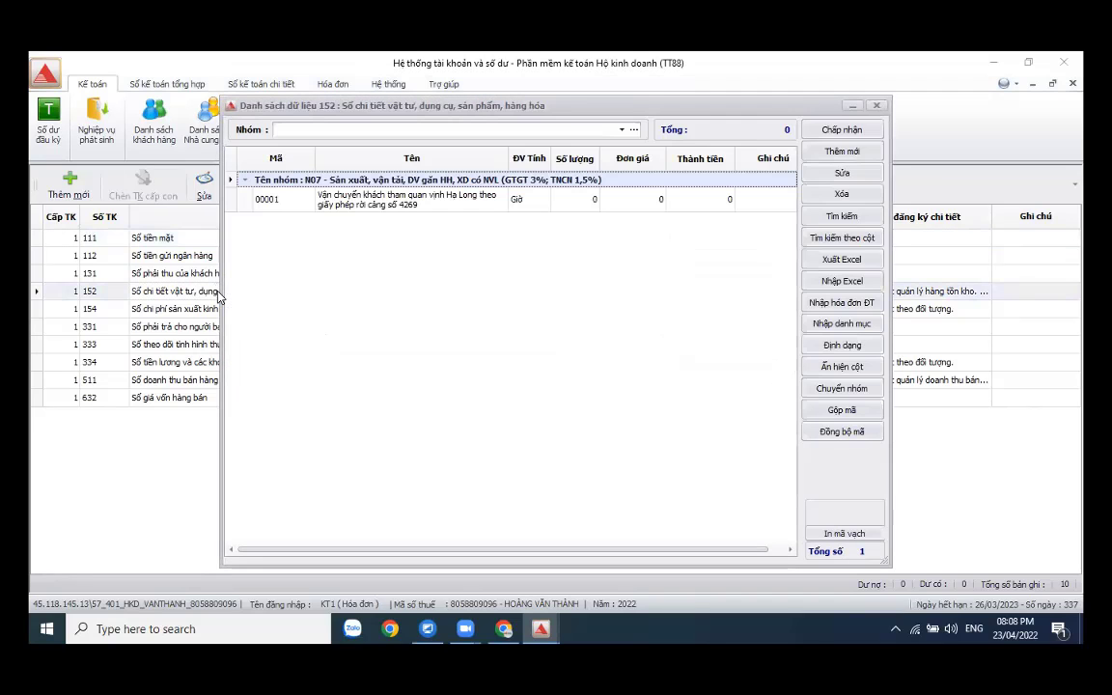
{"action": "left_click", "coordinate": [634, 129]}
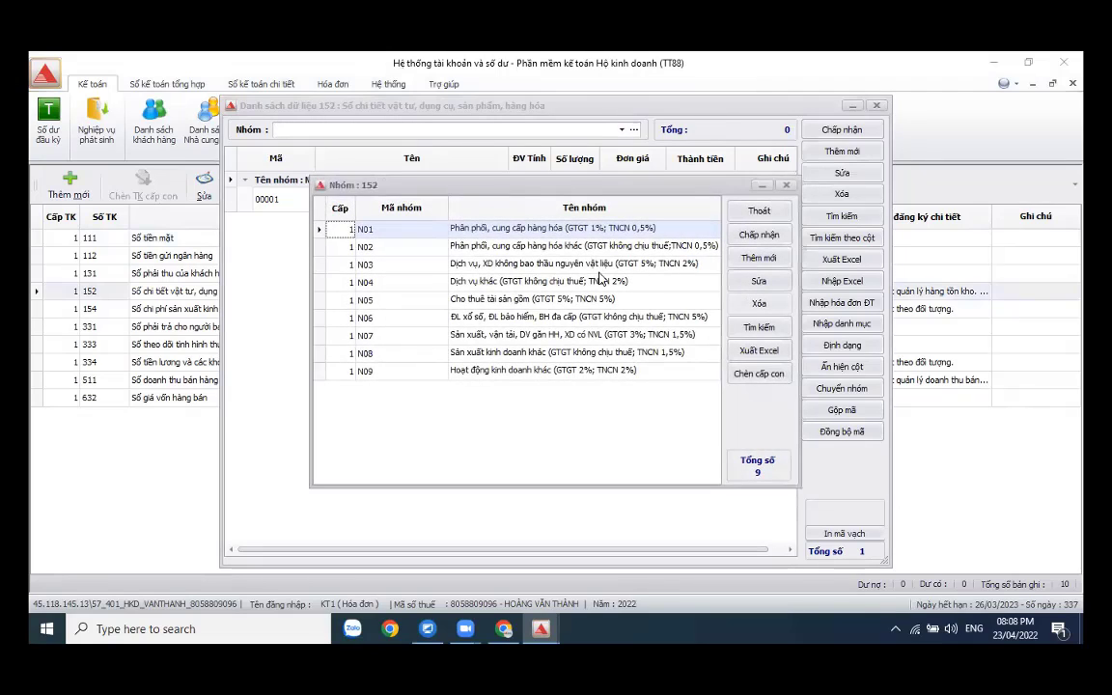
{"action": "left_click", "coordinate": [569, 264]}
{"action": "key", "text": "Down"}
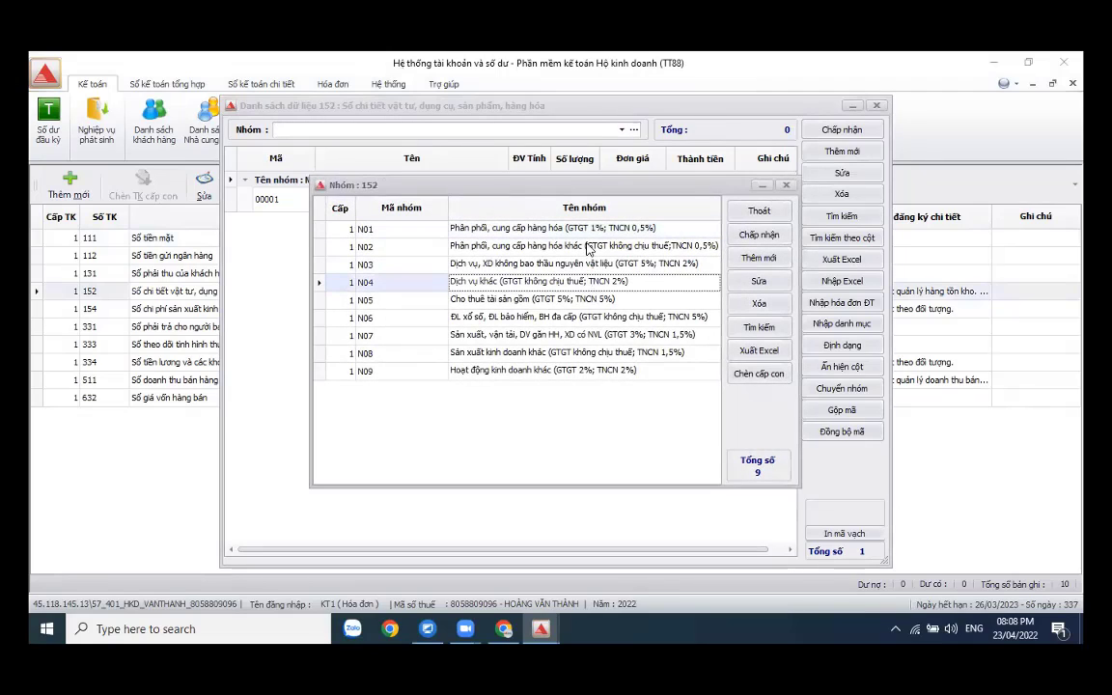
{"action": "left_click", "coordinate": [586, 234]}
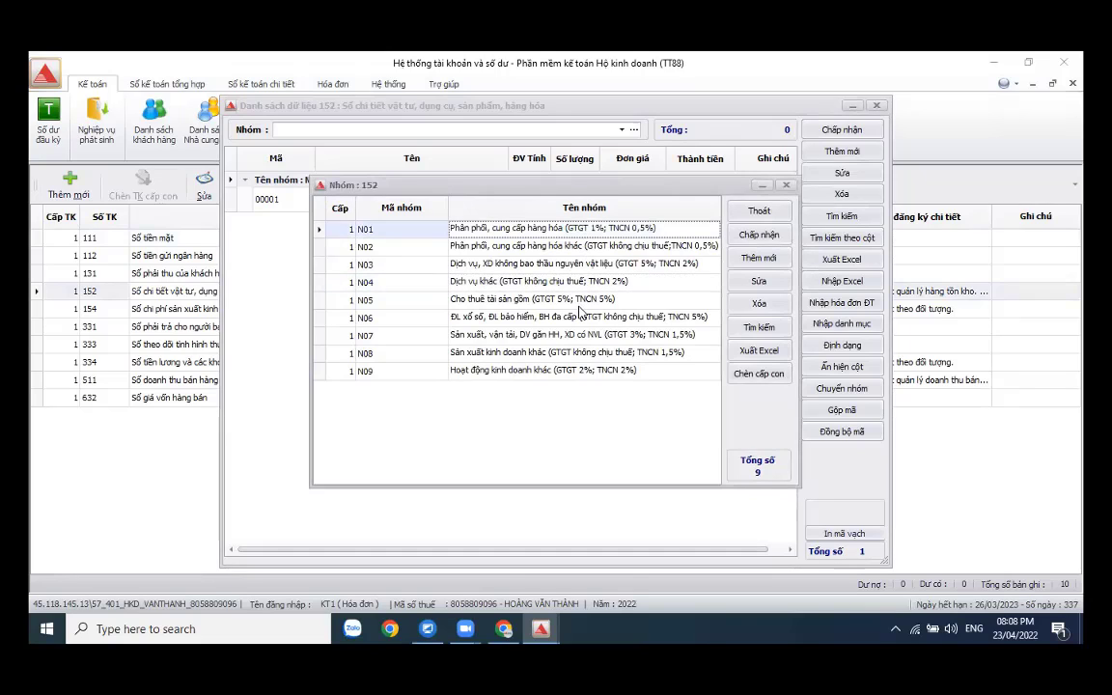
{"action": "left_click", "coordinate": [770, 234]}
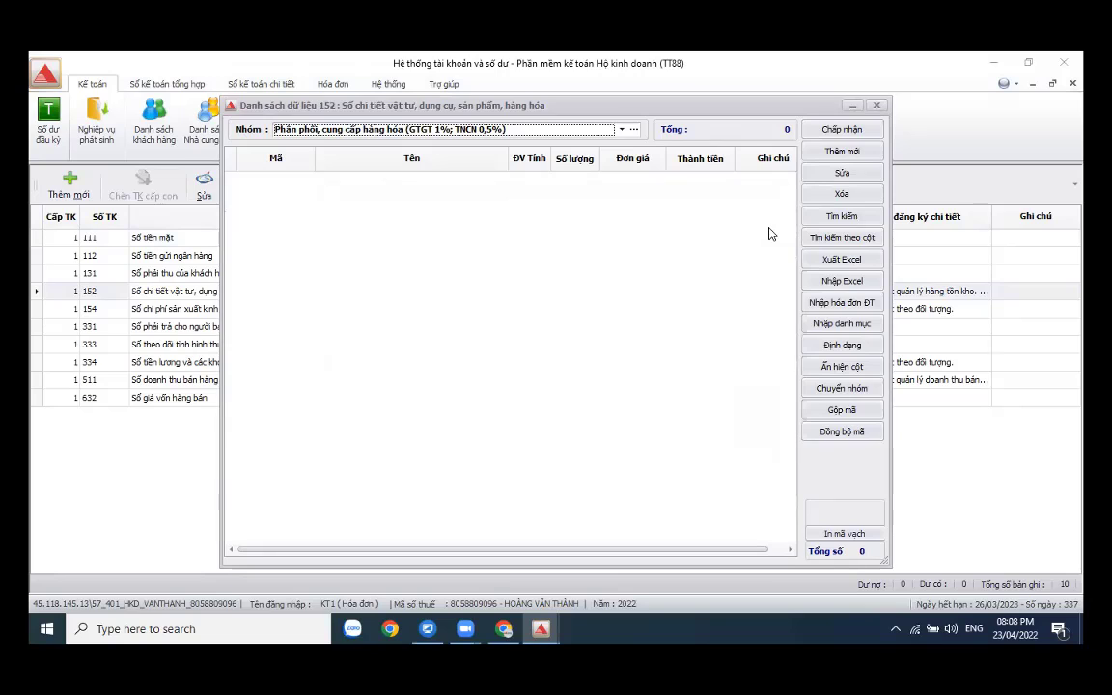
- Add item Giấy A4, 100 Ram at 55.000 each, and save the item list
{"action": "left_click", "coordinate": [838, 152]}
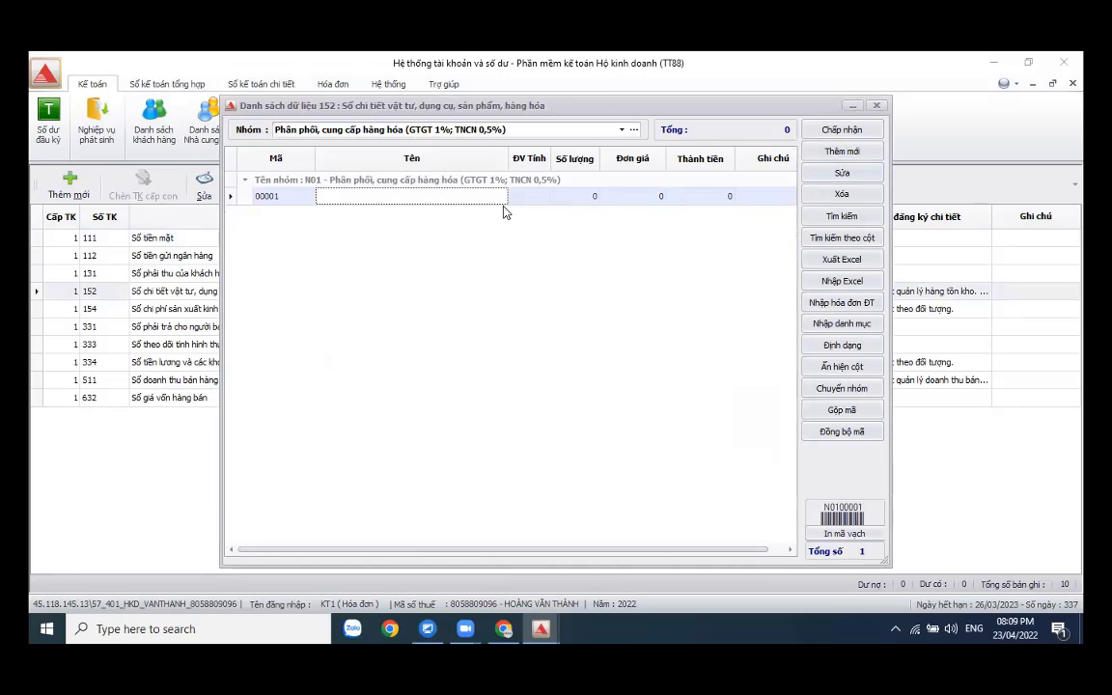
{"action": "type", "text": "G"}
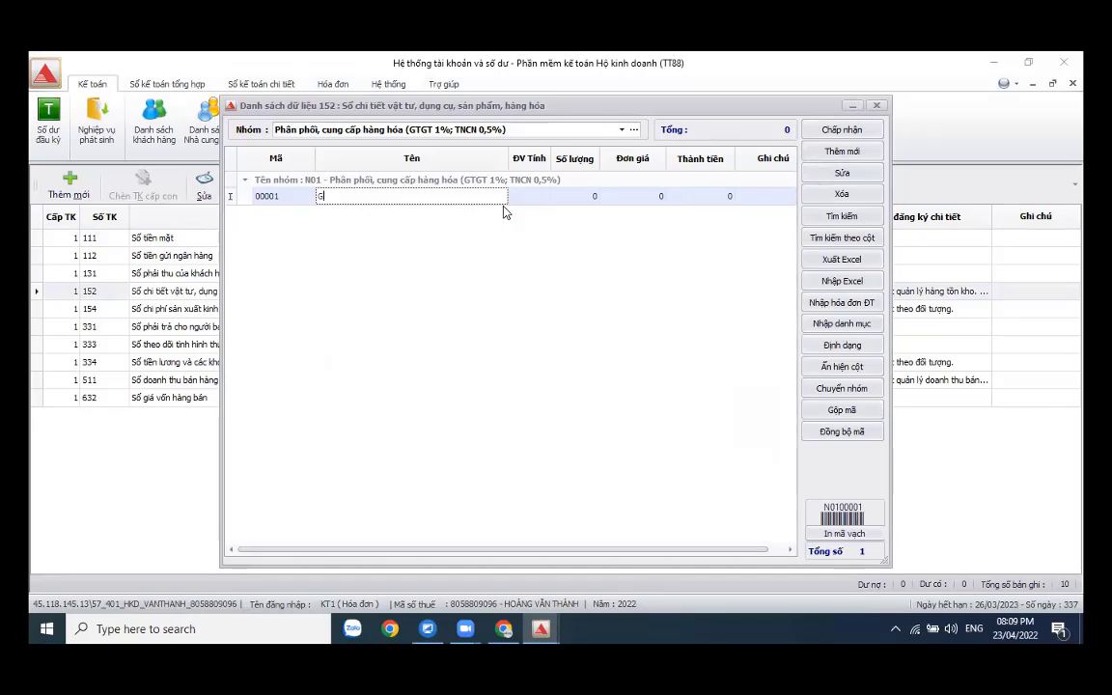
{"action": "type", "text": "iấy A4"}
{"action": "key", "text": "Tab"}
{"action": "type", "text": "Ram"}
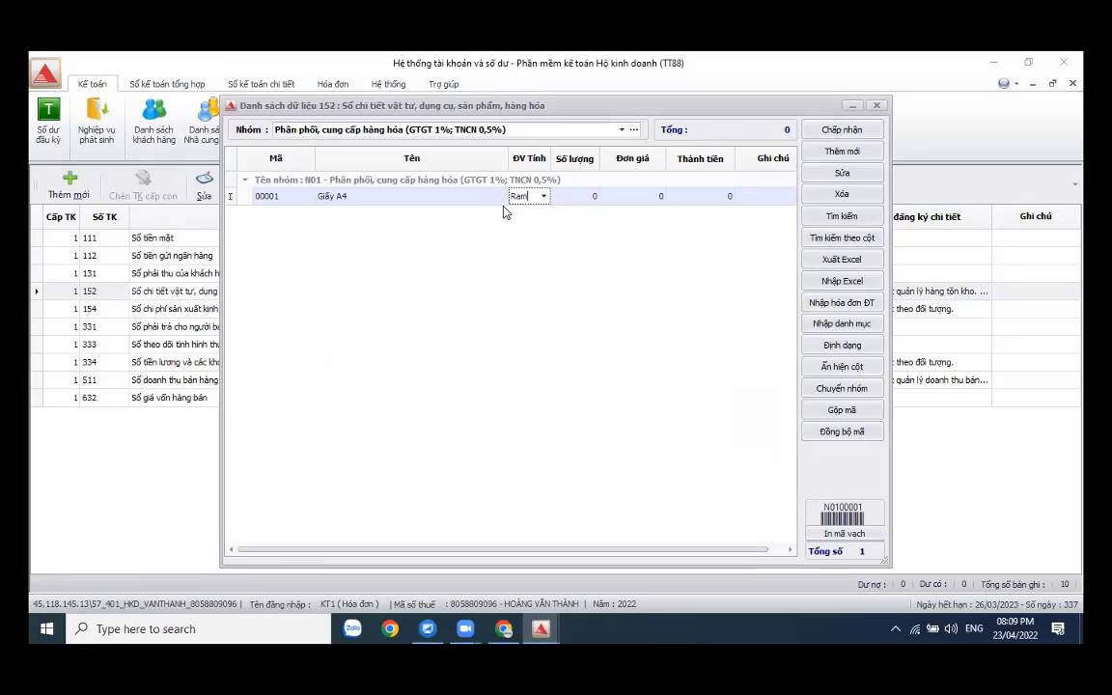
{"action": "key", "text": "Tab"}
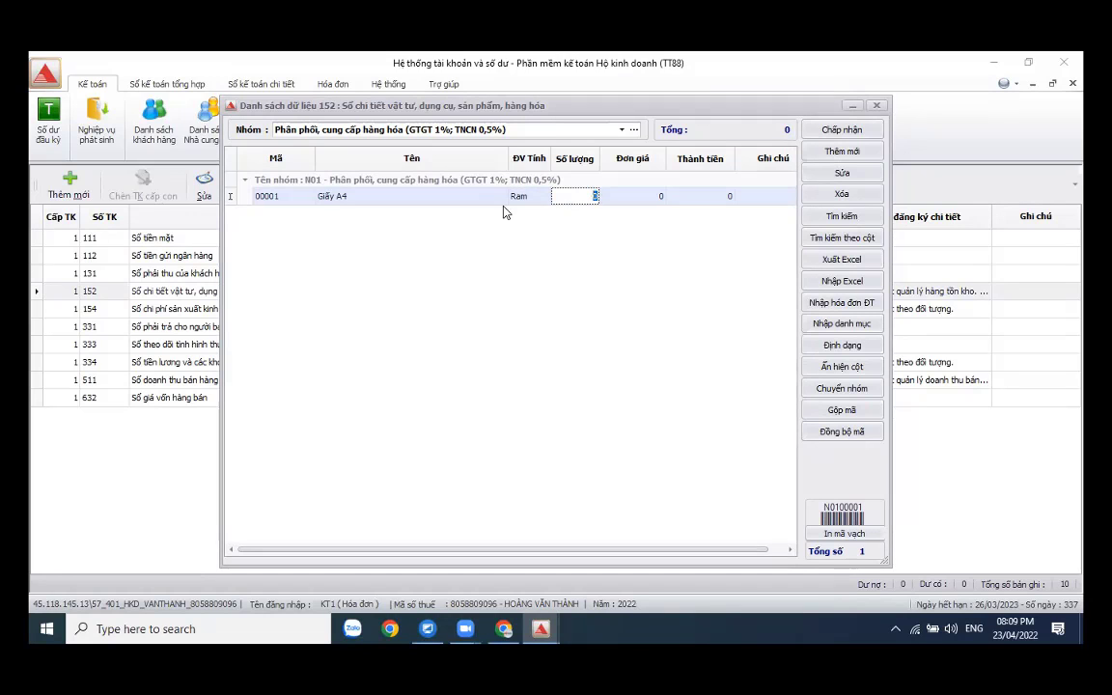
{"action": "type", "text": "100"}
{"action": "key", "text": "Tab"}
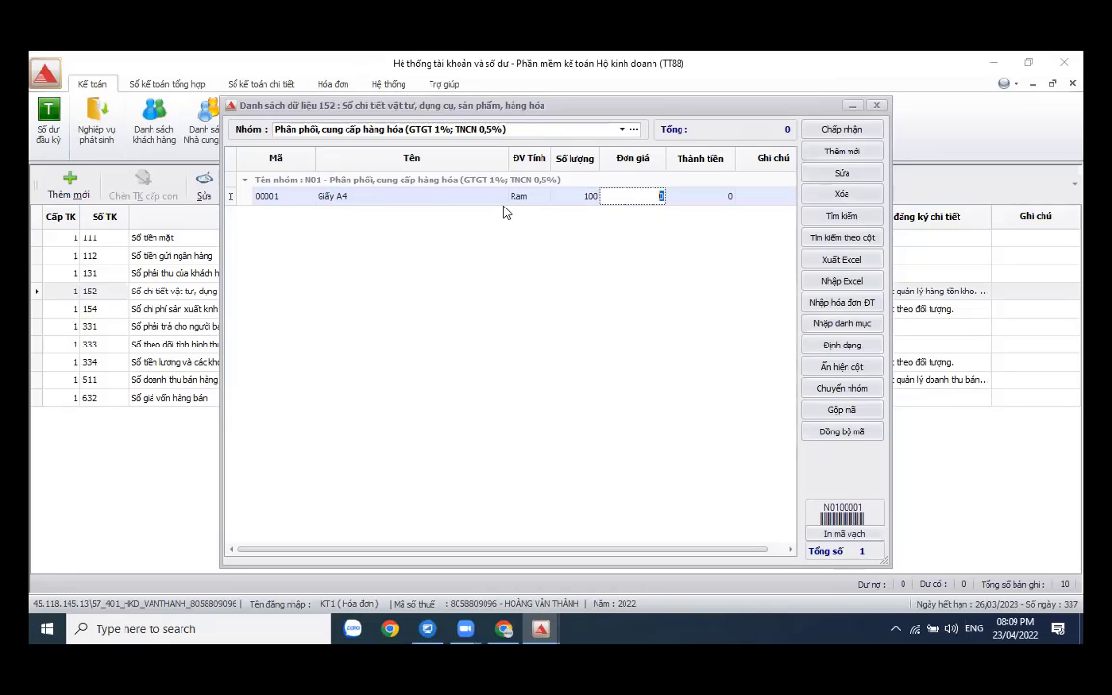
{"action": "type", "text": "55.000"}
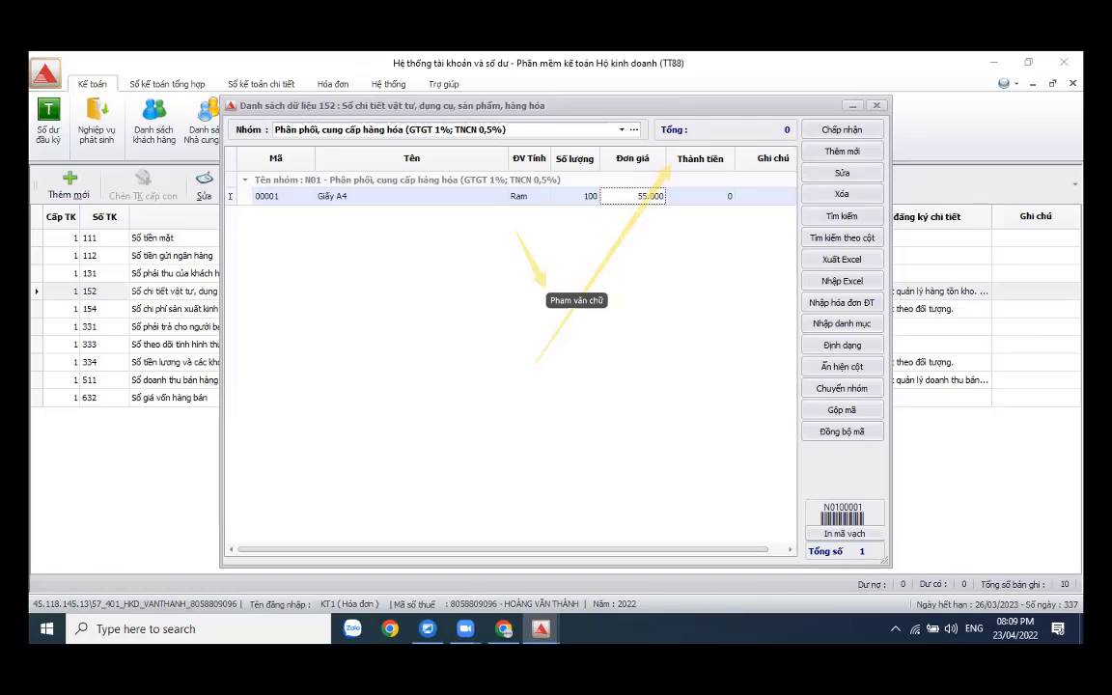
{"action": "key", "text": "Tab"}
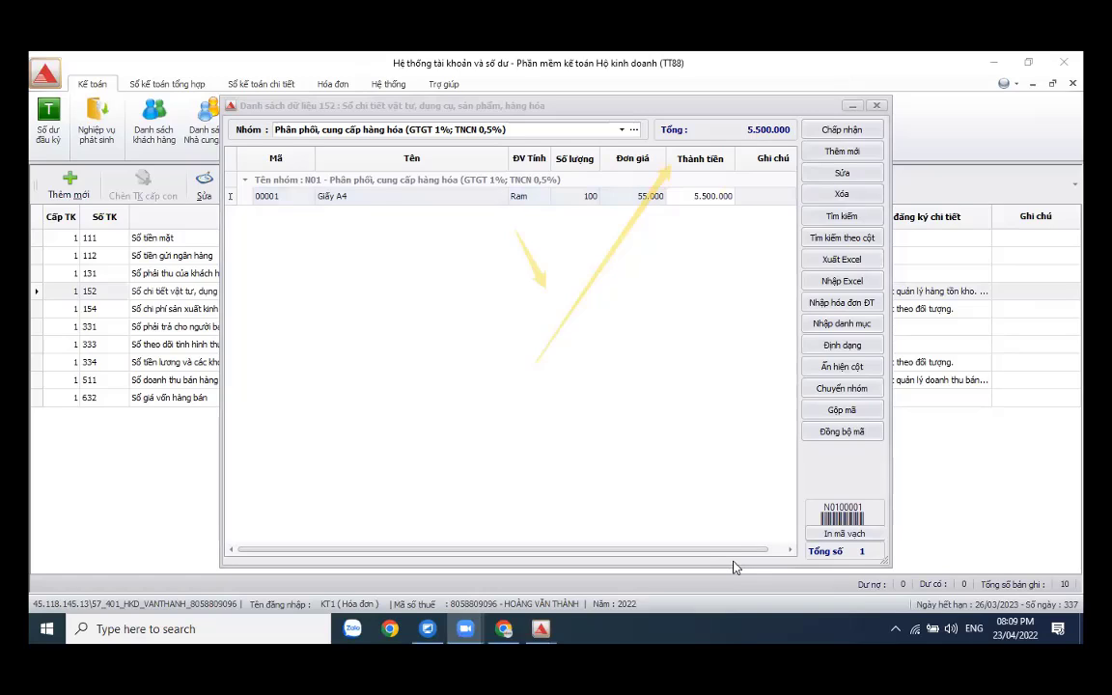
{"action": "left_click", "coordinate": [622, 235]}
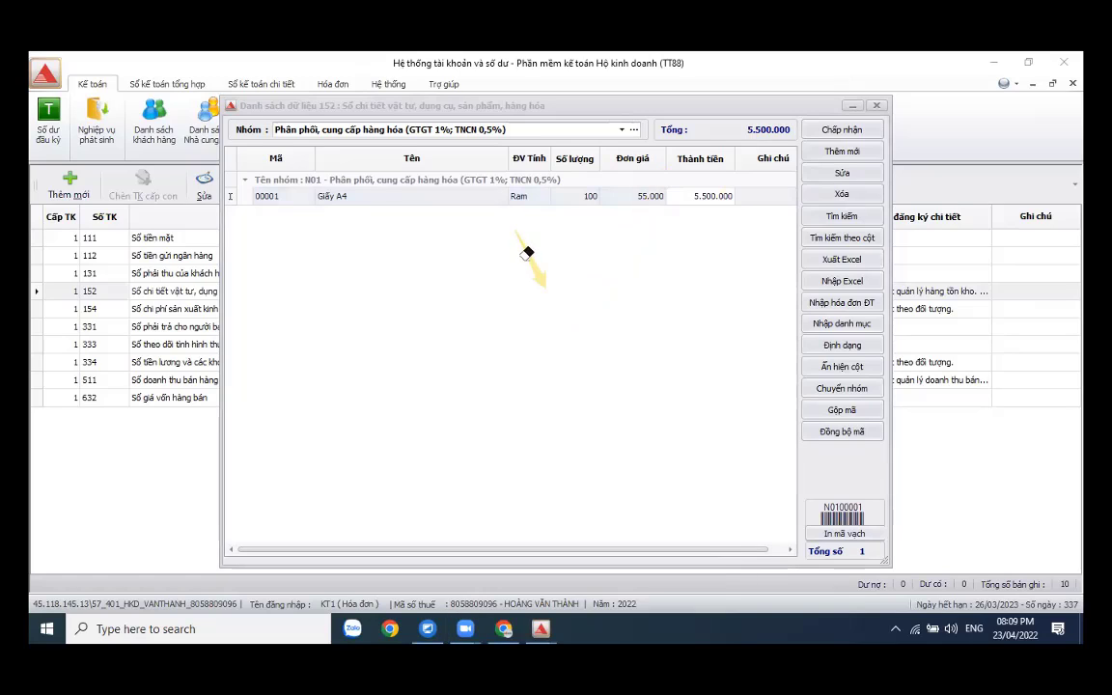
{"action": "left_click", "coordinate": [533, 262]}
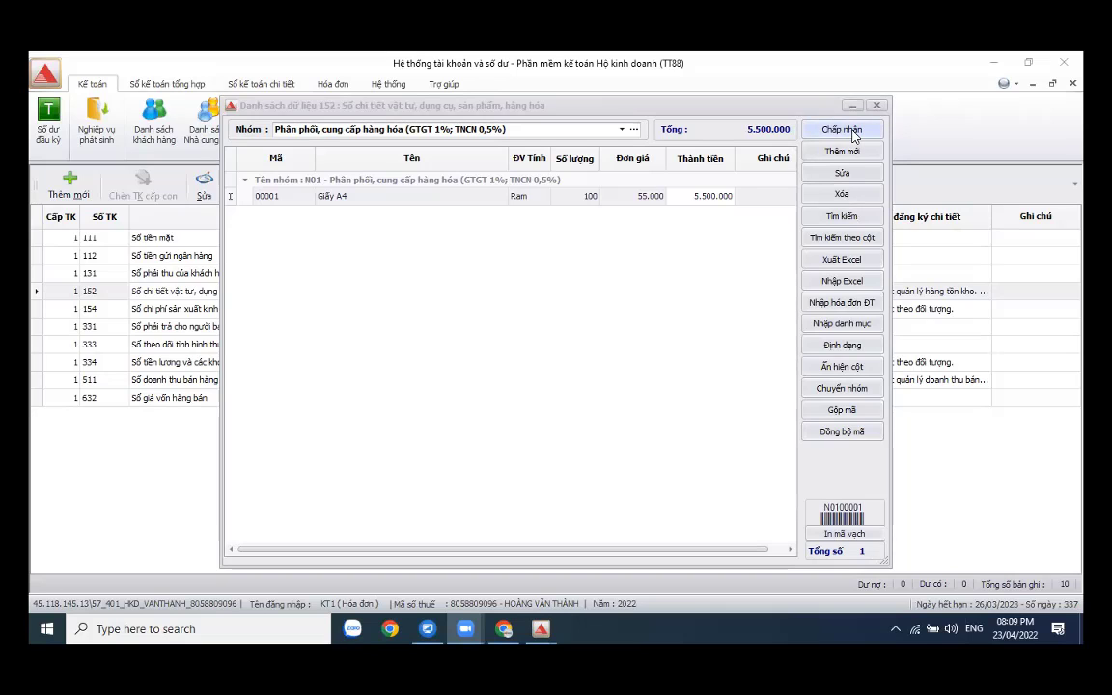
{"action": "left_click", "coordinate": [851, 132]}
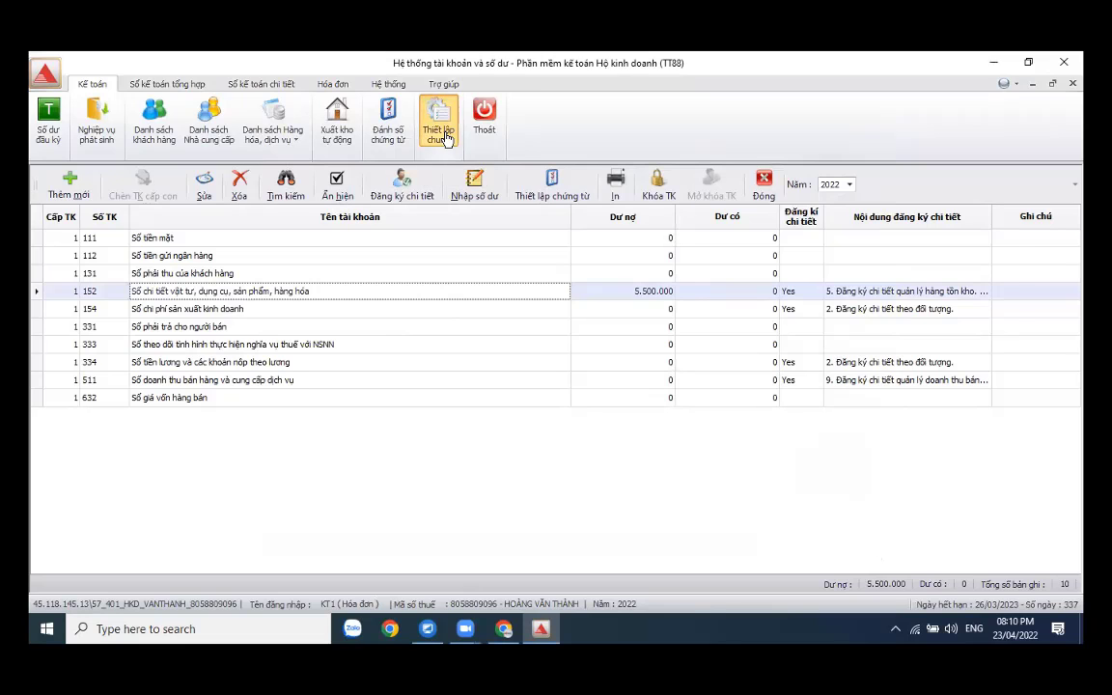
- Check and accept the code-sync mapping from revenue account 511 to stock account 152
{"action": "left_click", "coordinate": [447, 140]}
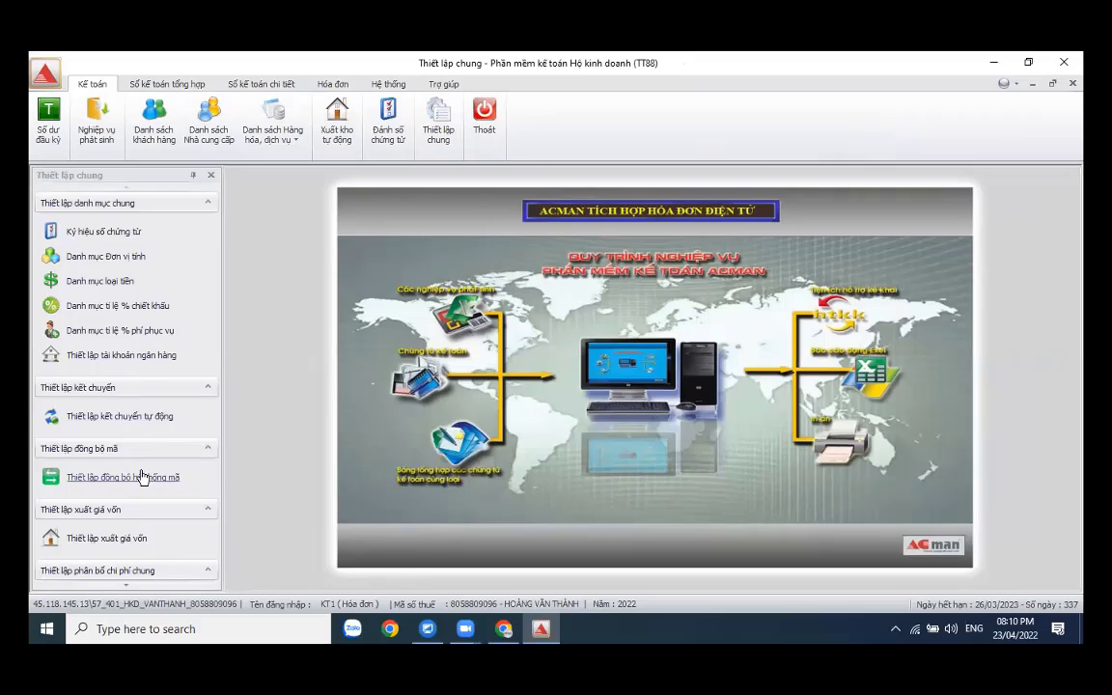
{"action": "left_click", "coordinate": [142, 487]}
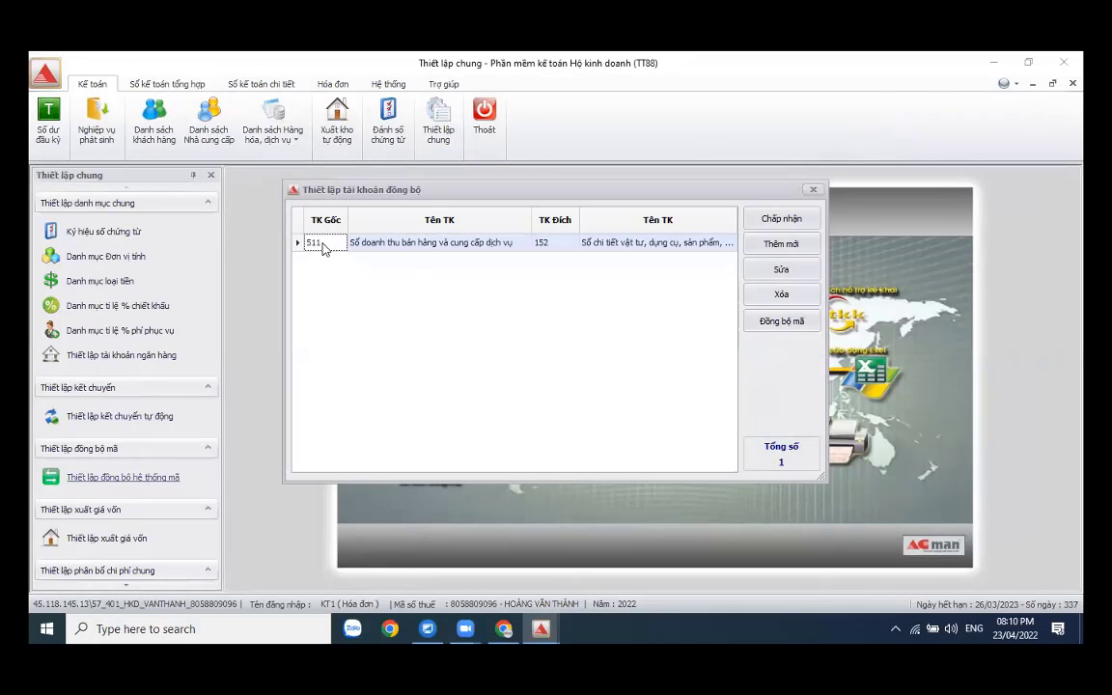
{"action": "left_click", "coordinate": [439, 246]}
{"action": "left_click", "coordinate": [545, 250]}
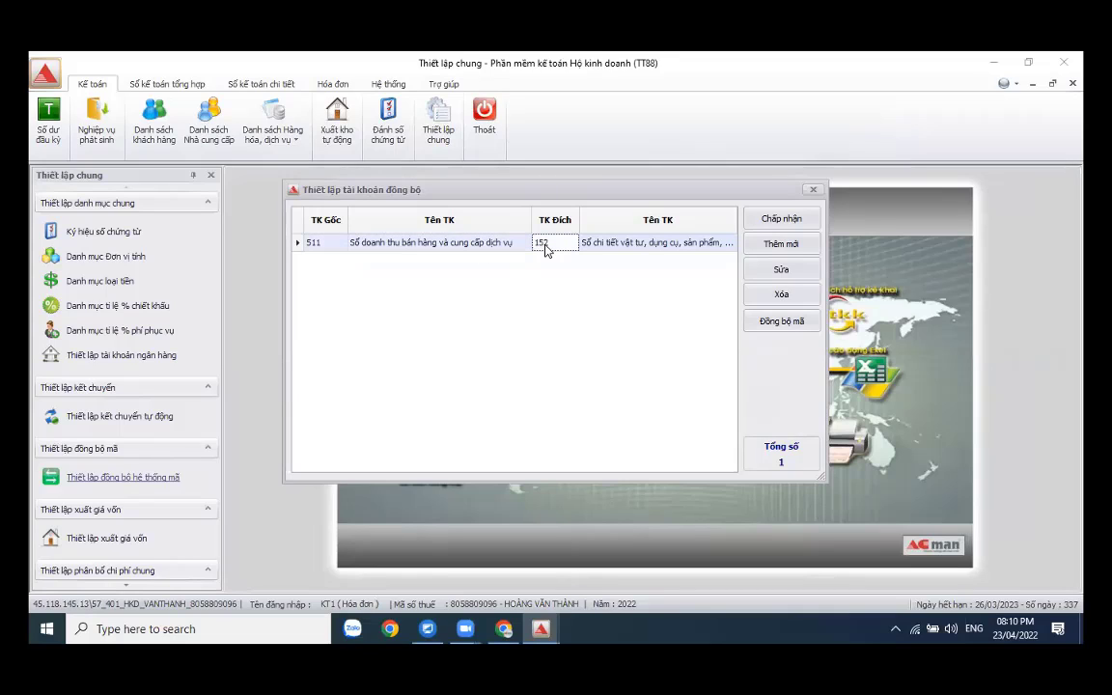
{"action": "left_click", "coordinate": [641, 253]}
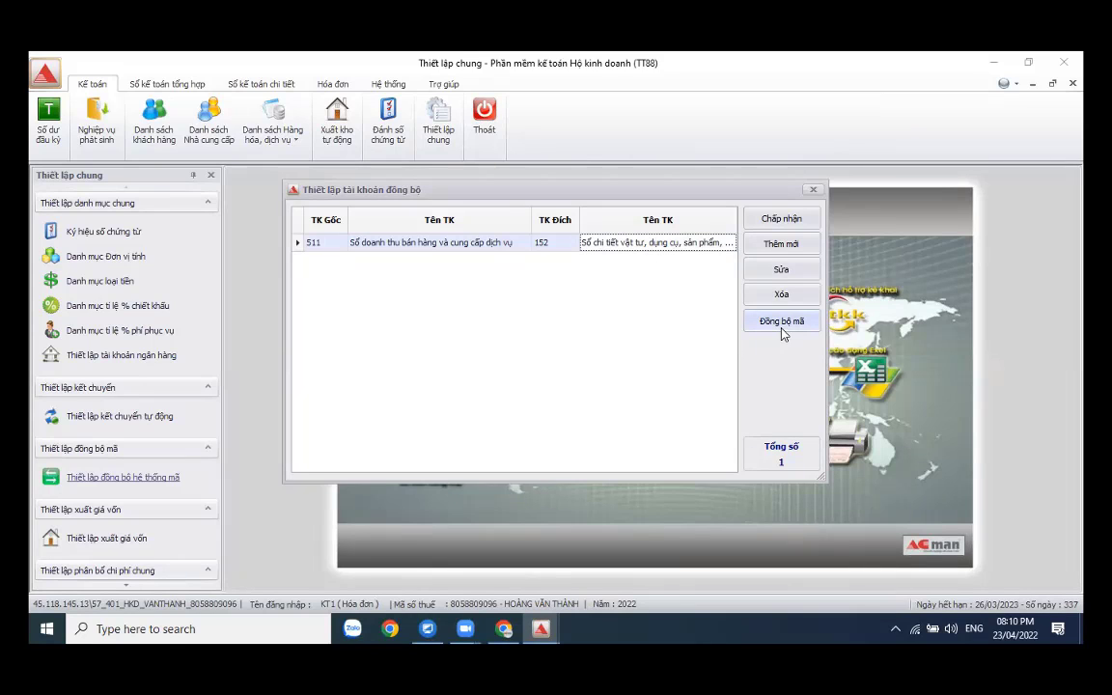
{"action": "left_click", "coordinate": [464, 629]}
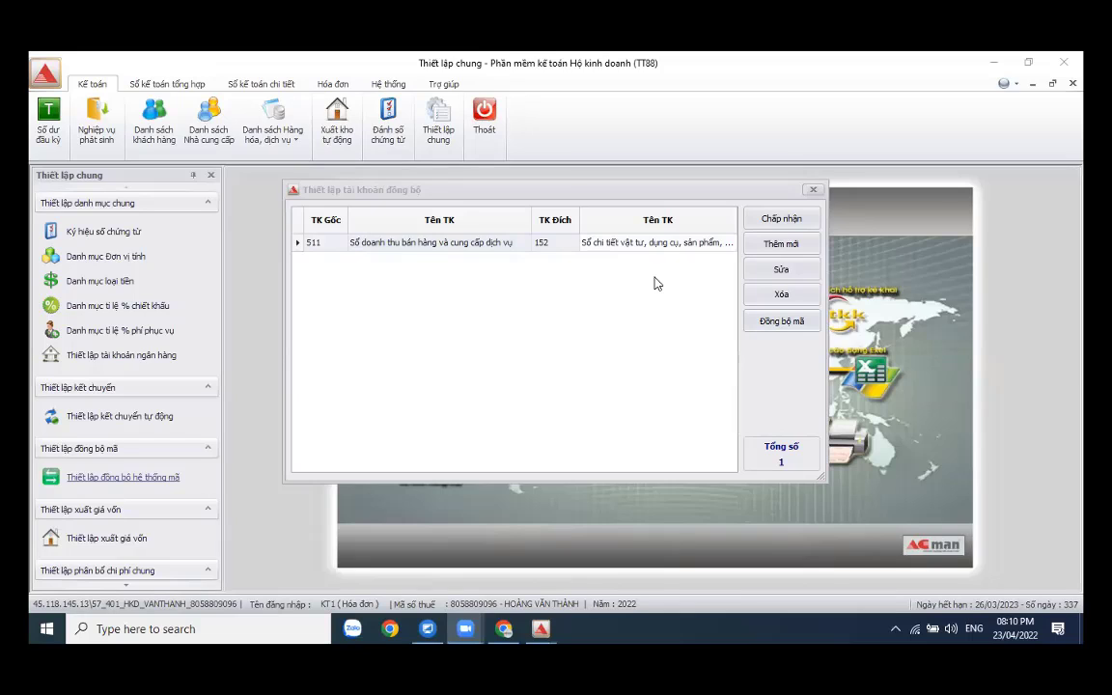
{"action": "left_click", "coordinate": [478, 243]}
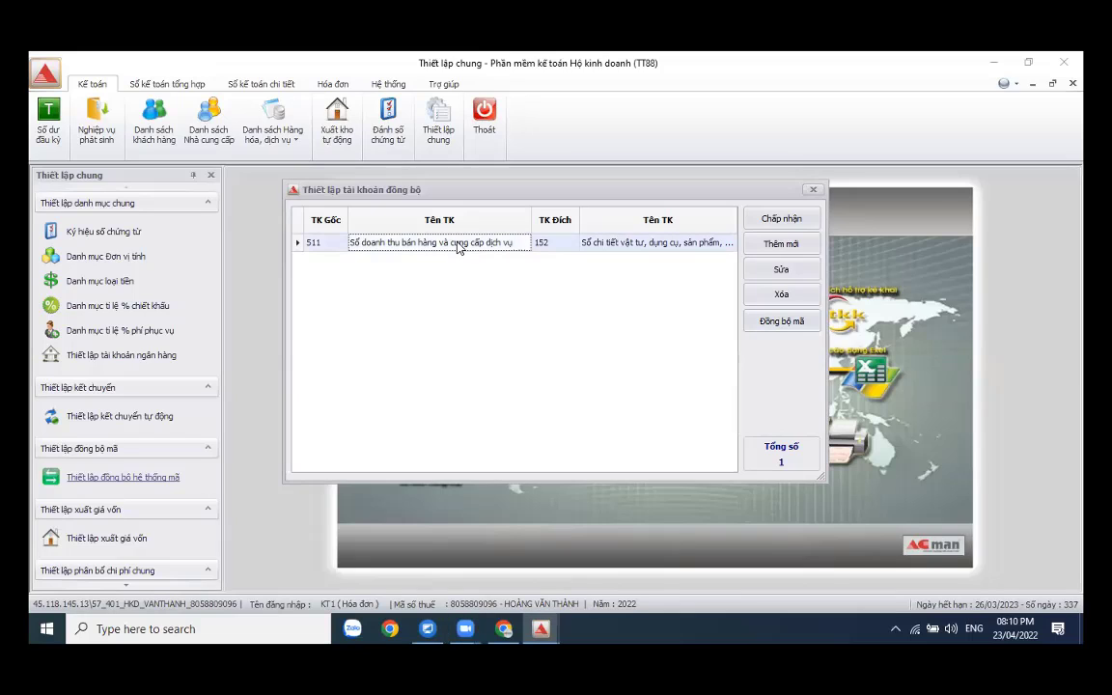
{"action": "left_click", "coordinate": [556, 245]}
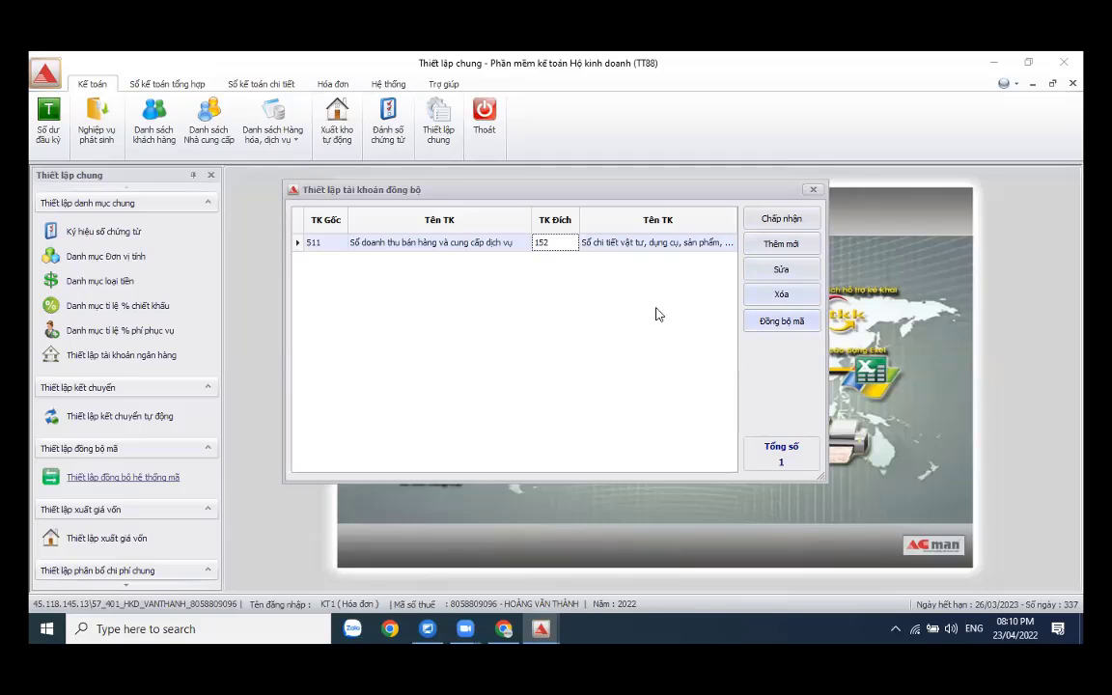
{"action": "left_click", "coordinate": [772, 220]}
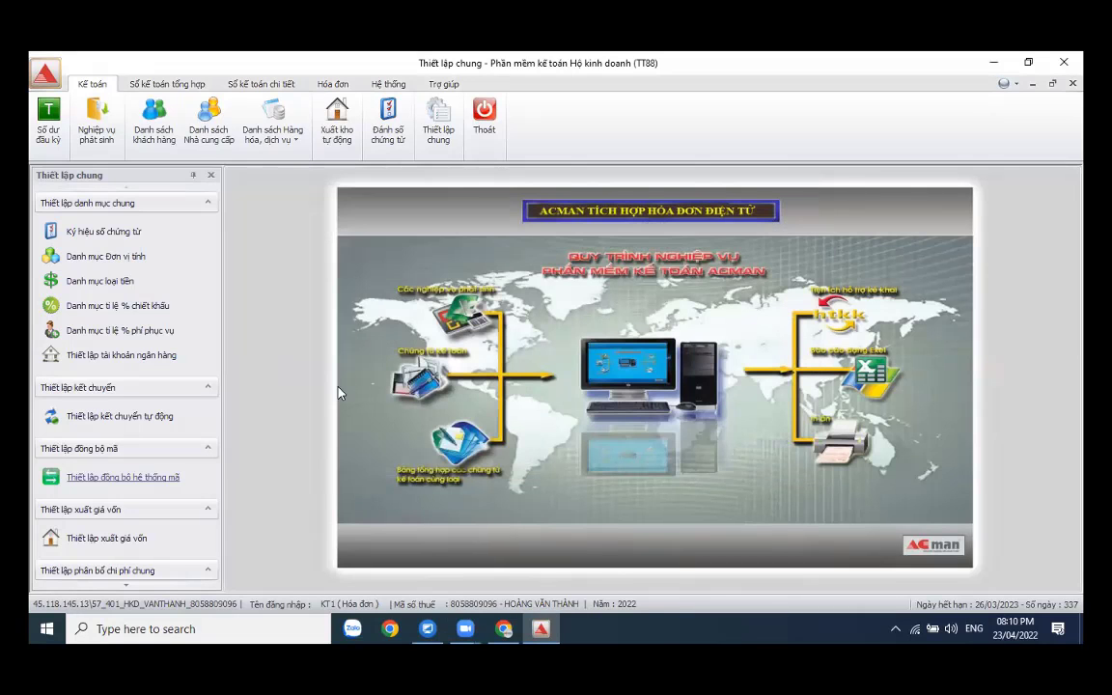
- Add cost-of-goods rule 'co' – Xuất giá vốn: Nợ 632, Có 152, revenue 511, and accept it
{"action": "left_click", "coordinate": [108, 539]}
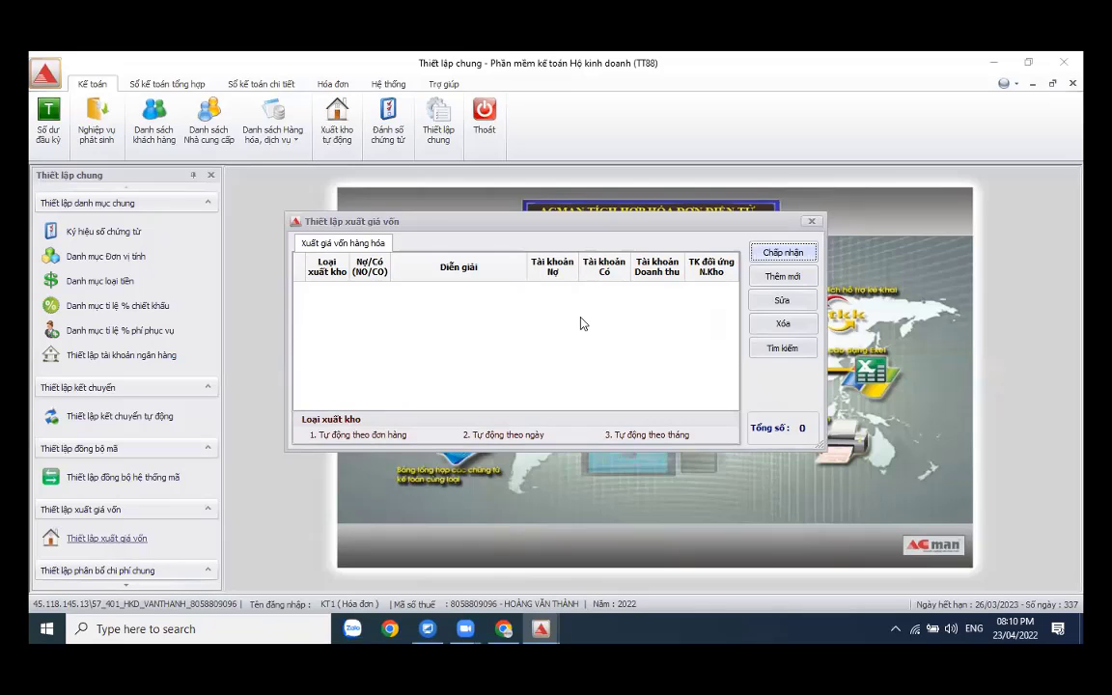
{"action": "left_click", "coordinate": [779, 277]}
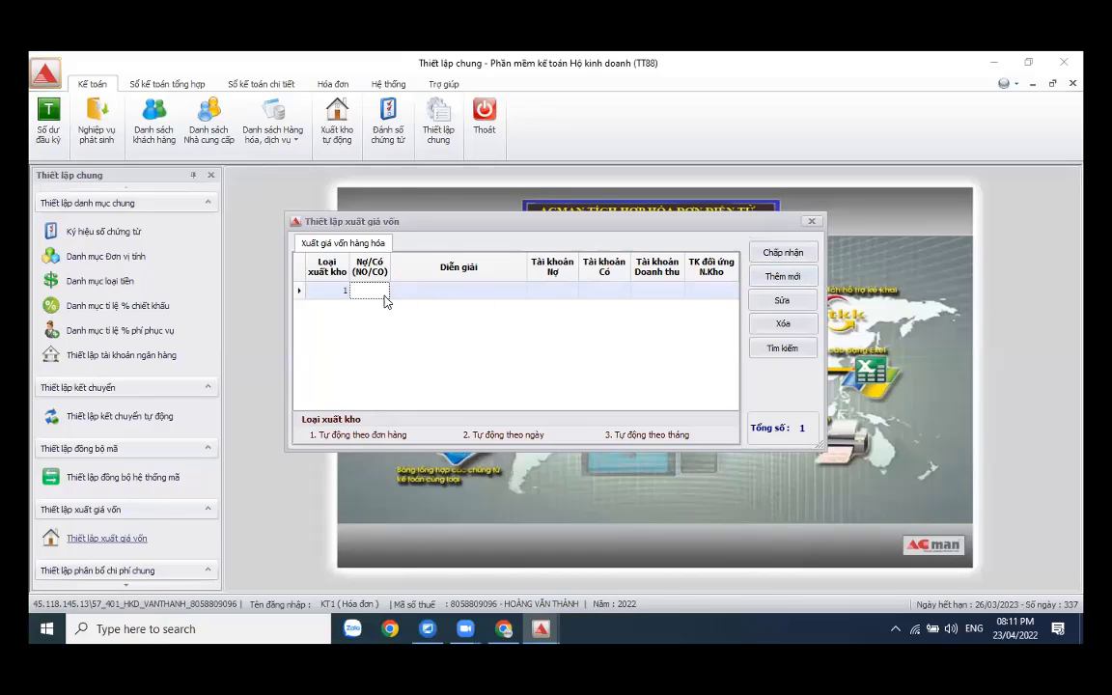
{"action": "type", "text": "co"}
{"action": "key", "text": "Tab"}
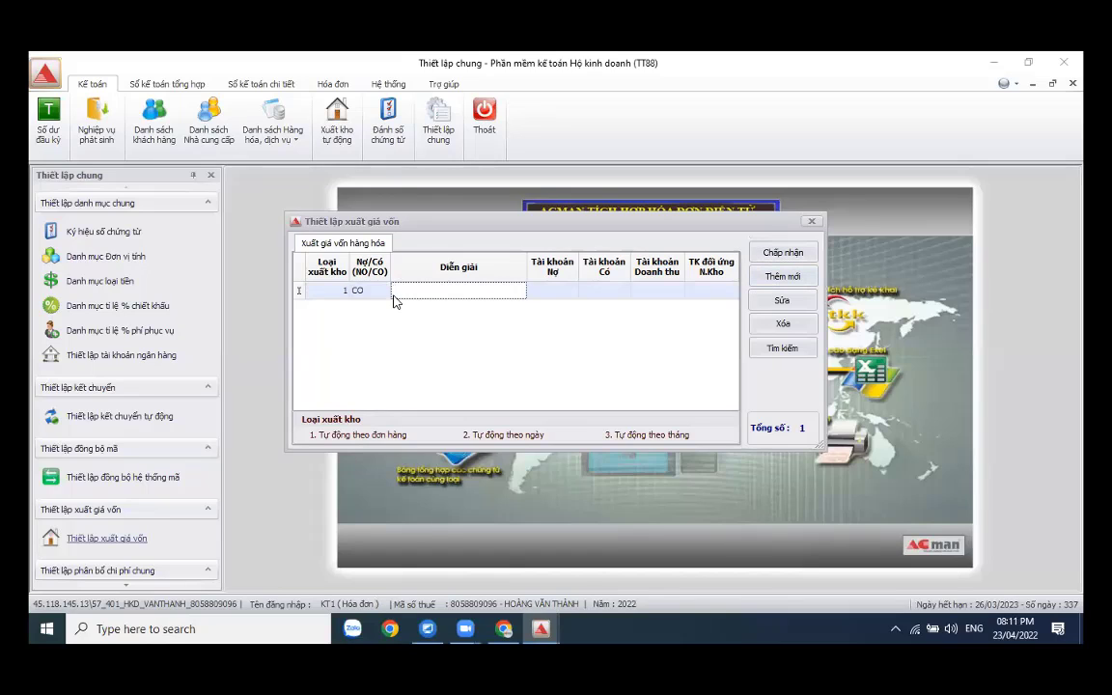
{"action": "type", "text": "Xuất giá vốn"}
{"action": "key", "text": "Tab"}
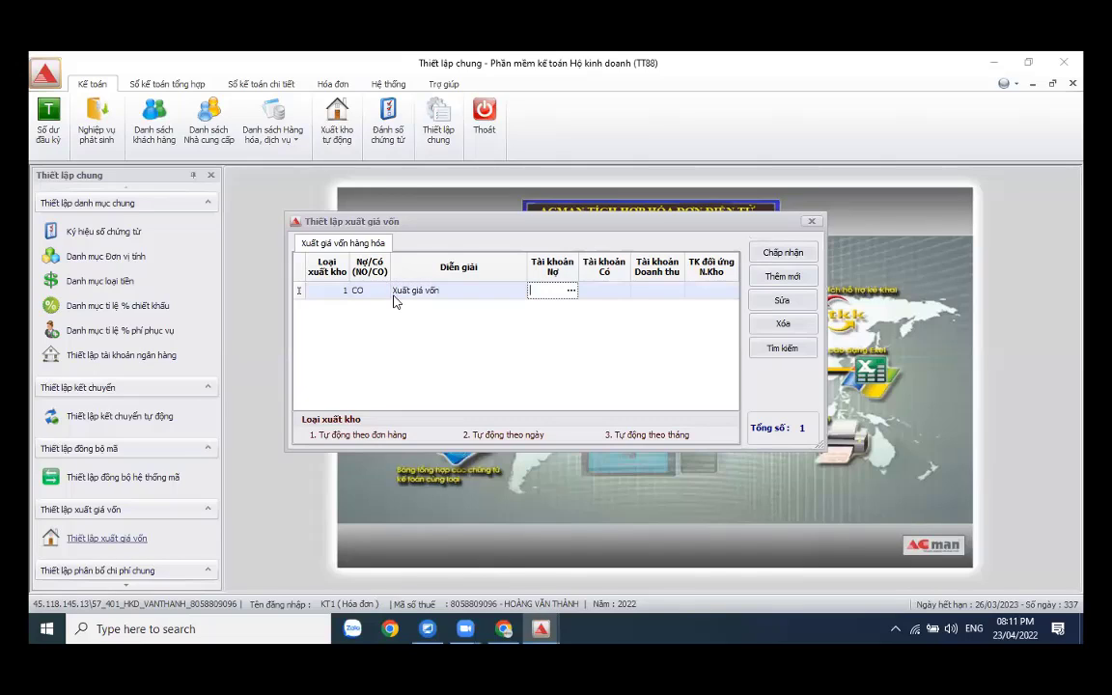
{"action": "type", "text": "632"}
{"action": "key", "text": "Tab"}
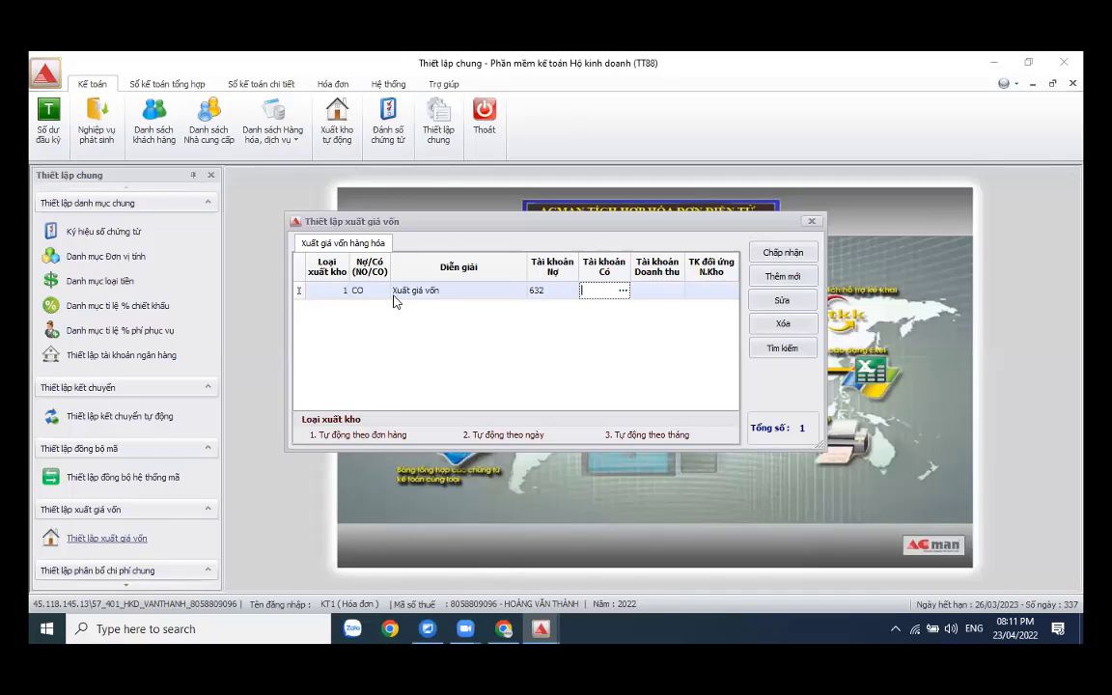
{"action": "type", "text": "152"}
{"action": "key", "text": "Tab"}
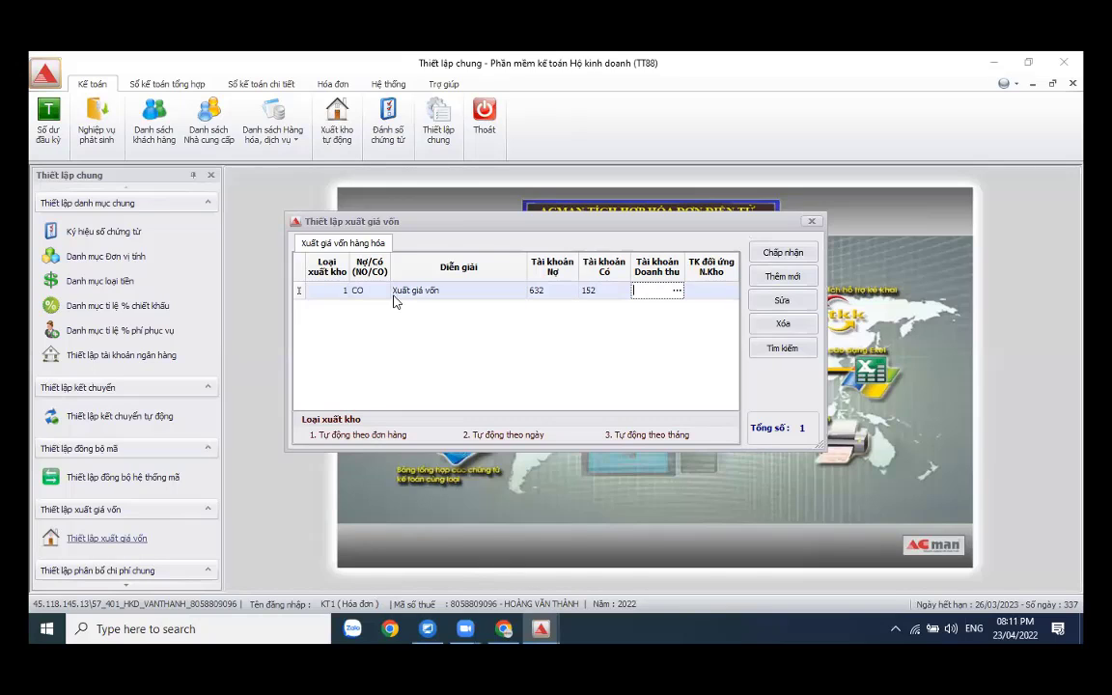
{"action": "type", "text": "511"}
{"action": "key", "text": "Tab"}
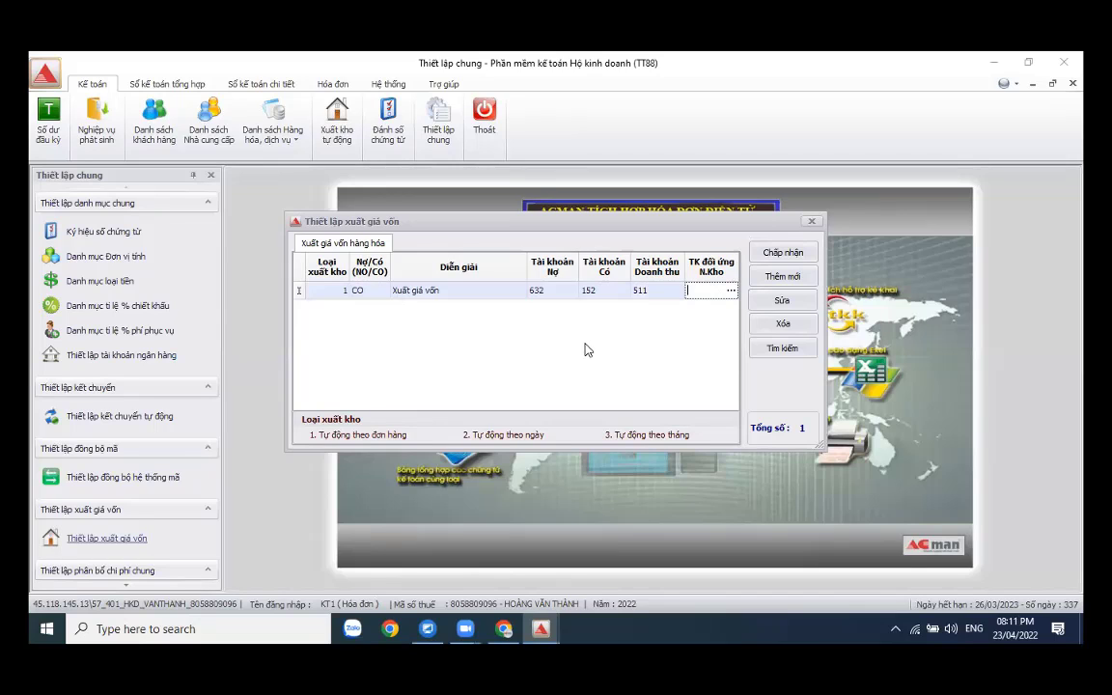
{"action": "left_click", "coordinate": [796, 253]}
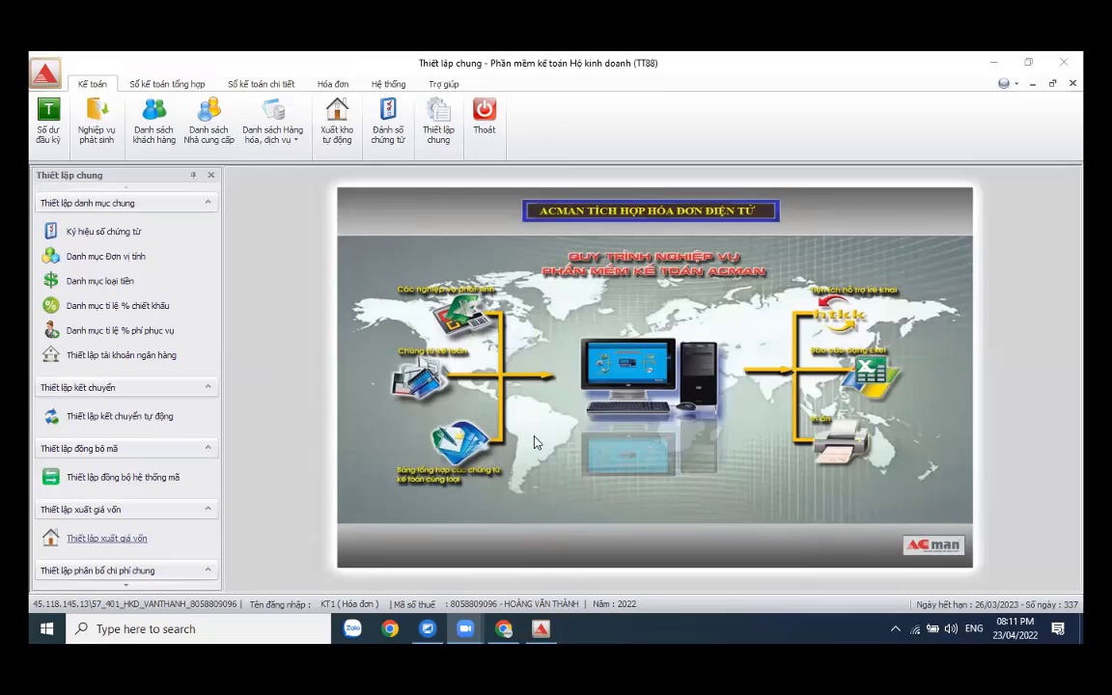
- Verify account 152 holds 100 Ram Giấy A4 worth 5,500,000, then close the balances
{"action": "left_click", "coordinate": [55, 125]}
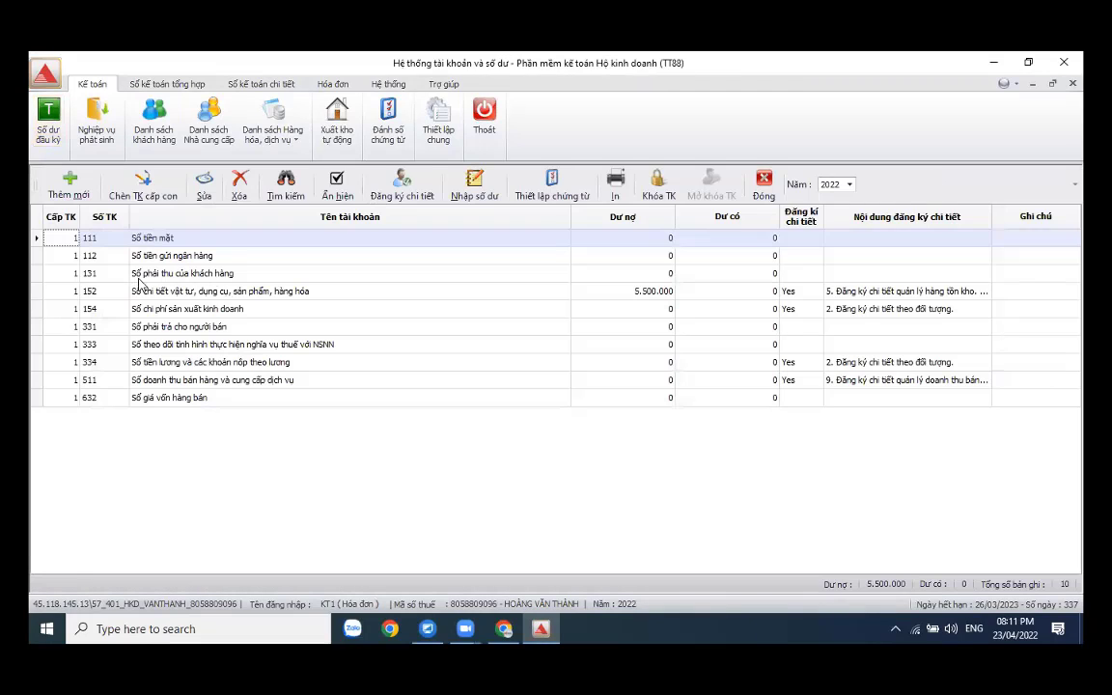
{"action": "double_click", "coordinate": [150, 291]}
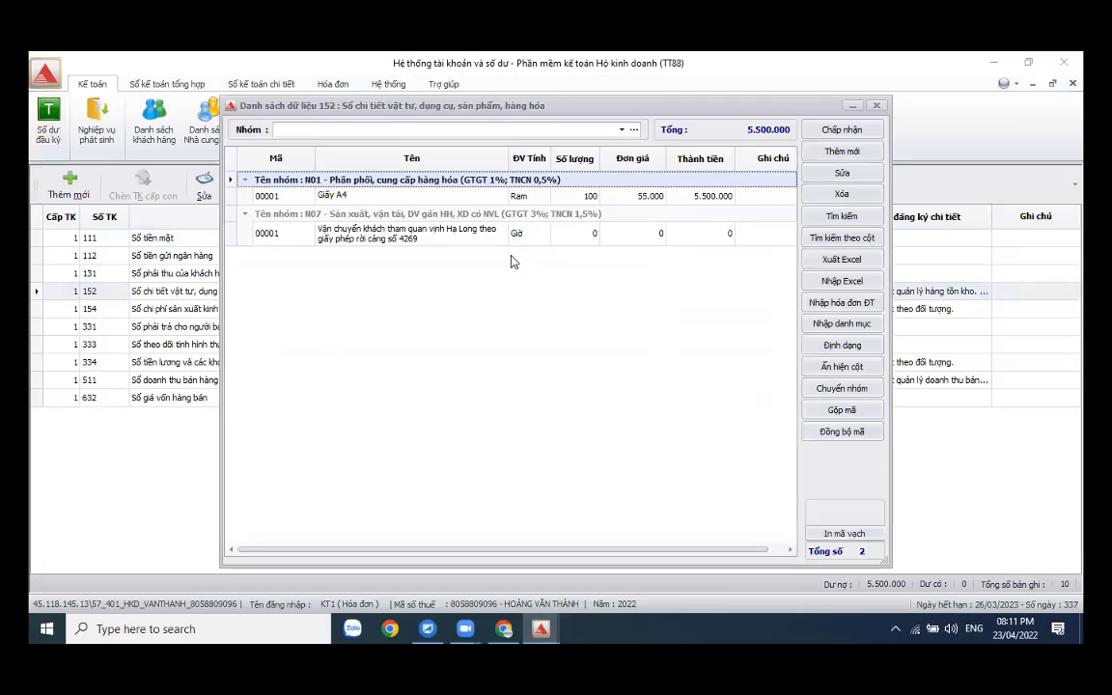
{"action": "left_click", "coordinate": [842, 129]}
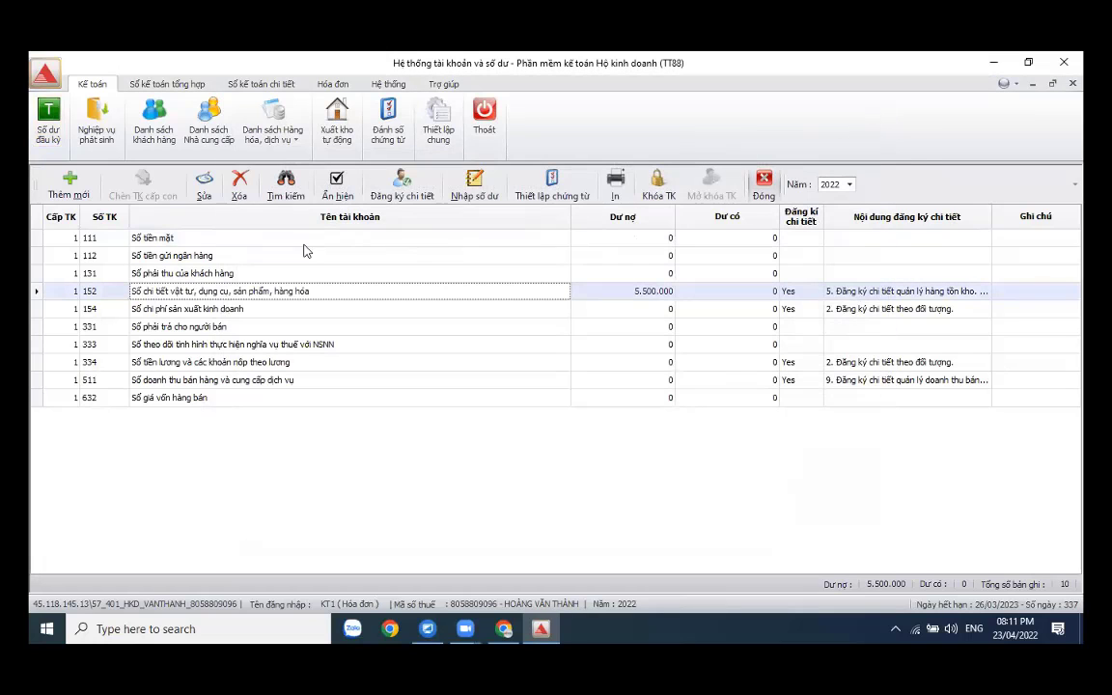
{"action": "left_click", "coordinate": [155, 132]}
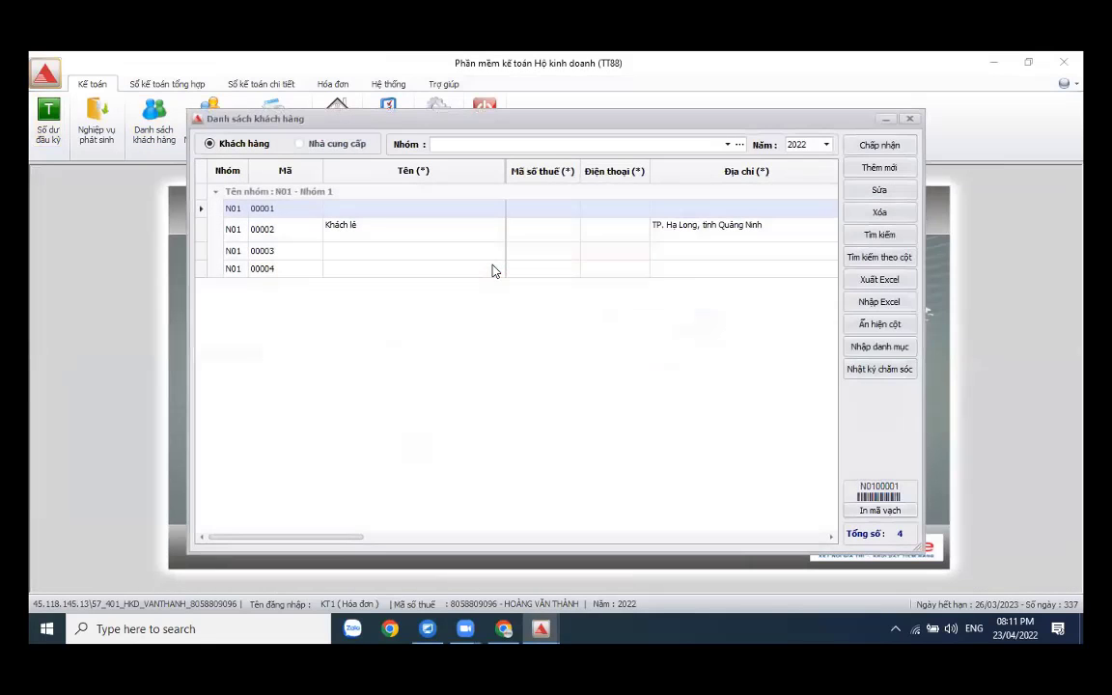
- In Nhóm 1, name customer 00001 'Công ty HP' with address Quảng Ninh
{"action": "left_click", "coordinate": [739, 144]}
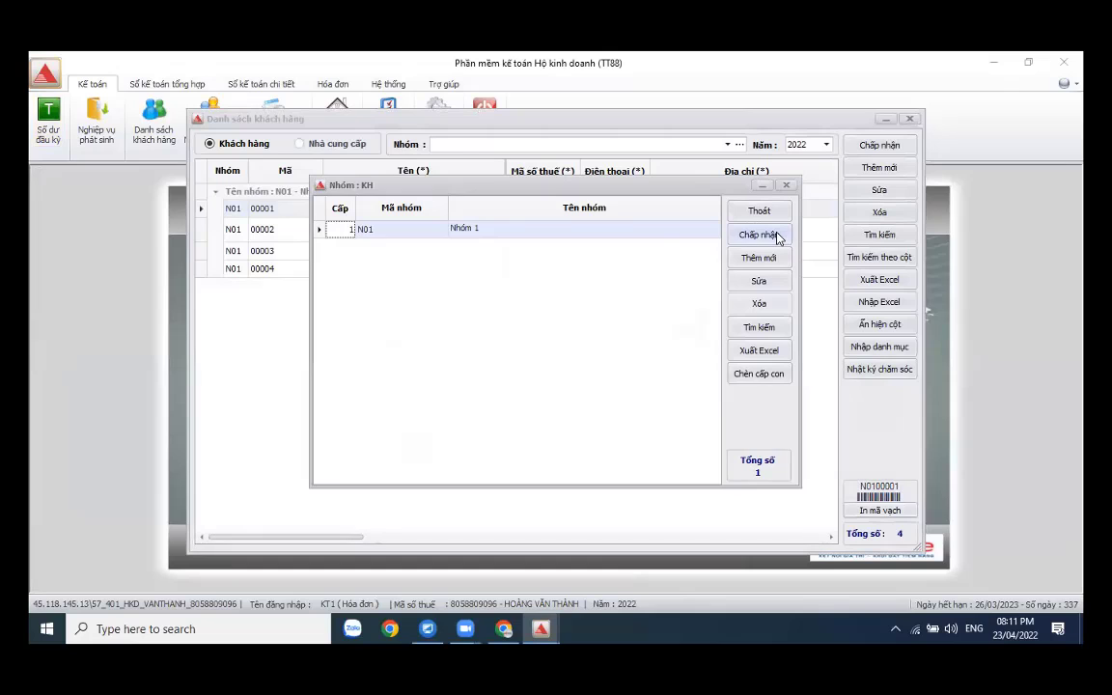
{"action": "left_click", "coordinate": [774, 237]}
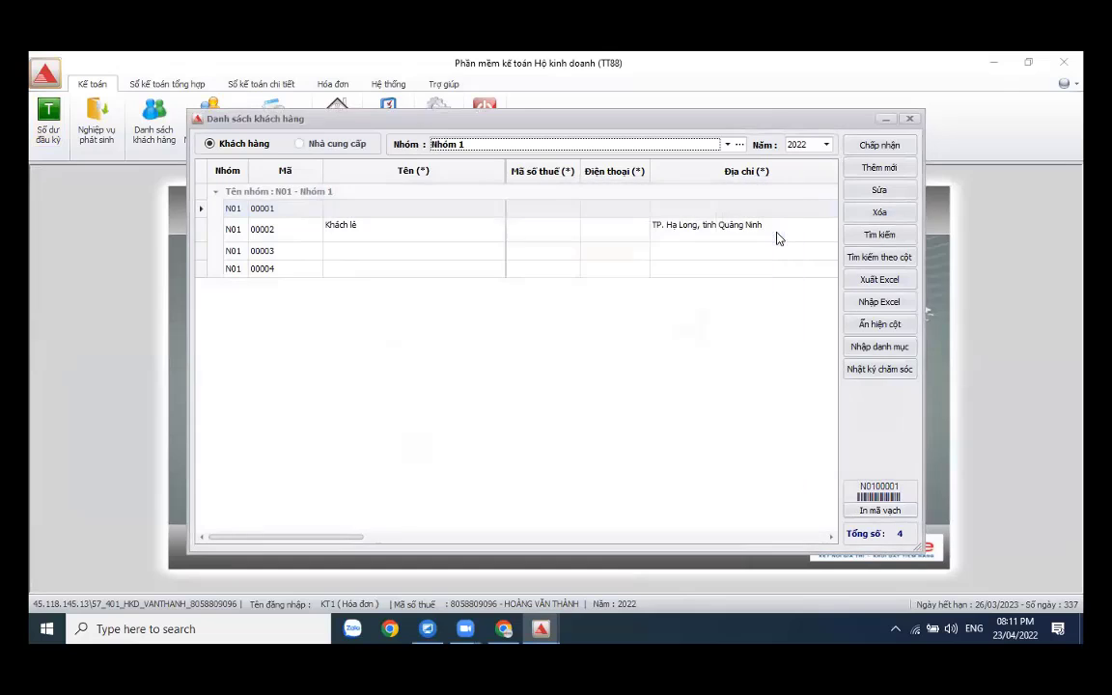
{"action": "left_click", "coordinate": [876, 190]}
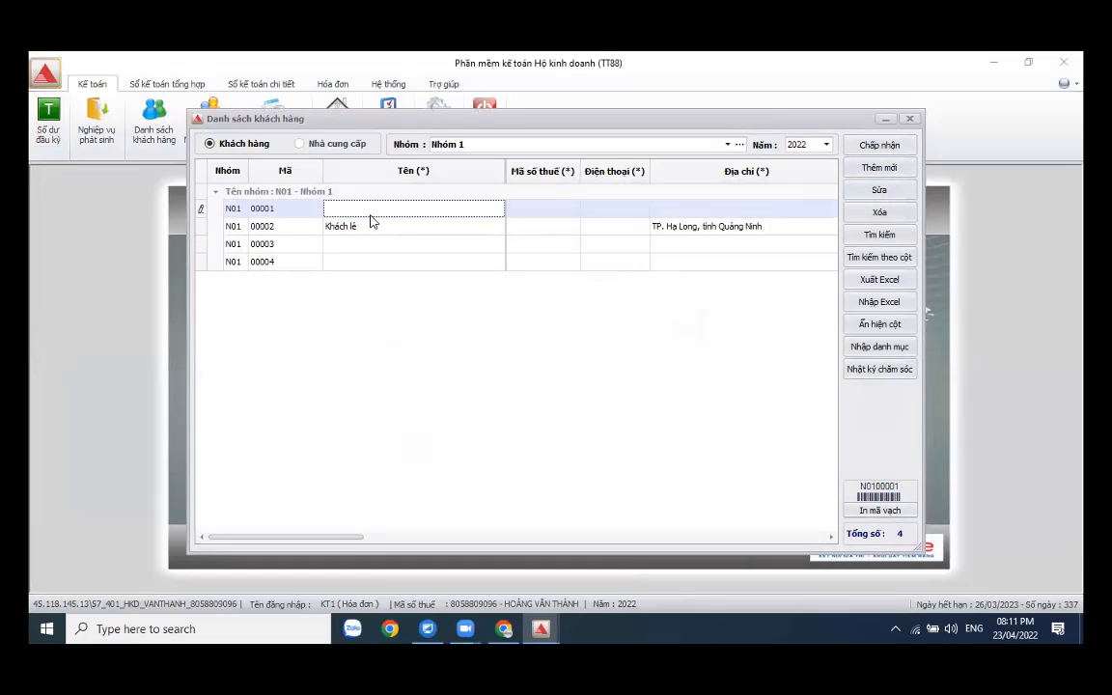
{"action": "type", "text": "Công ty HP"}
{"action": "key", "text": "Tab"}
{"action": "key", "text": "Tab"}
{"action": "key", "text": "Tab"}
{"action": "type", "text": "Q"}
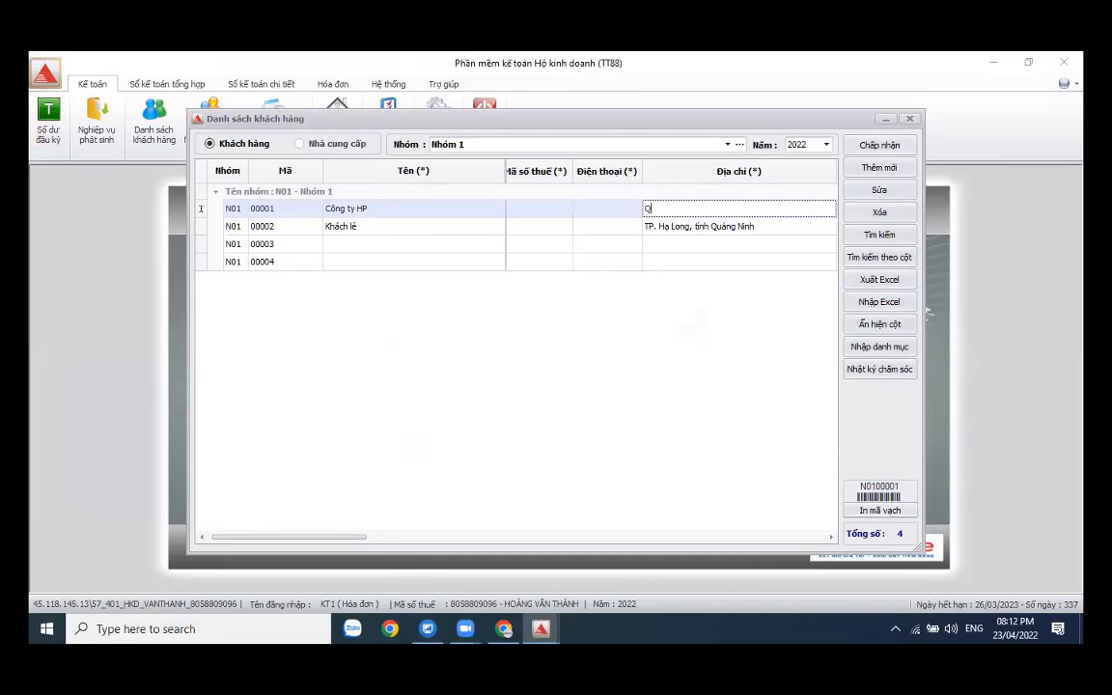
{"action": "type", "text": "uảng Ninh"}
{"action": "key", "text": "Tab"}
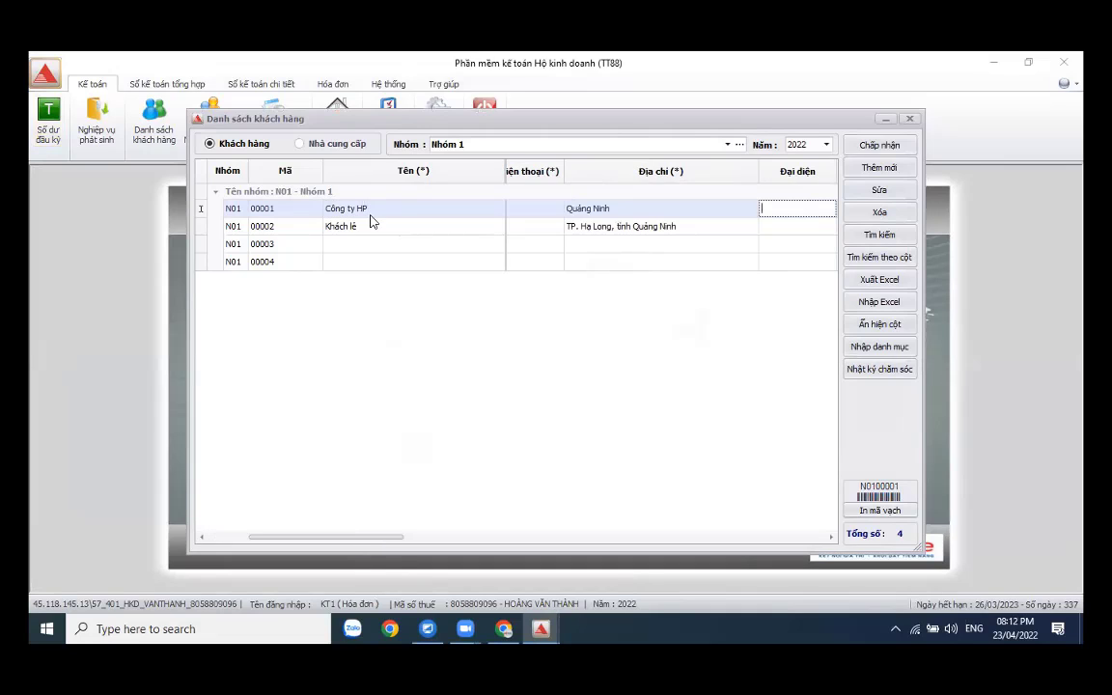
- Fill in the customer's e-mail address and save the customer list
{"action": "key", "text": "Tab"}
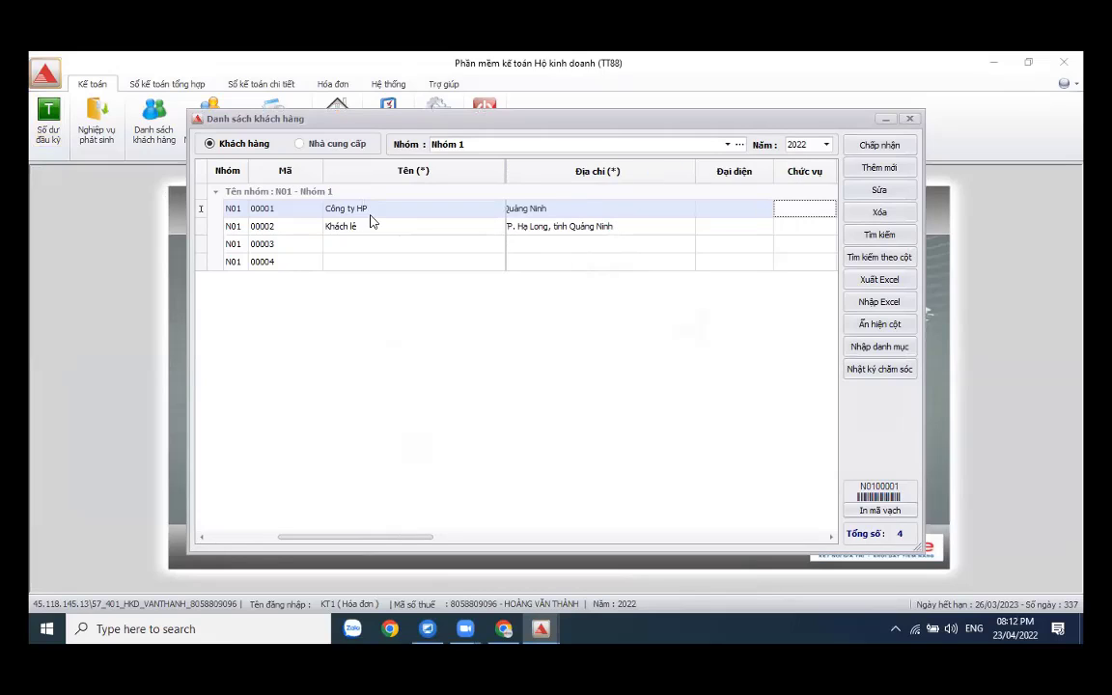
{"action": "key", "text": "Tab"}
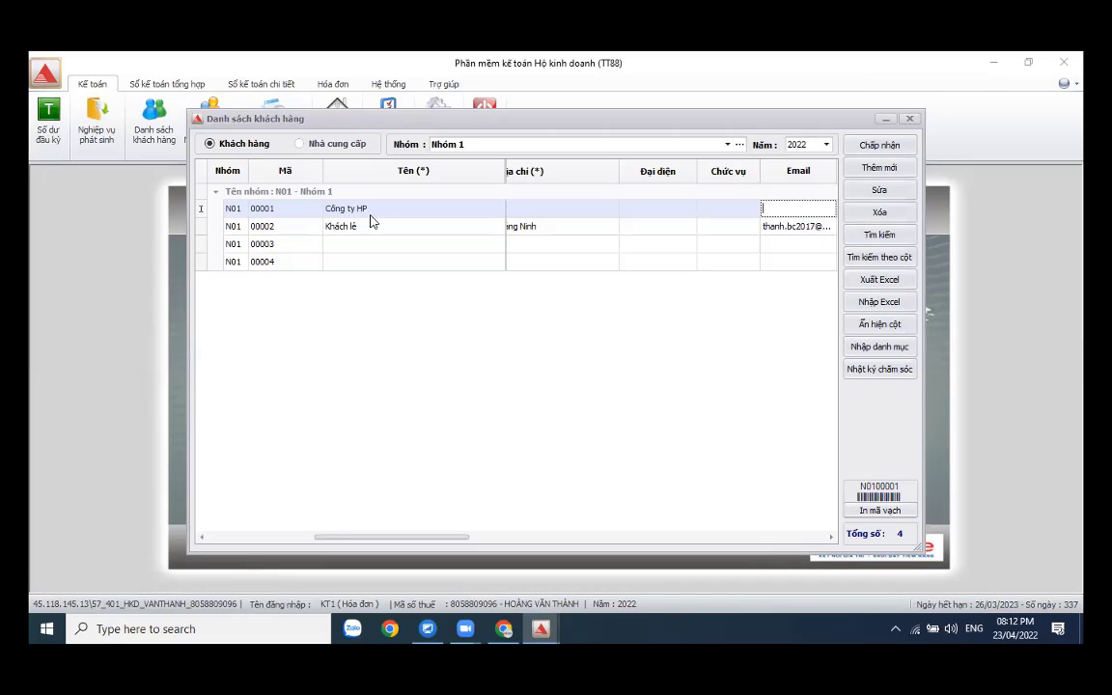
{"action": "key", "text": "Tab"}
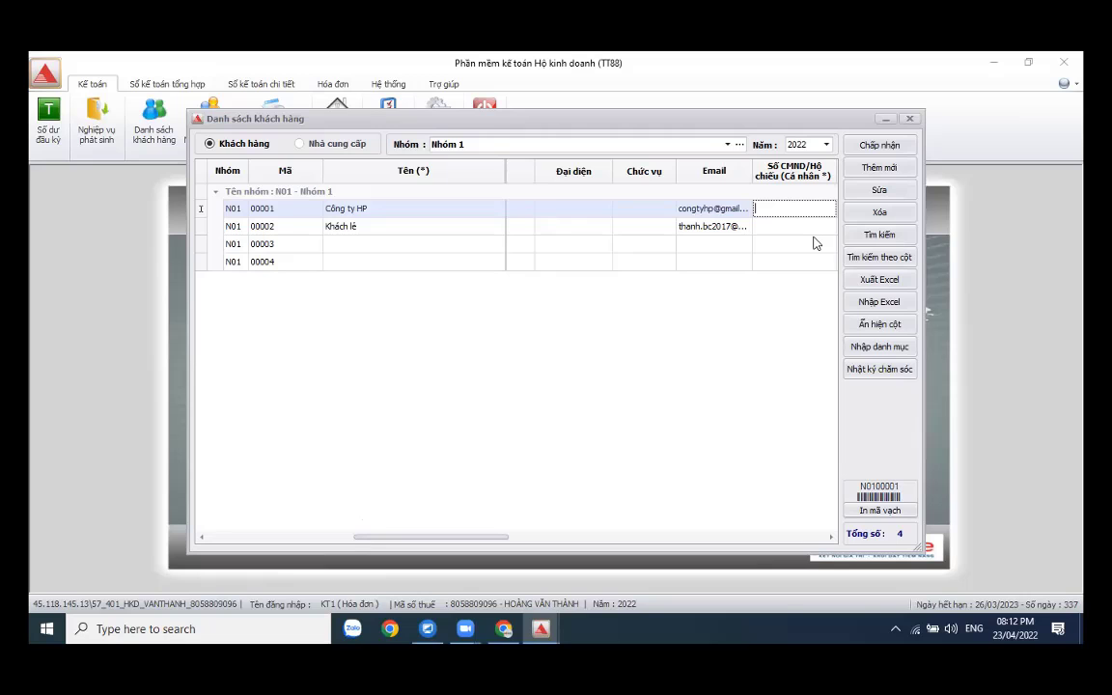
{"action": "left_click", "coordinate": [878, 145]}
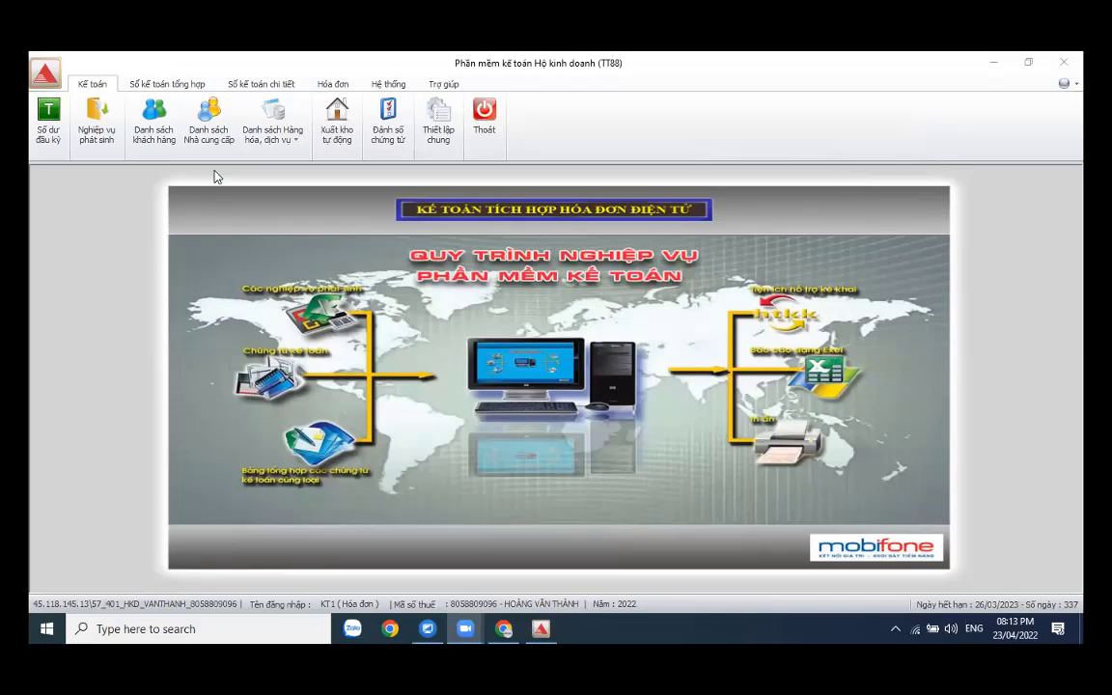
{"action": "left_click", "coordinate": [193, 118]}
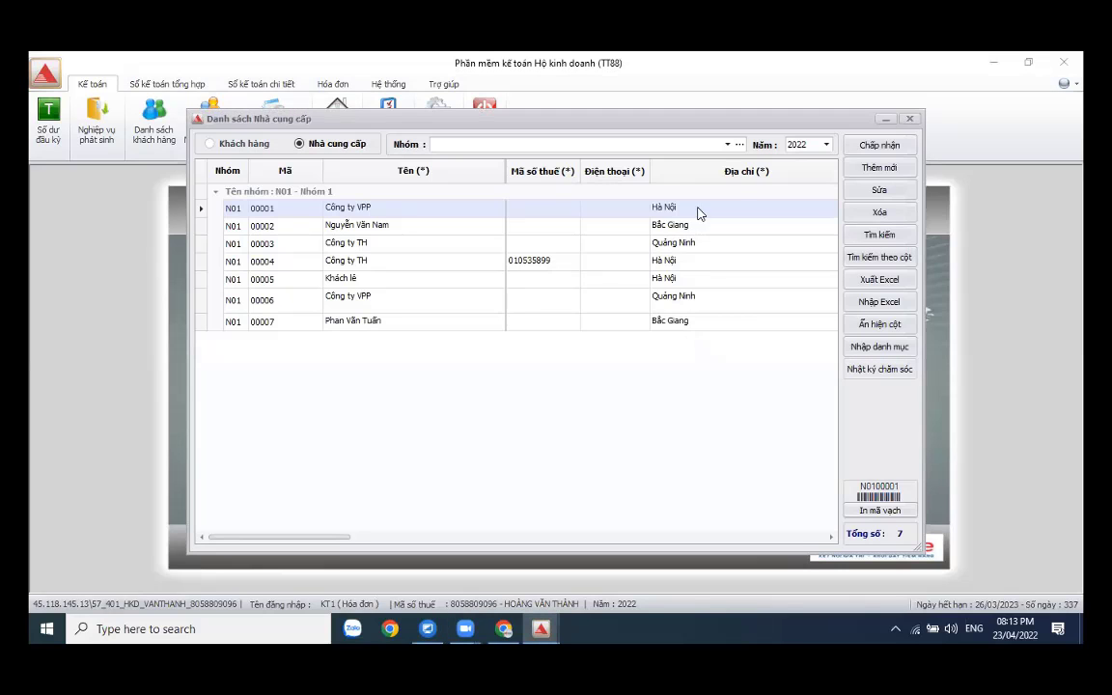
{"action": "left_click", "coordinate": [739, 144]}
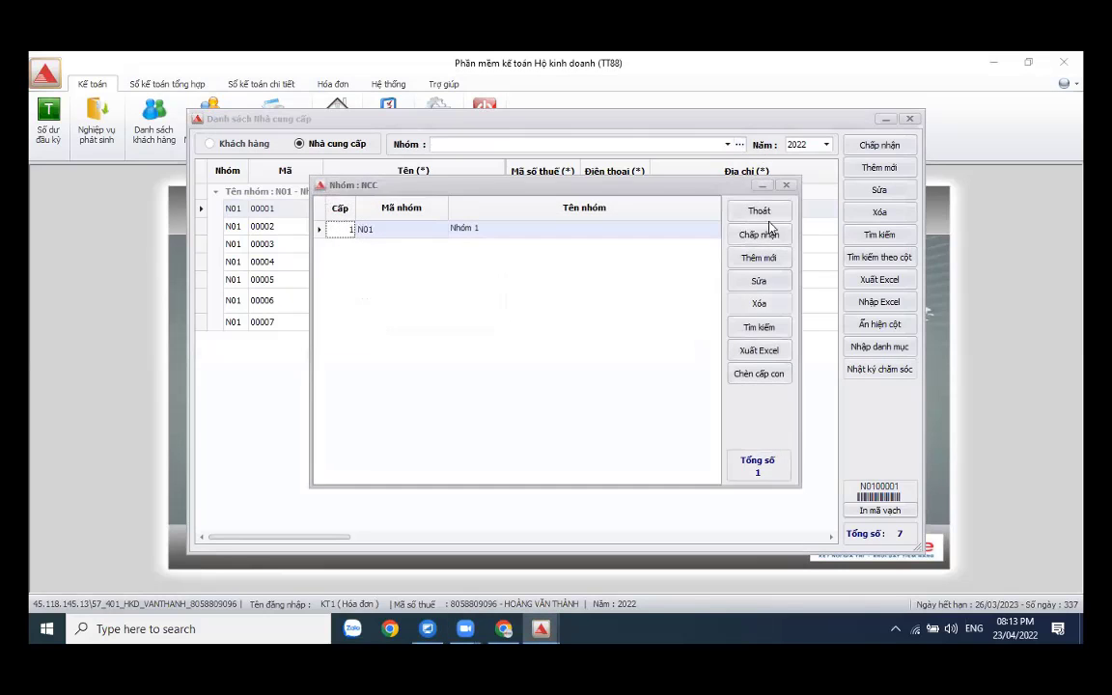
{"action": "left_click", "coordinate": [761, 235]}
{"action": "left_click", "coordinate": [405, 245]}
{"action": "left_click", "coordinate": [404, 280]}
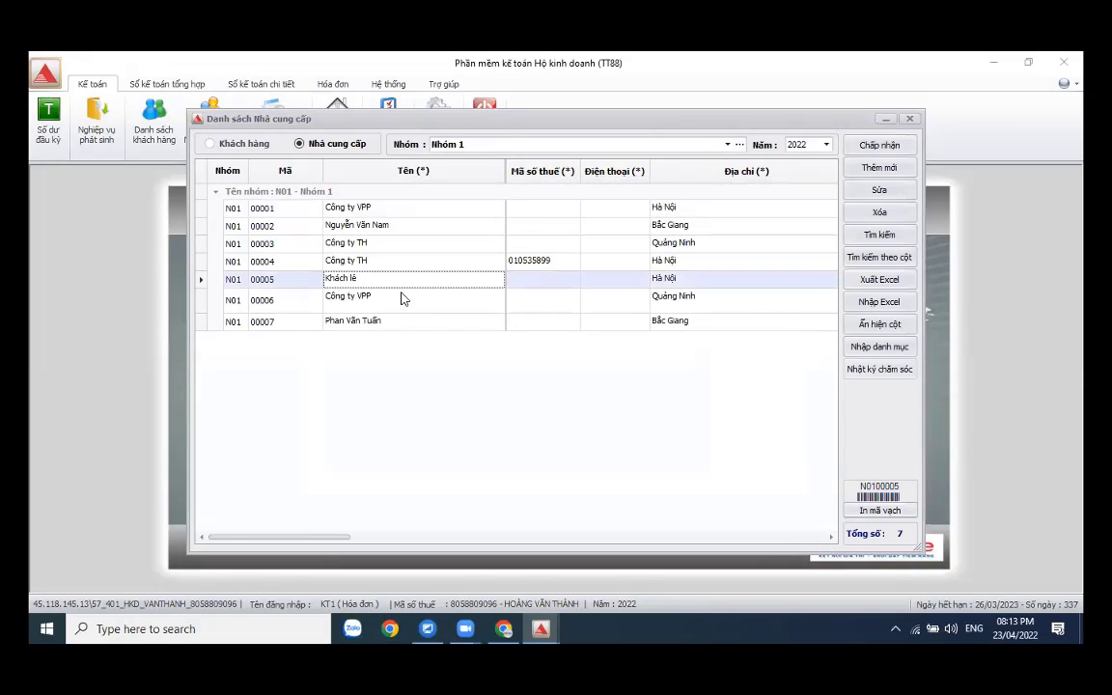
{"action": "left_click", "coordinate": [404, 301]}
{"action": "left_click", "coordinate": [411, 225]}
{"action": "left_click", "coordinate": [421, 208]}
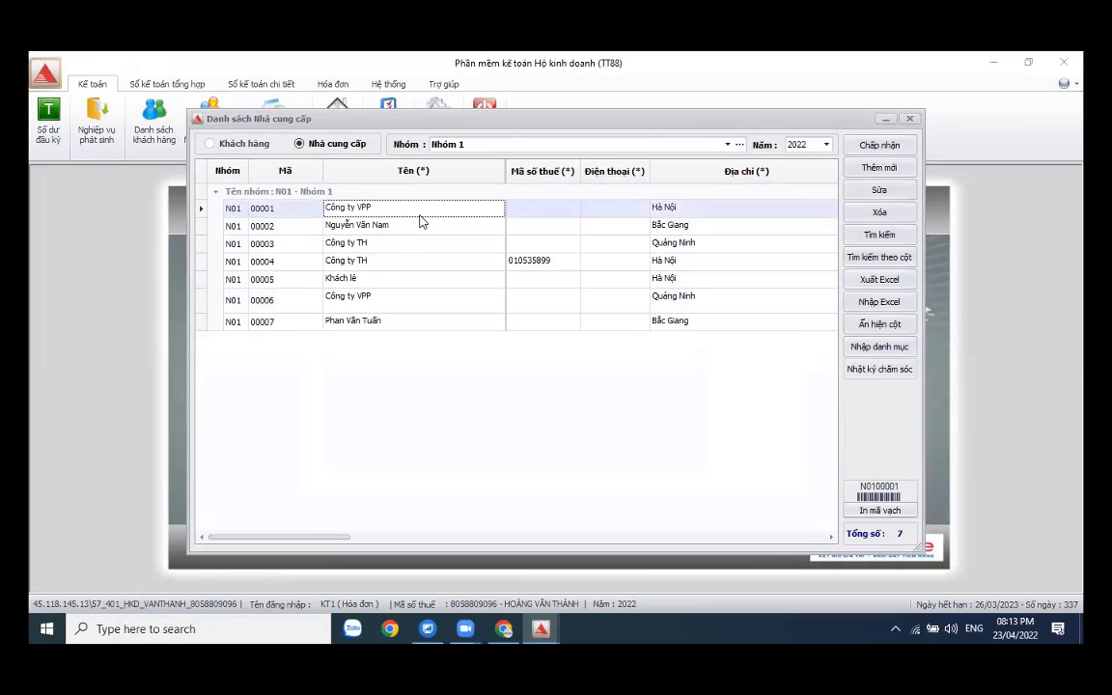
{"action": "left_click", "coordinate": [431, 299]}
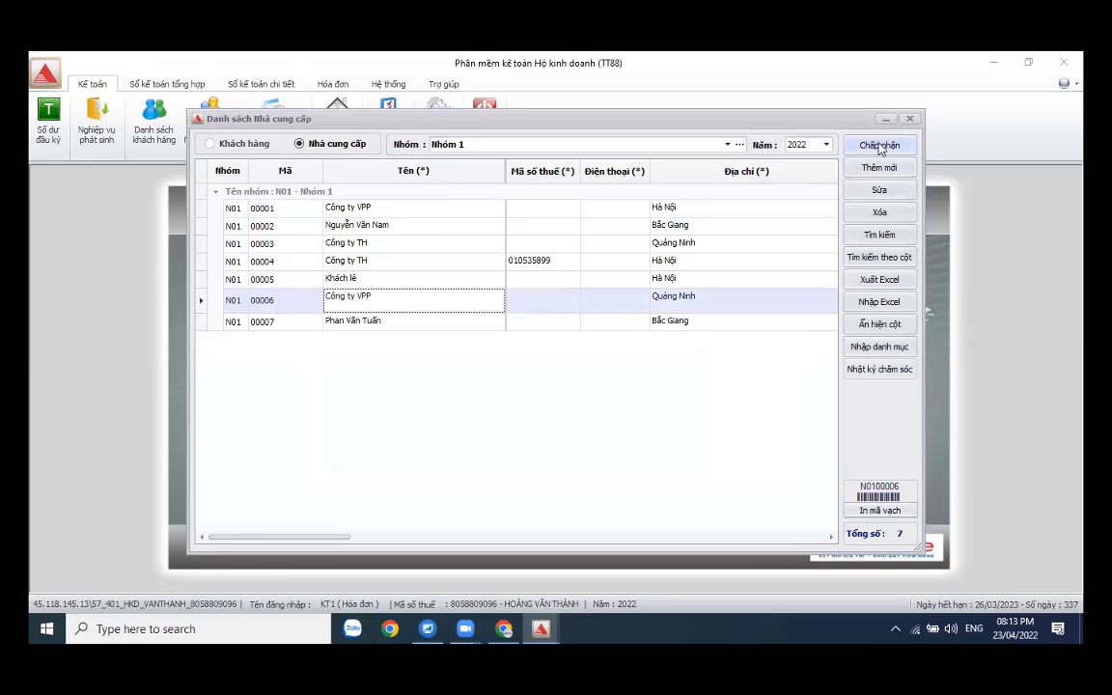
{"action": "left_click", "coordinate": [879, 146]}
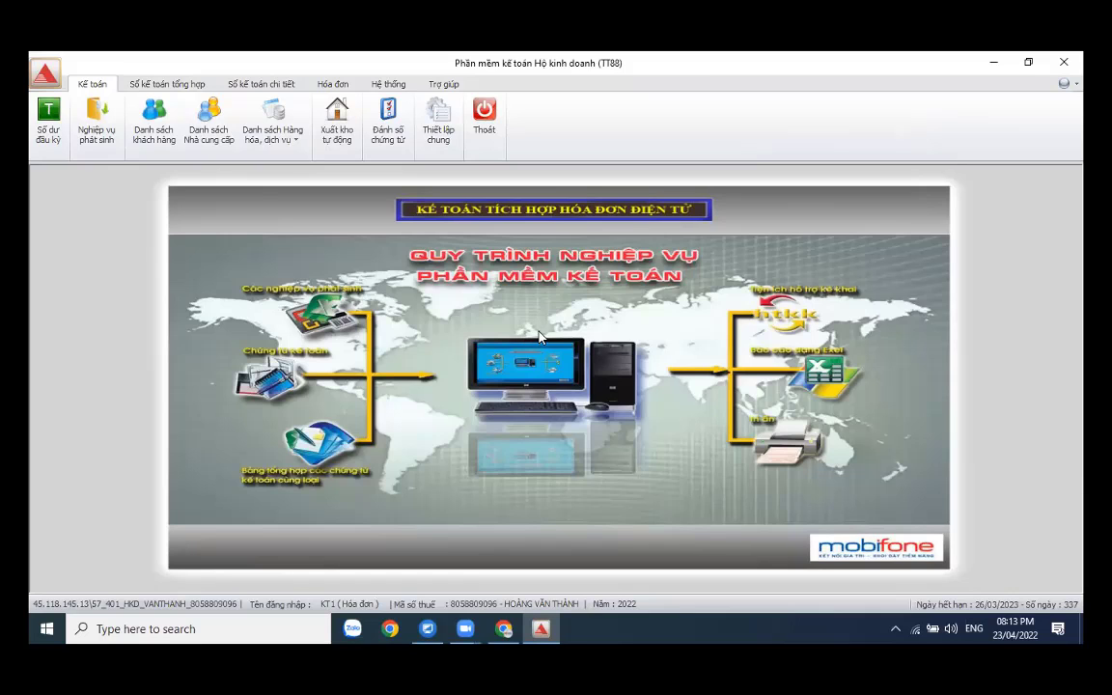
- Minimize ACMan and relaunch ACMan 9.1 HKD from the desktop
{"action": "left_click", "coordinate": [995, 65]}
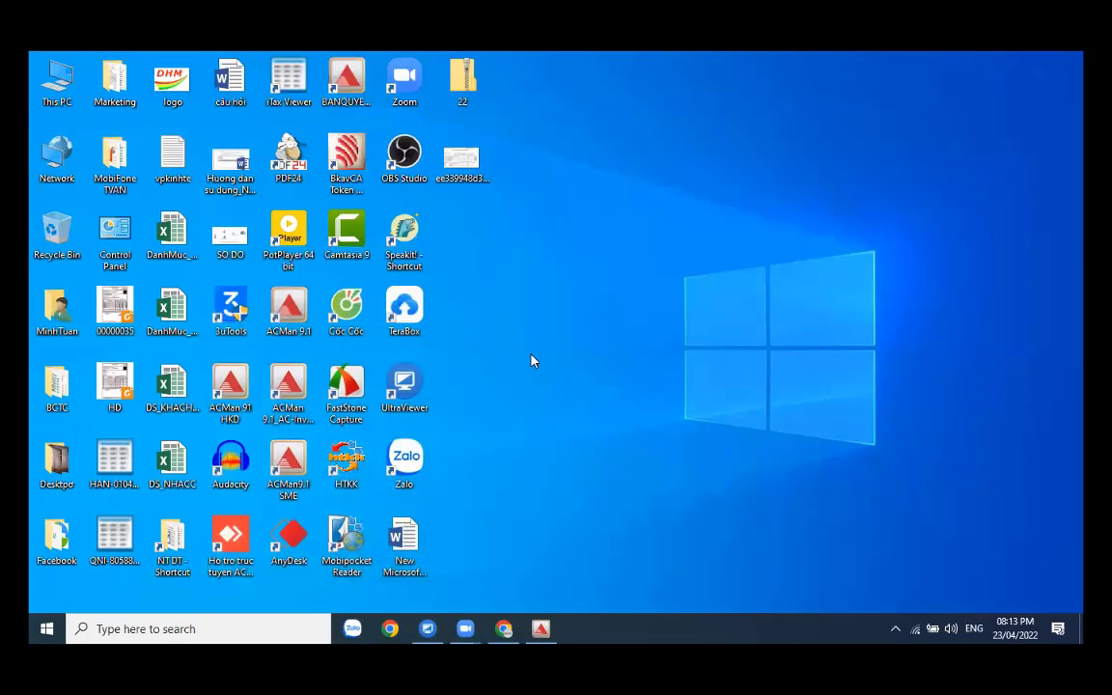
{"action": "left_click", "coordinate": [241, 404]}
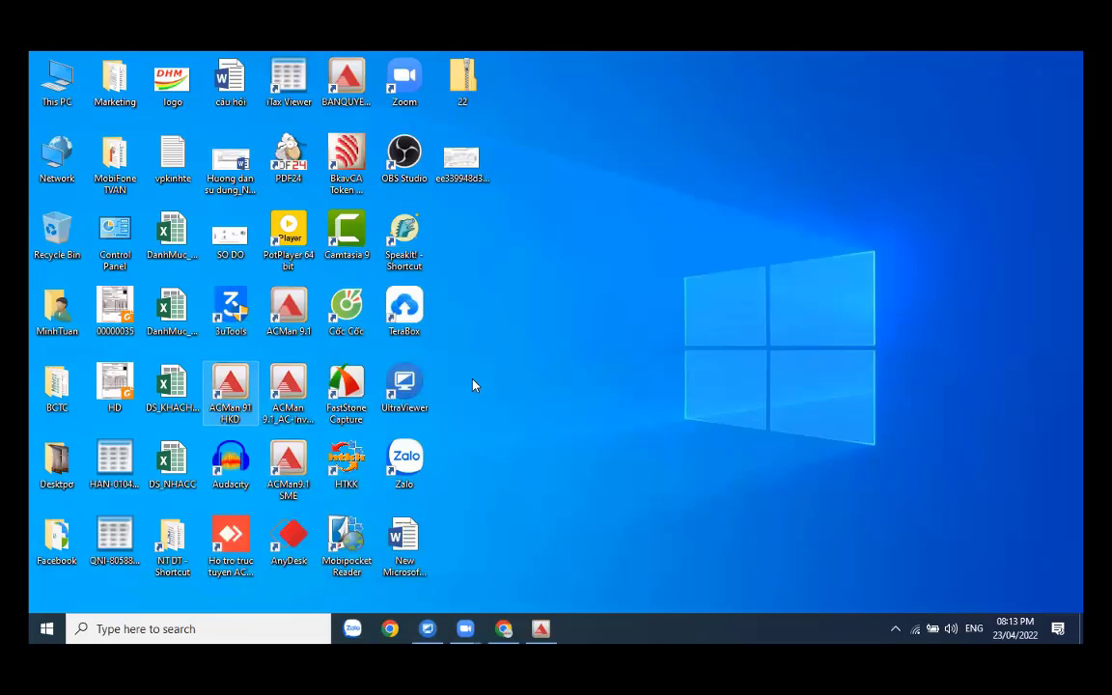
{"action": "double_click", "coordinate": [224, 401]}
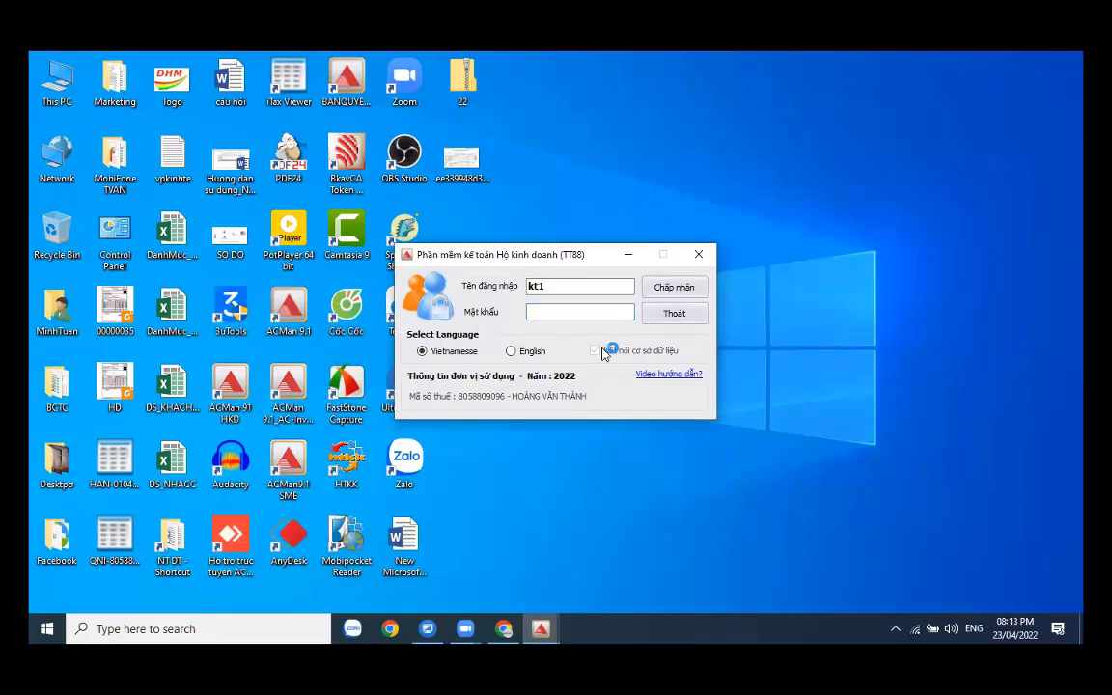
- Connect to server 171.244.27.197, enter the login password and submit
{"action": "left_click", "coordinate": [594, 351]}
{"action": "left_click", "coordinate": [696, 448]}
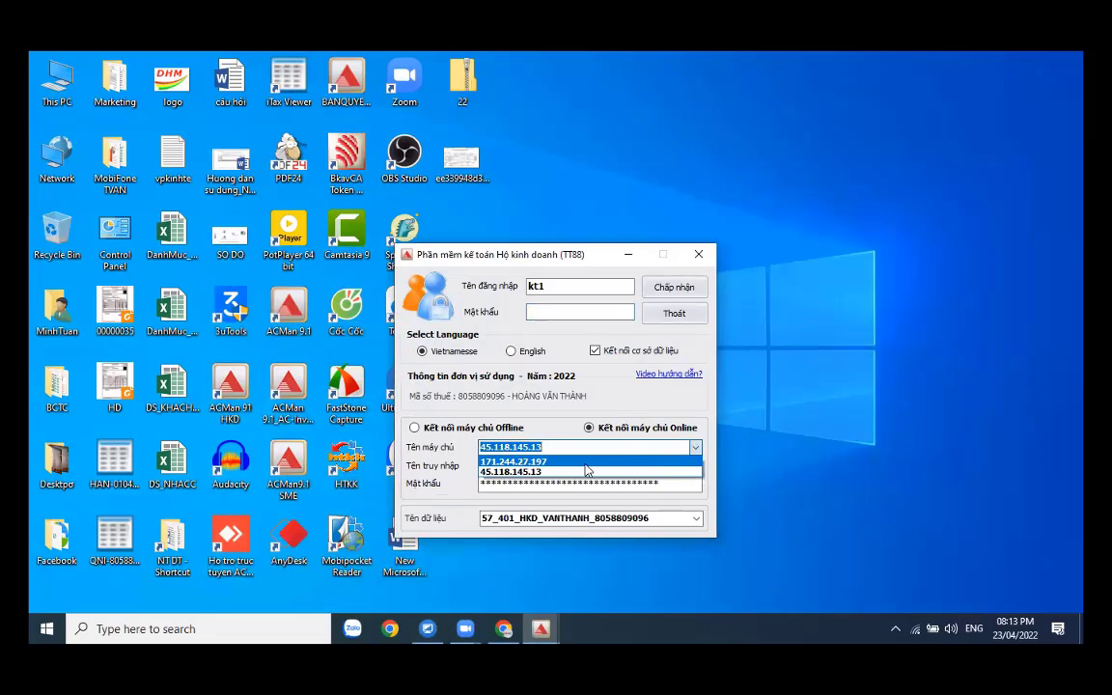
{"action": "left_click", "coordinate": [555, 462]}
{"action": "left_click", "coordinate": [571, 314]}
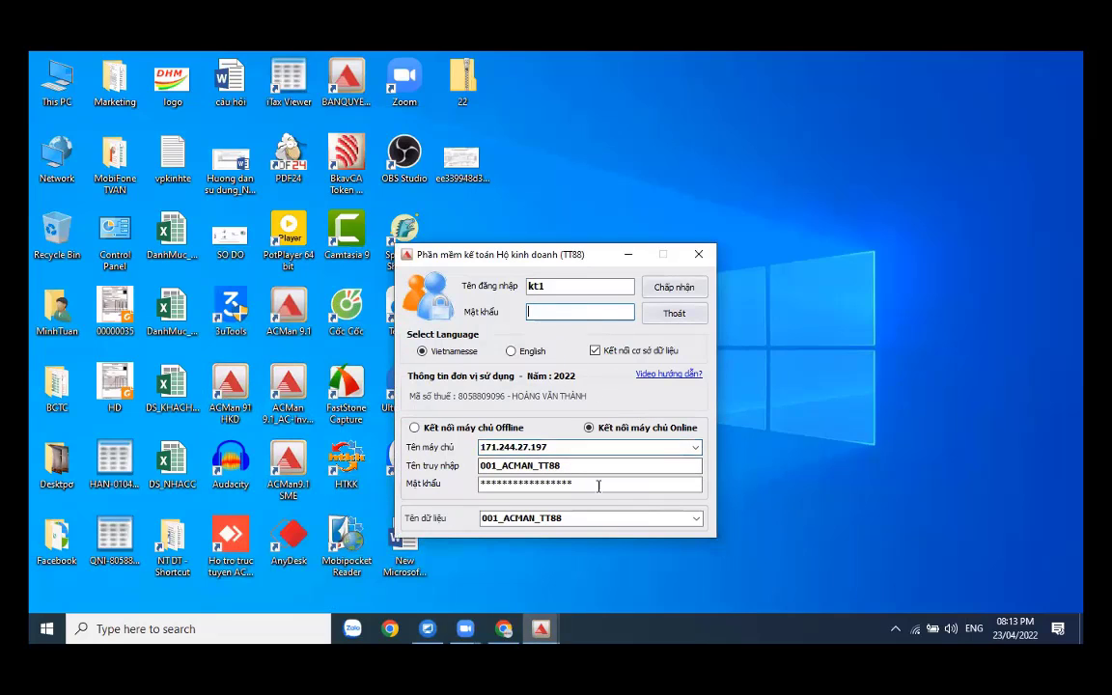
{"action": "left_click", "coordinate": [485, 627]}
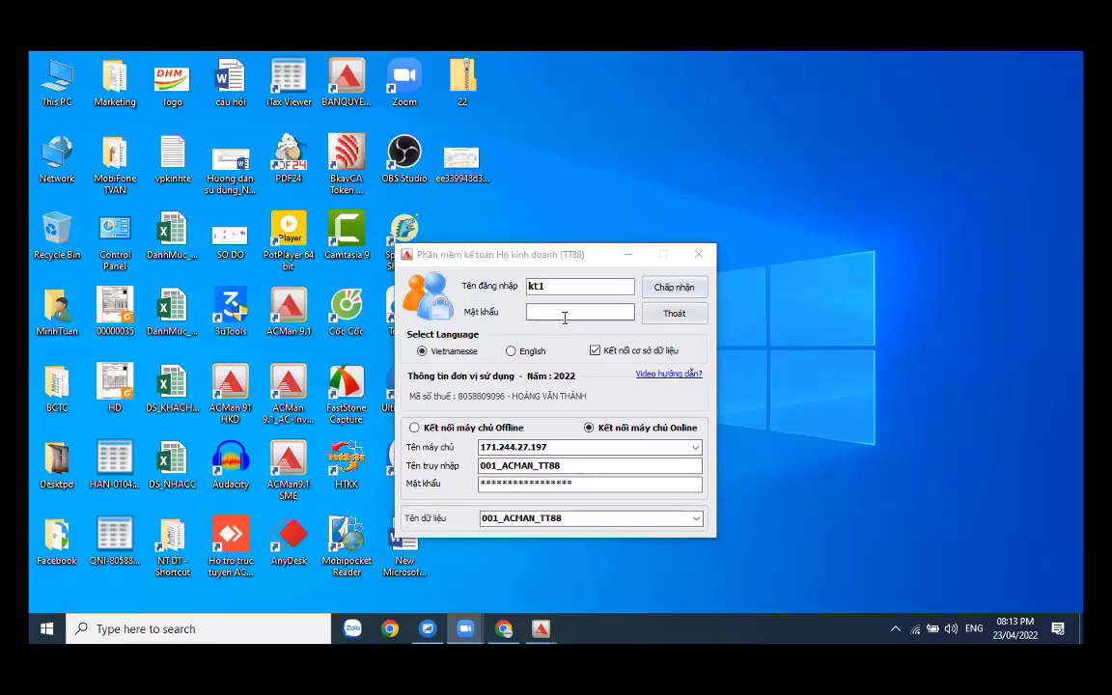
{"action": "left_click", "coordinate": [565, 317]}
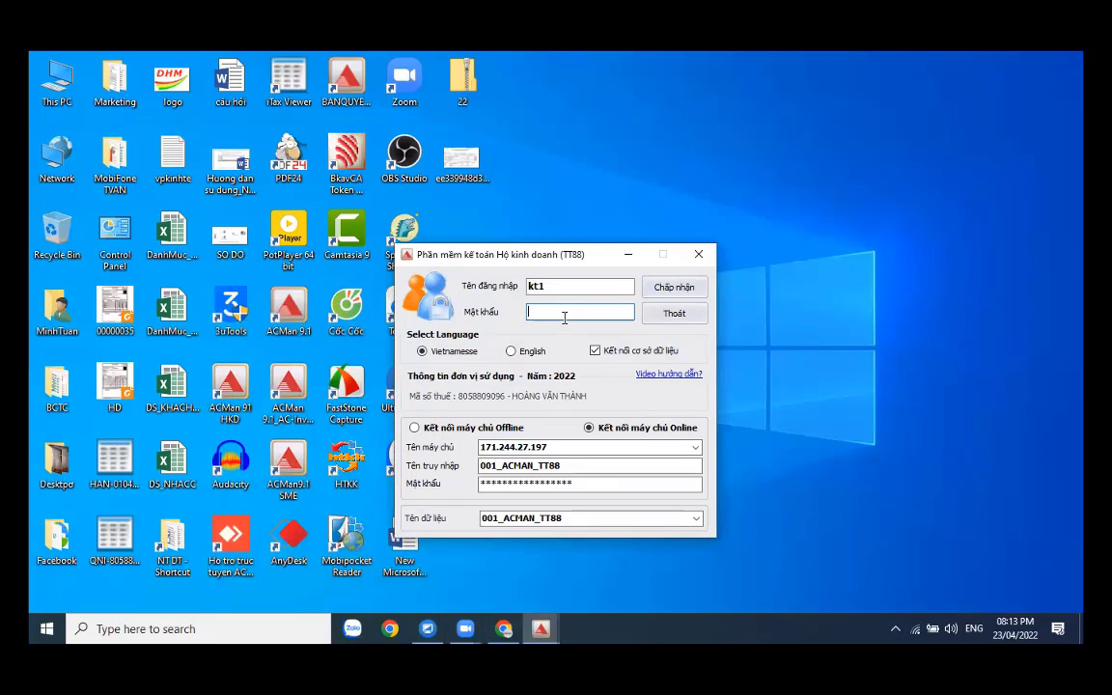
{"action": "type", "text": "123"}
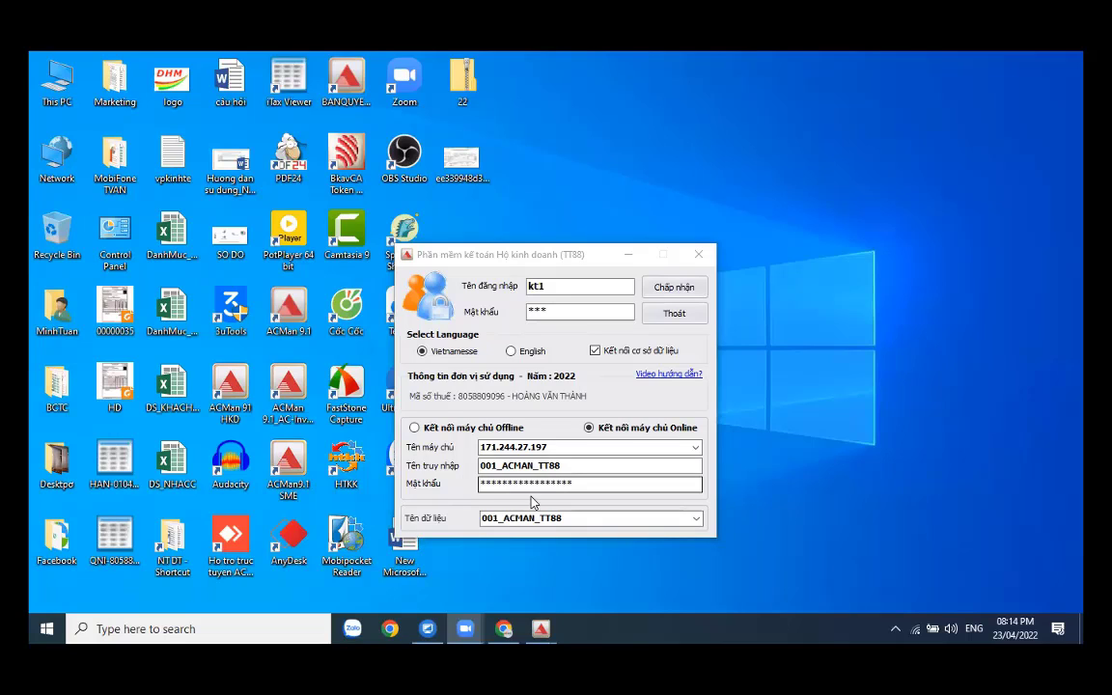
{"action": "left_click", "coordinate": [571, 310]}
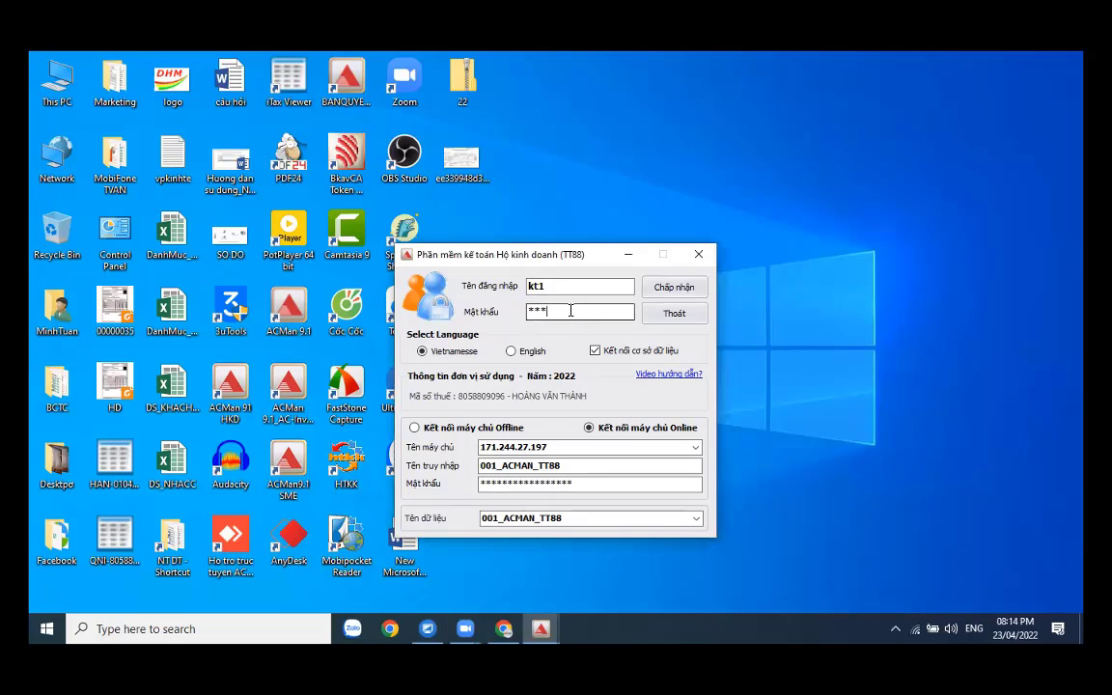
{"action": "left_click", "coordinate": [670, 287]}
- Confirm the login, open Nghiệp vụ phát sinh and show the January 2022 entries
{"action": "left_click", "coordinate": [671, 286]}
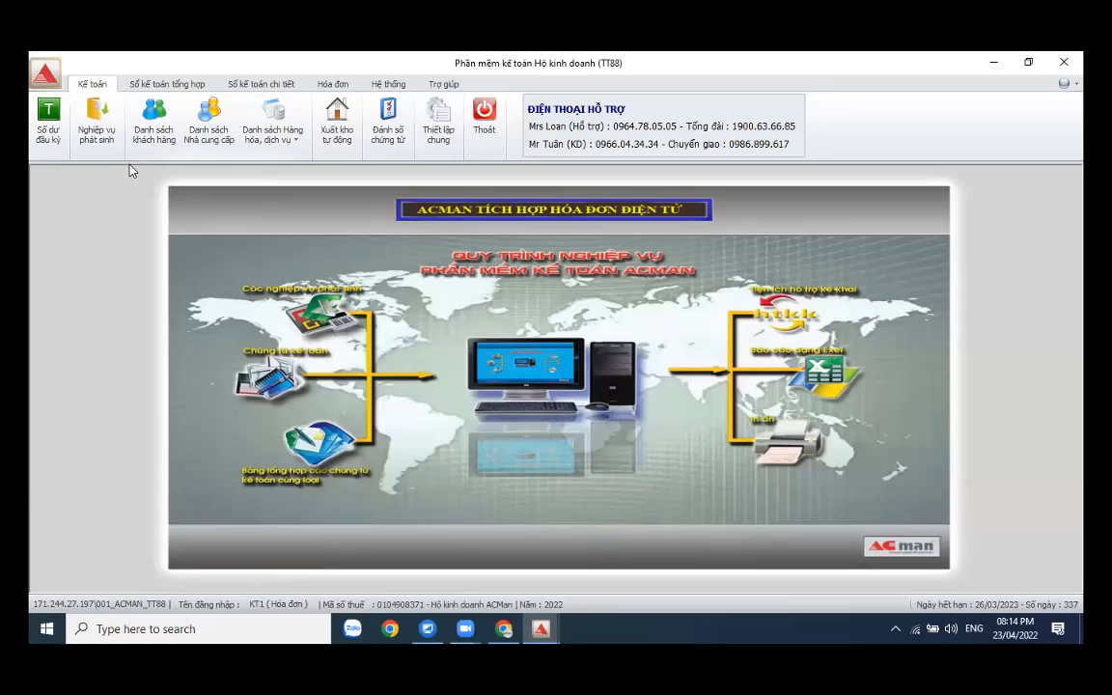
{"action": "left_click", "coordinate": [93, 129]}
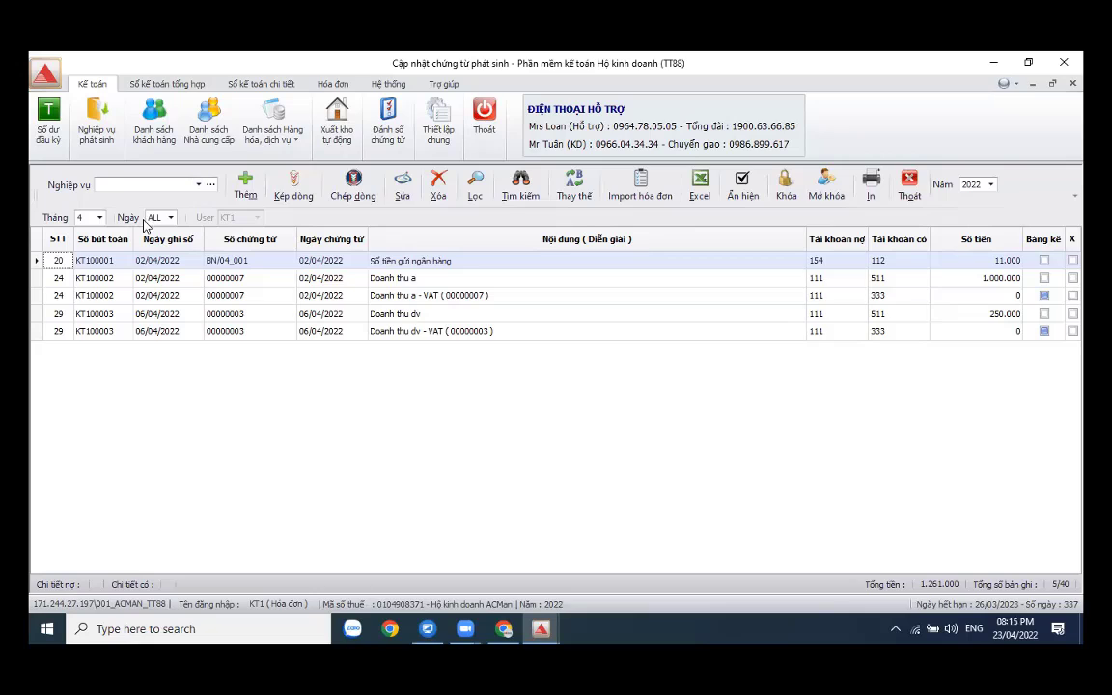
{"action": "left_click", "coordinate": [97, 218]}
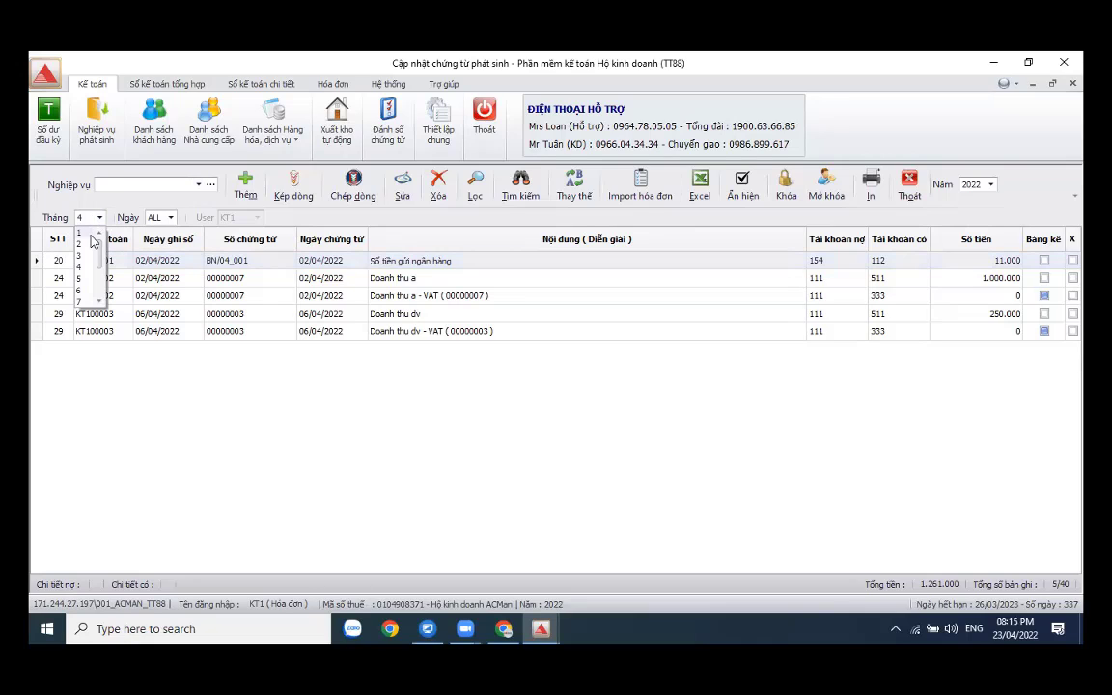
{"action": "left_click", "coordinate": [87, 230]}
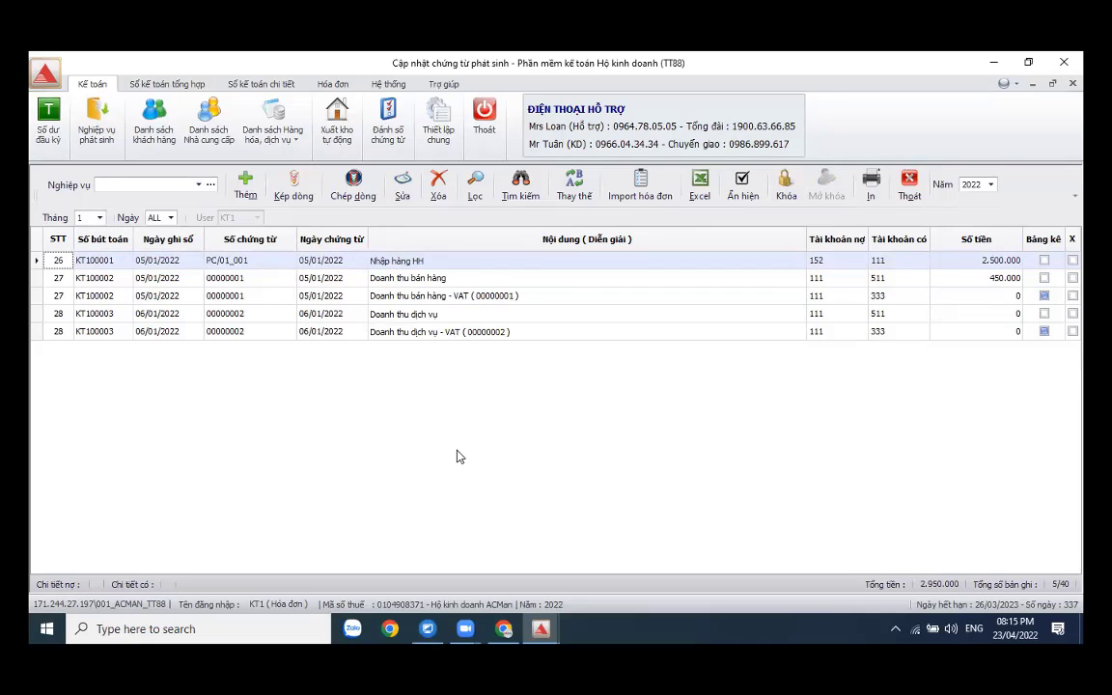
{"action": "left_click", "coordinate": [553, 473]}
{"action": "left_click", "coordinate": [179, 183]}
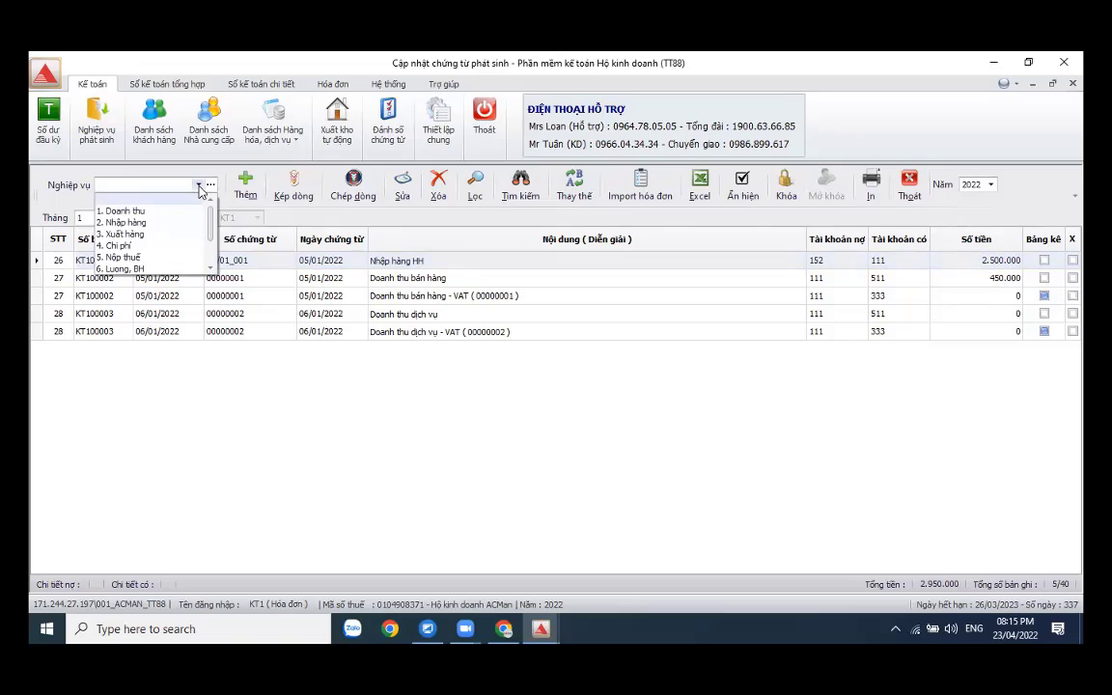
- Under Nhập hàng, add an entry dated 06/01/2022 described 'Nhập hàng hóa'
{"action": "left_click", "coordinate": [149, 224]}
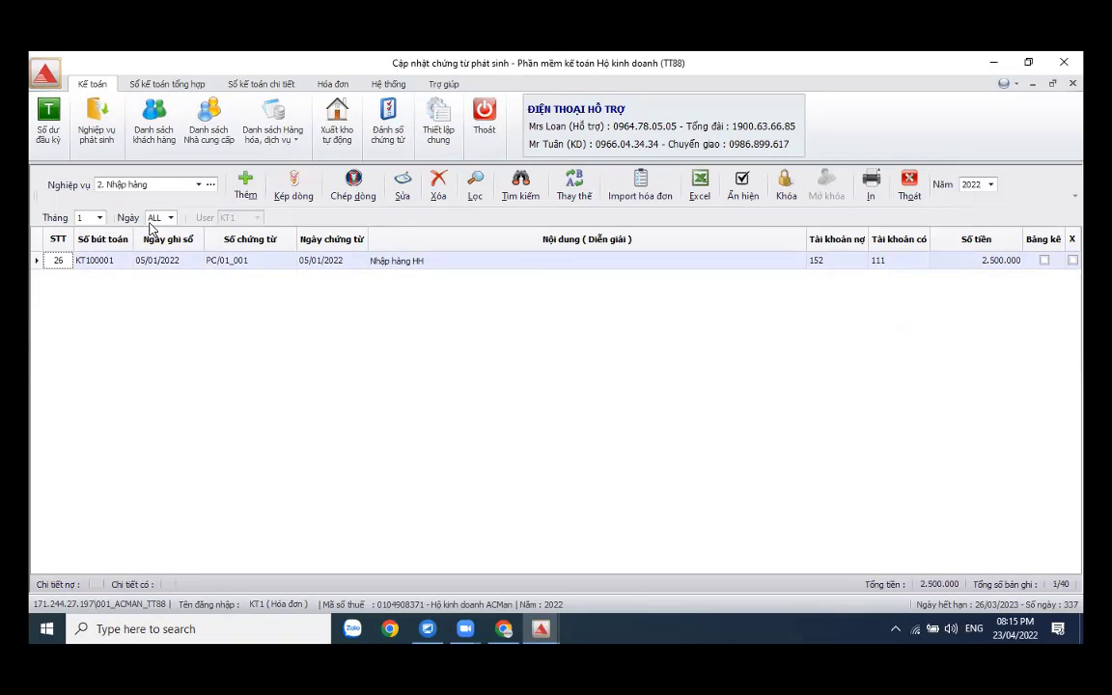
{"action": "left_click", "coordinate": [242, 189]}
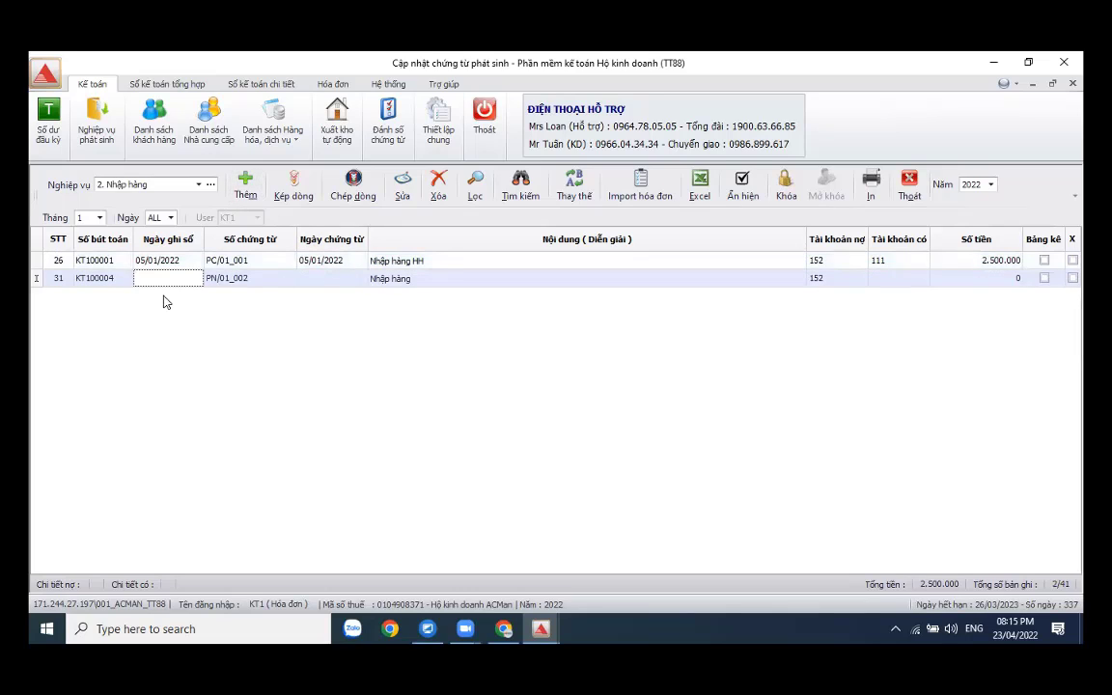
{"action": "type", "text": "06"}
{"action": "key", "text": "Return"}
{"action": "key", "text": "Return"}
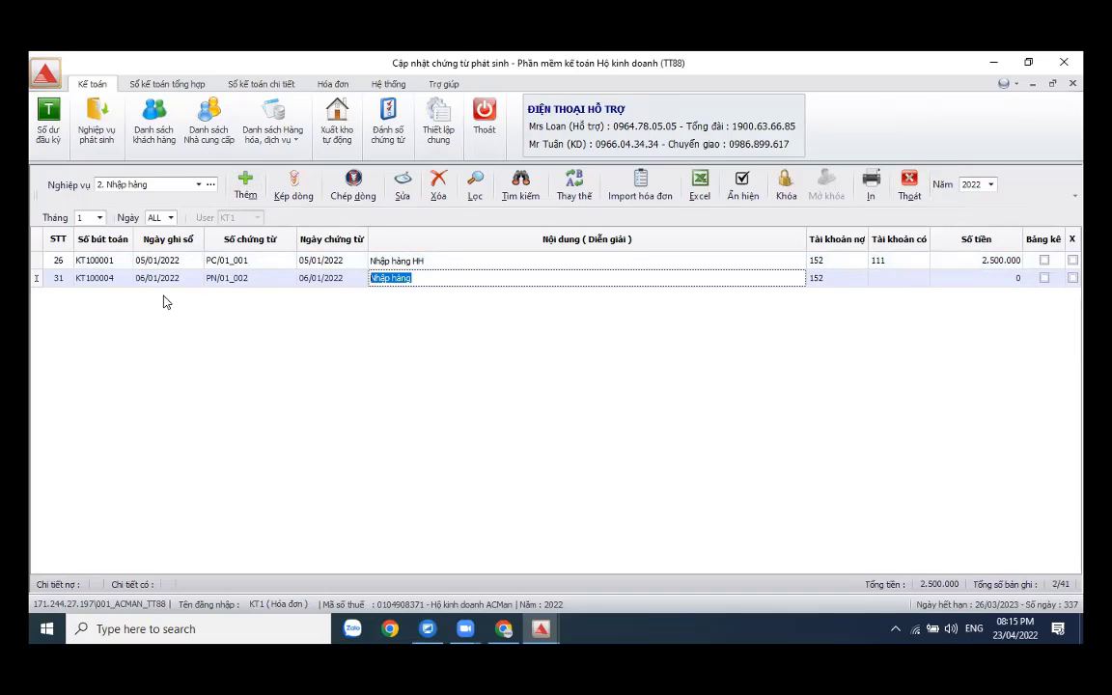
{"action": "key", "text": "Return"}
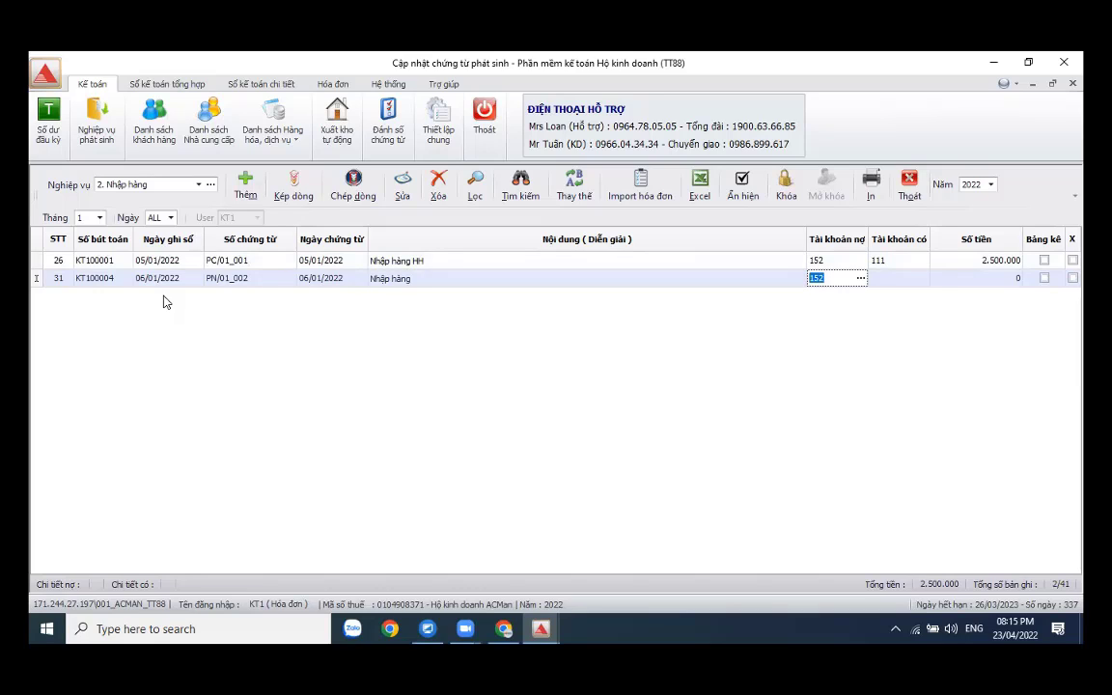
{"action": "left_click", "coordinate": [441, 278]}
{"action": "type", "text": "hóa"}
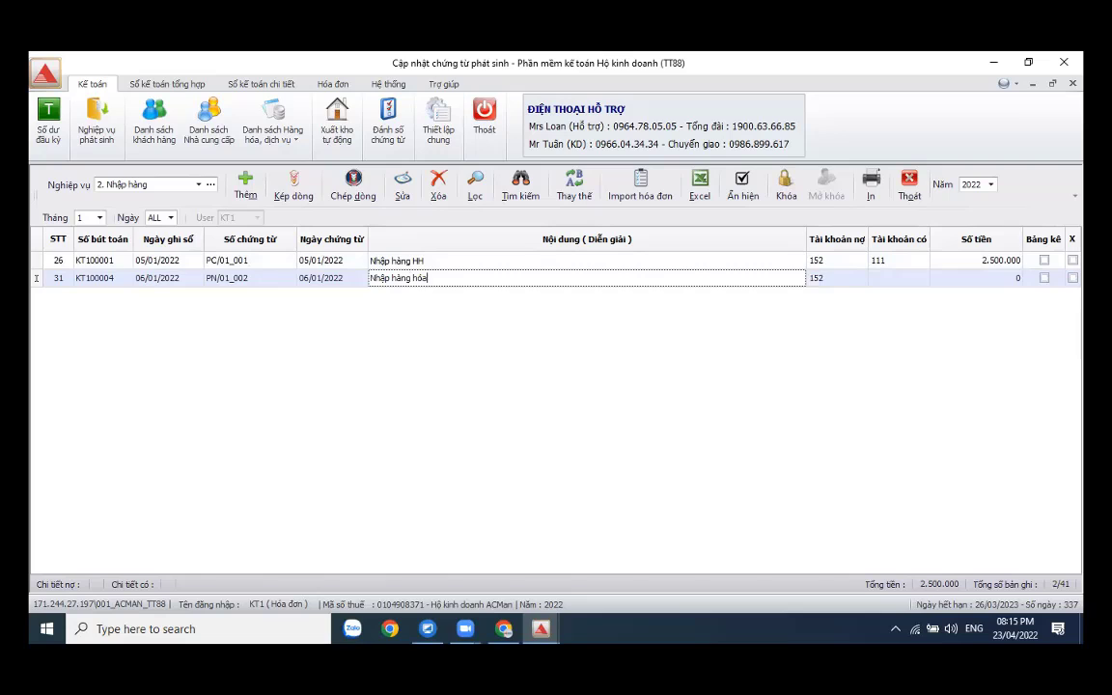
{"action": "key", "text": "Return"}
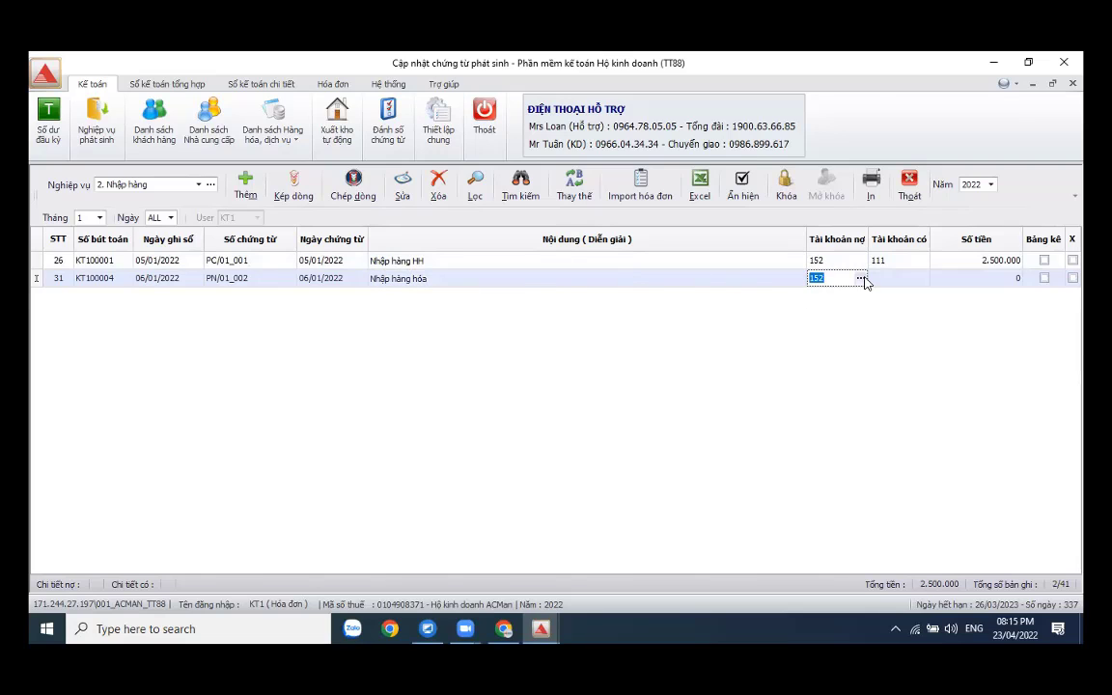
- Open the stock receipt for the entry and set supplier Công ty VPP
{"action": "left_click", "coordinate": [861, 279]}
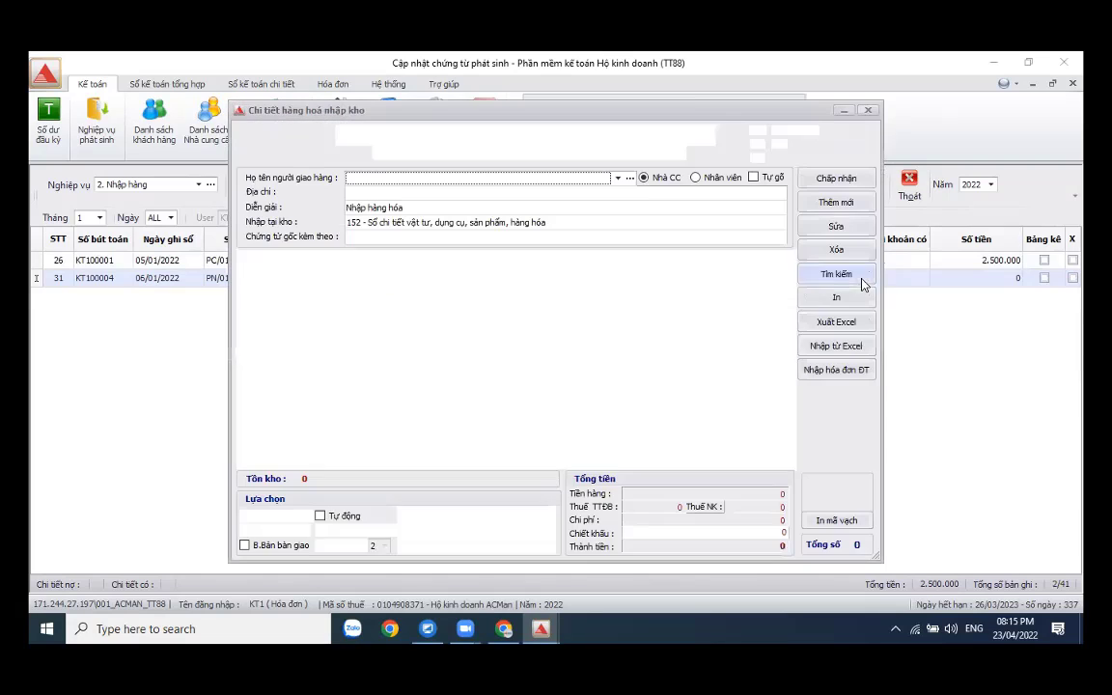
{"action": "left_click", "coordinate": [629, 179]}
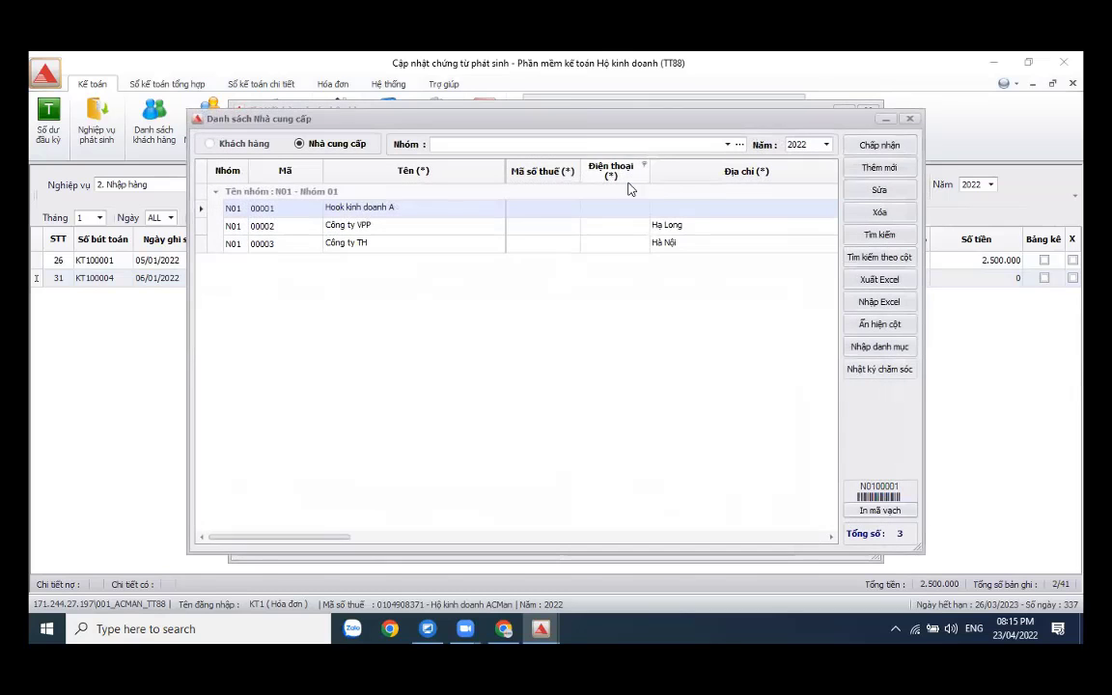
{"action": "left_click", "coordinate": [420, 233]}
{"action": "left_click", "coordinate": [888, 144]}
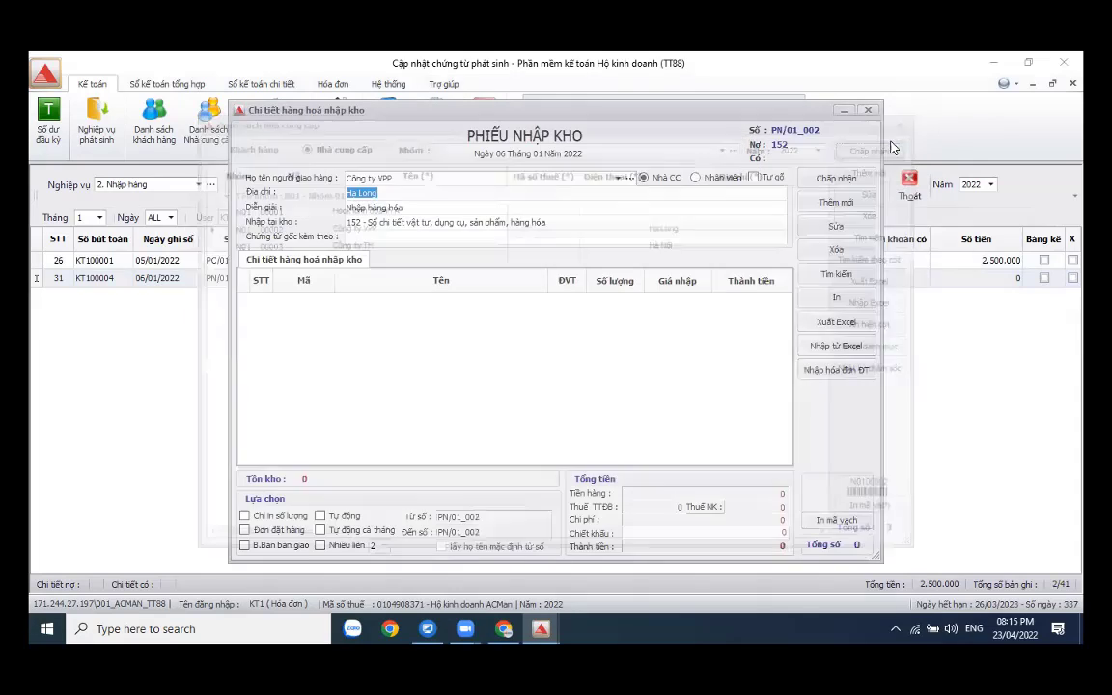
- Add Giấy A4 and Sổ bìa da as receipt items
{"action": "left_click", "coordinate": [837, 205]}
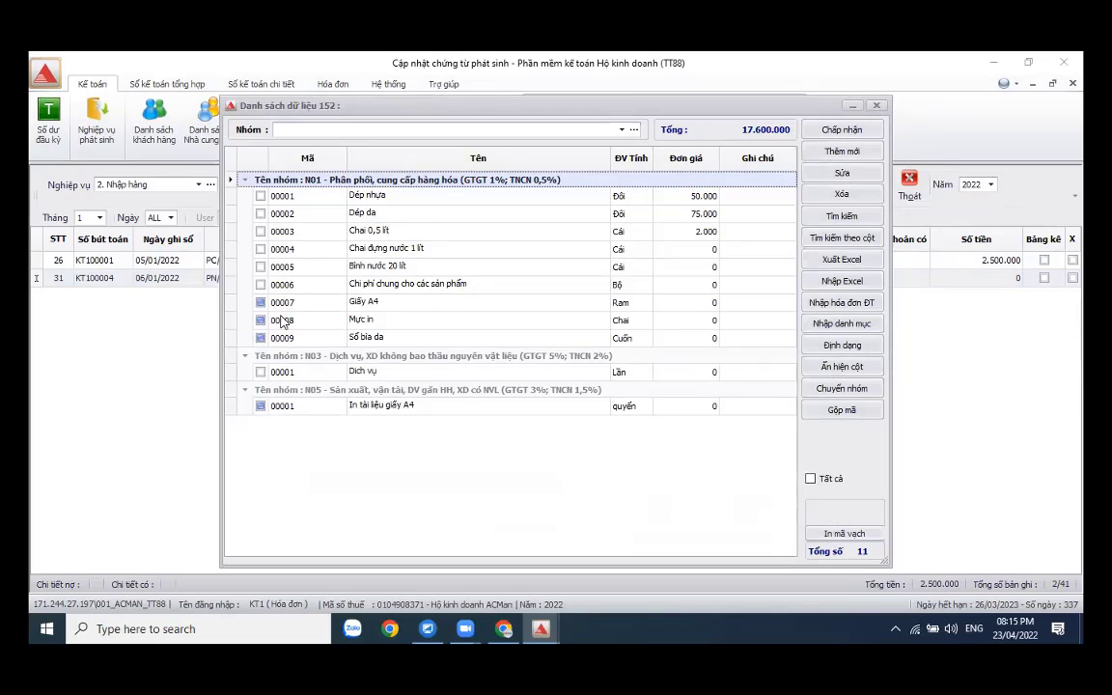
{"action": "left_click", "coordinate": [260, 302]}
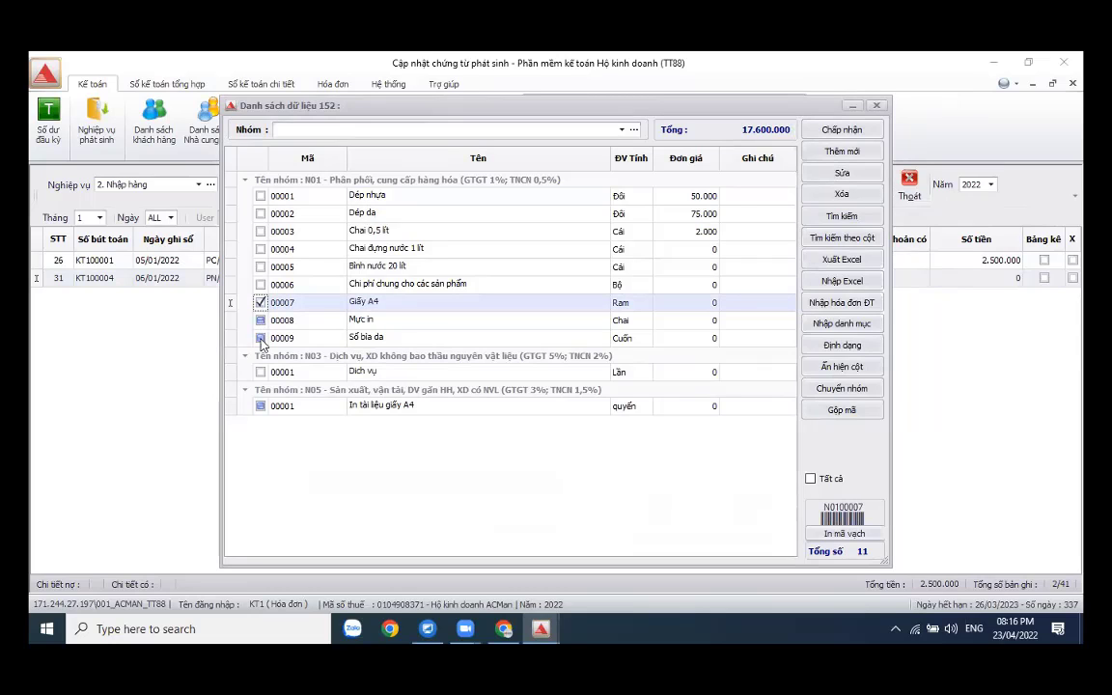
{"action": "left_click", "coordinate": [260, 338]}
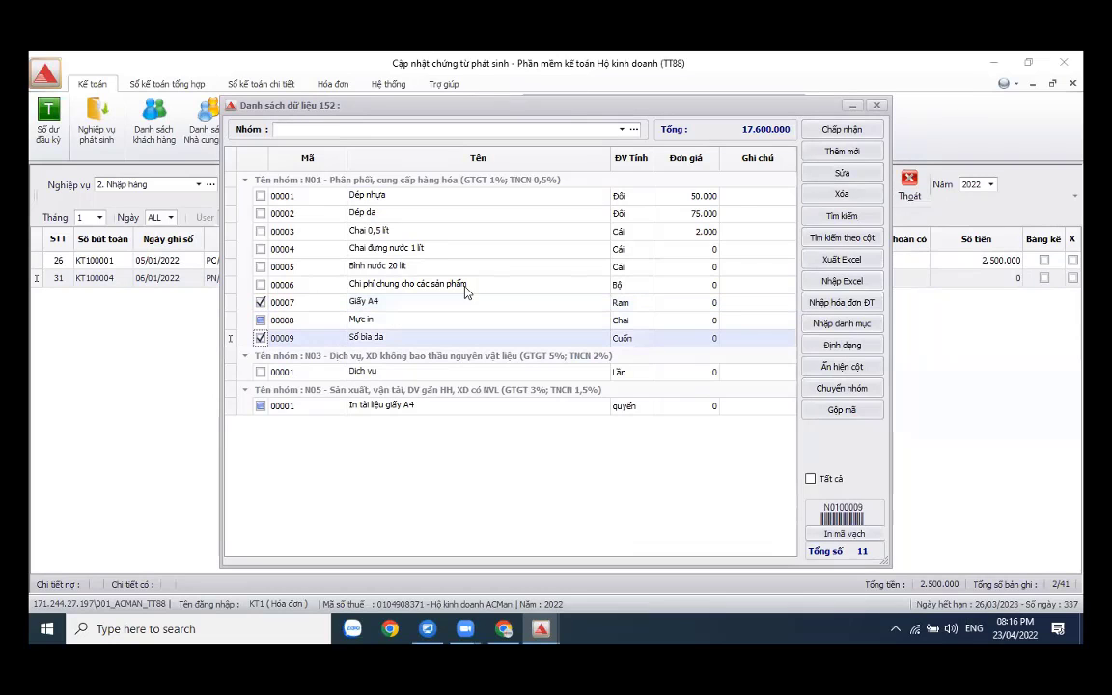
{"action": "left_click", "coordinate": [839, 131]}
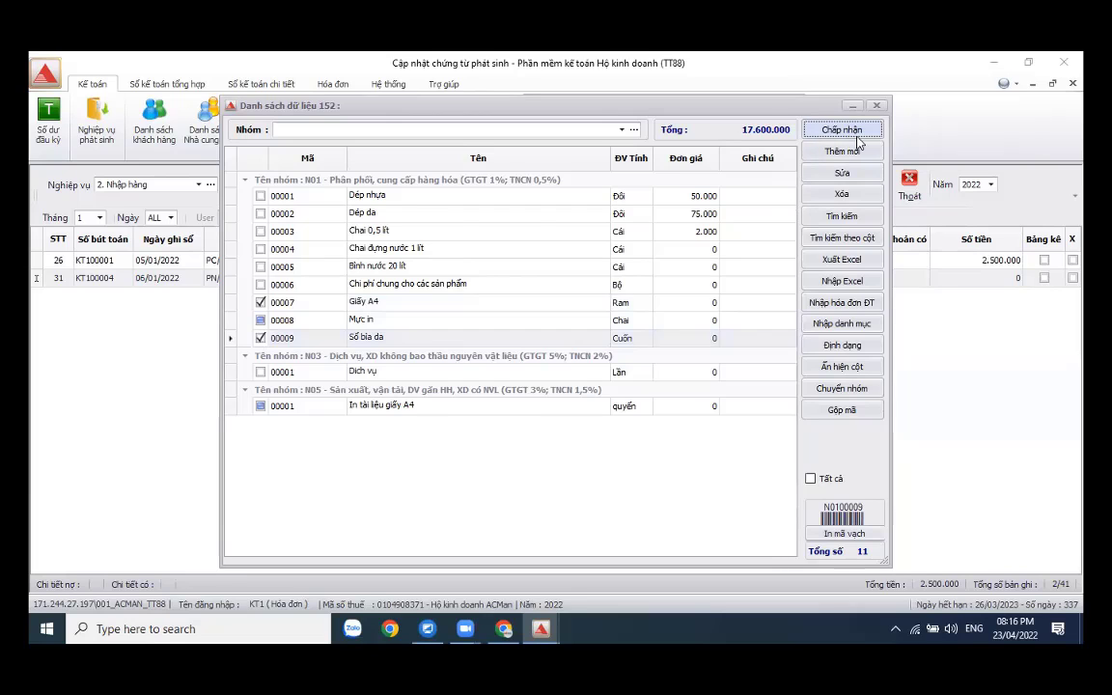
{"action": "left_click", "coordinate": [840, 129]}
- Enter quantities of 10 for Giấy A4 and 3 for Sổ bìa da
{"action": "left_click", "coordinate": [618, 303]}
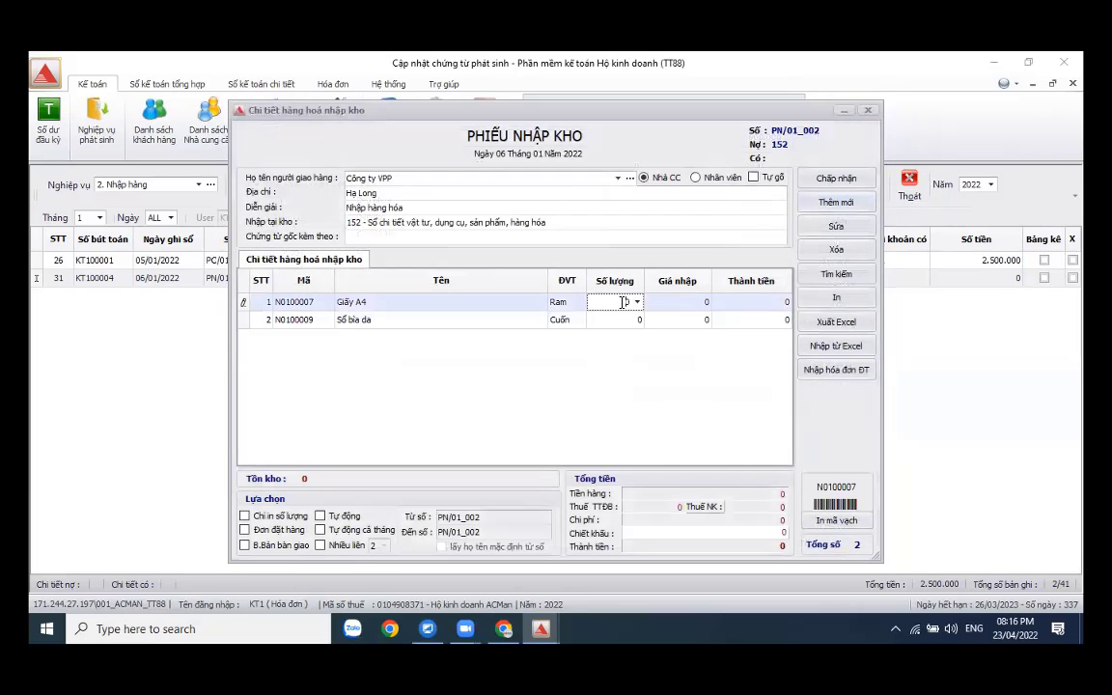
{"action": "type", "text": "10"}
{"action": "left_click", "coordinate": [628, 319]}
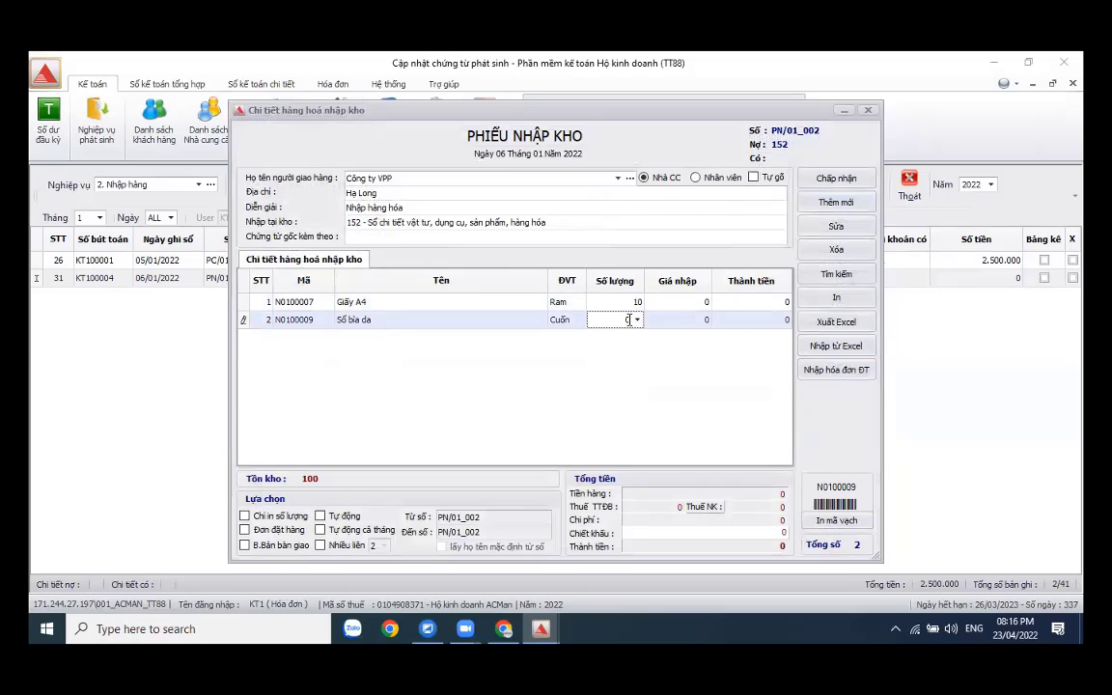
{"action": "type", "text": "3"}
{"action": "left_click", "coordinate": [665, 317]}
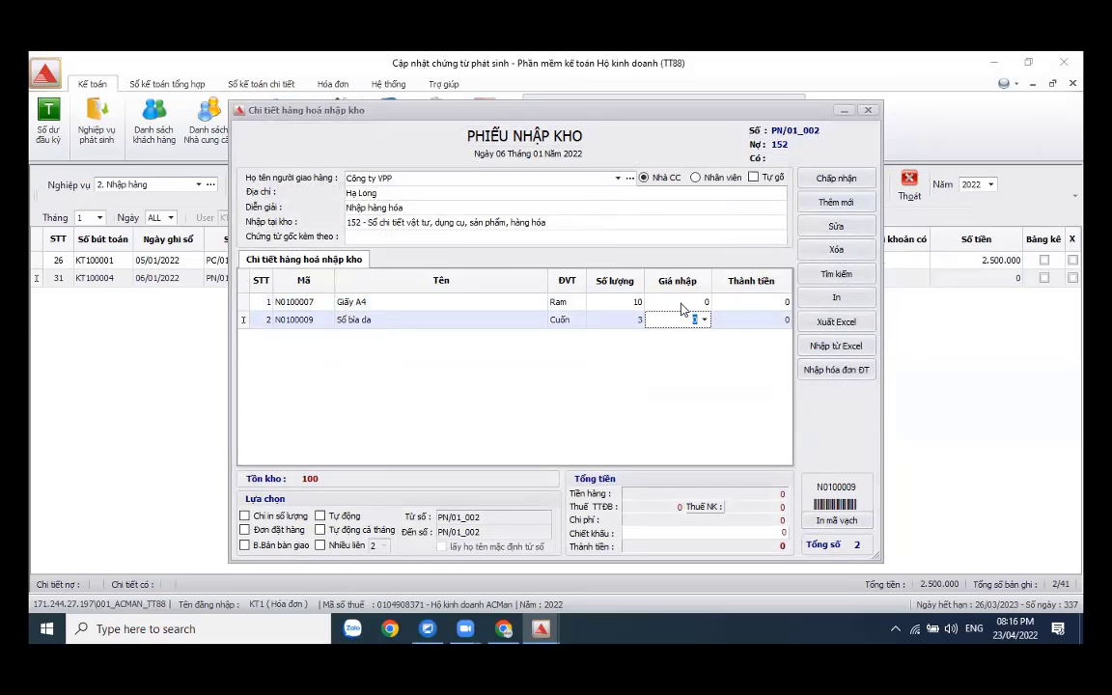
- Set unit prices of 55.000 for Giấy A4 and 20.000 for Sổ bìa da
{"action": "left_click", "coordinate": [683, 305]}
{"action": "type", "text": "5550"}
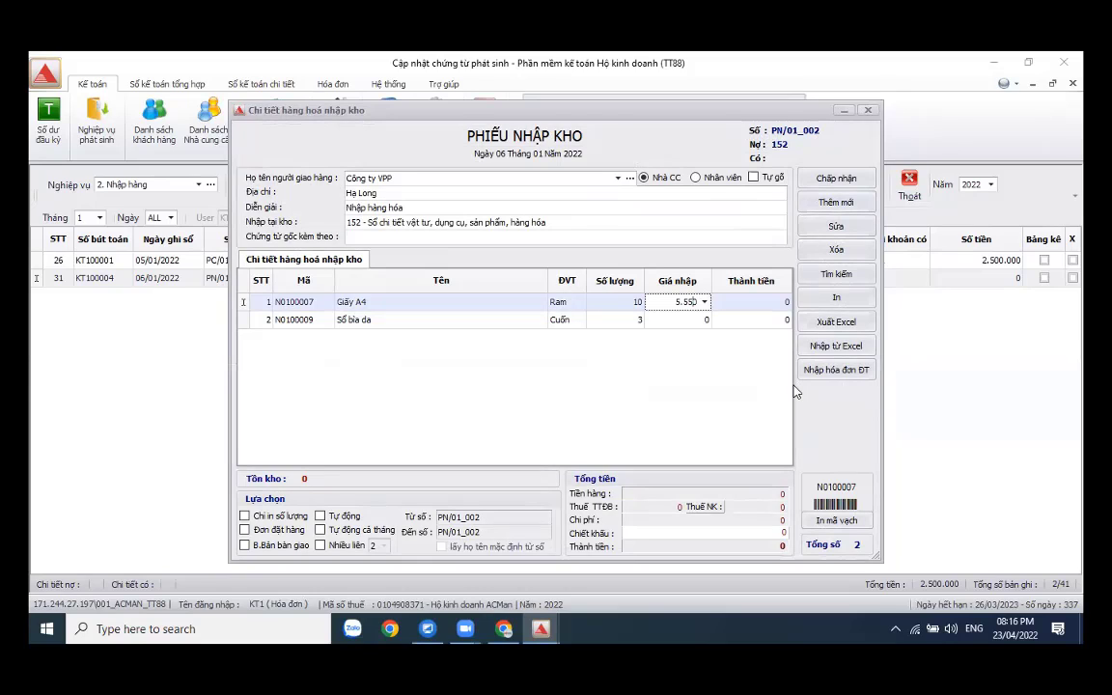
{"action": "type", "text": "5"}
{"action": "key", "text": "BackSpace"}
{"action": "key", "text": "BackSpace"}
{"action": "key", "text": "BackSpace"}
{"action": "key", "text": "BackSpace"}
{"action": "key", "text": "BackSpace"}
{"action": "type", "text": "55.000"}
{"action": "key", "text": "Tab"}
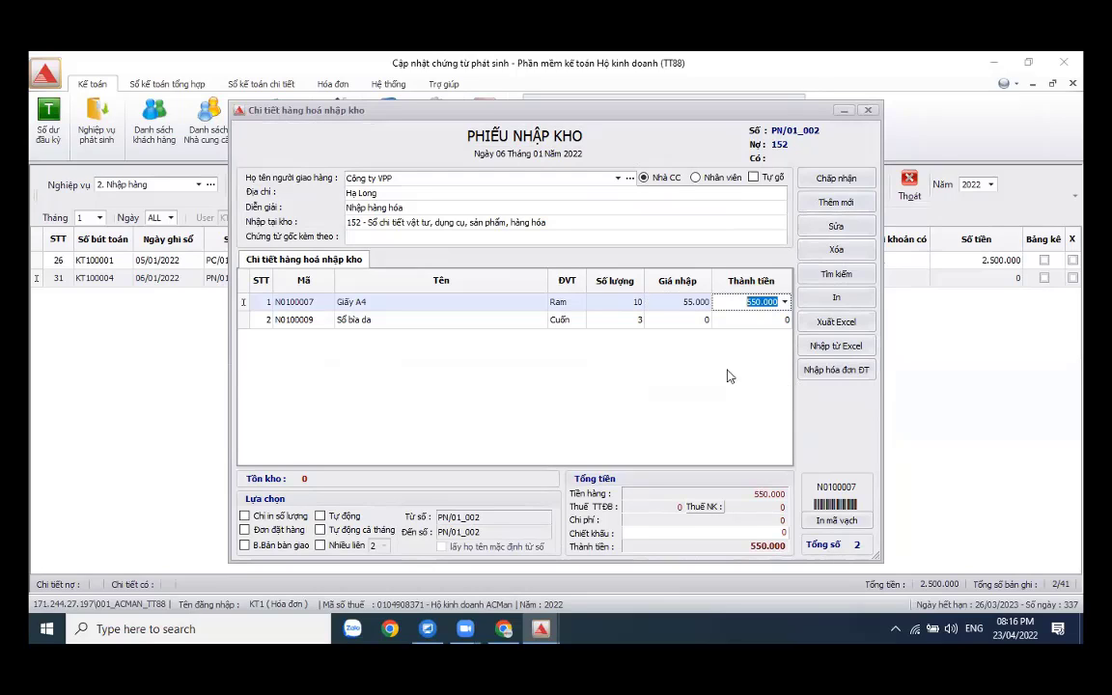
{"action": "left_click", "coordinate": [685, 321]}
{"action": "type", "text": "20.0"}
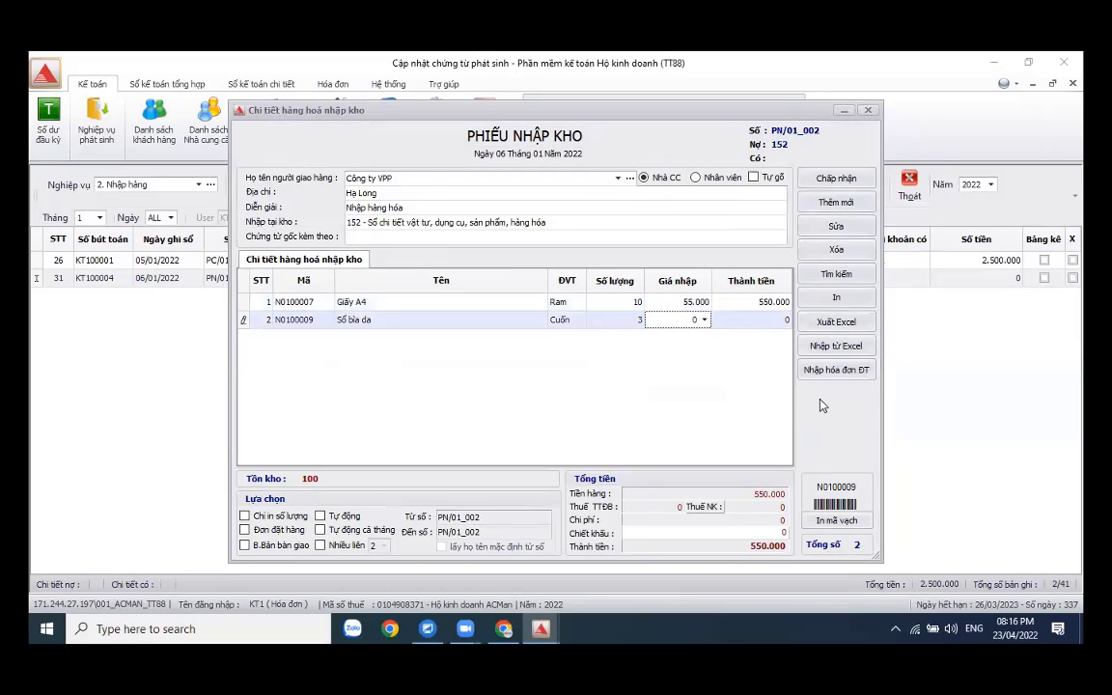
{"action": "type", "text": "00"}
{"action": "key", "text": "Tab"}
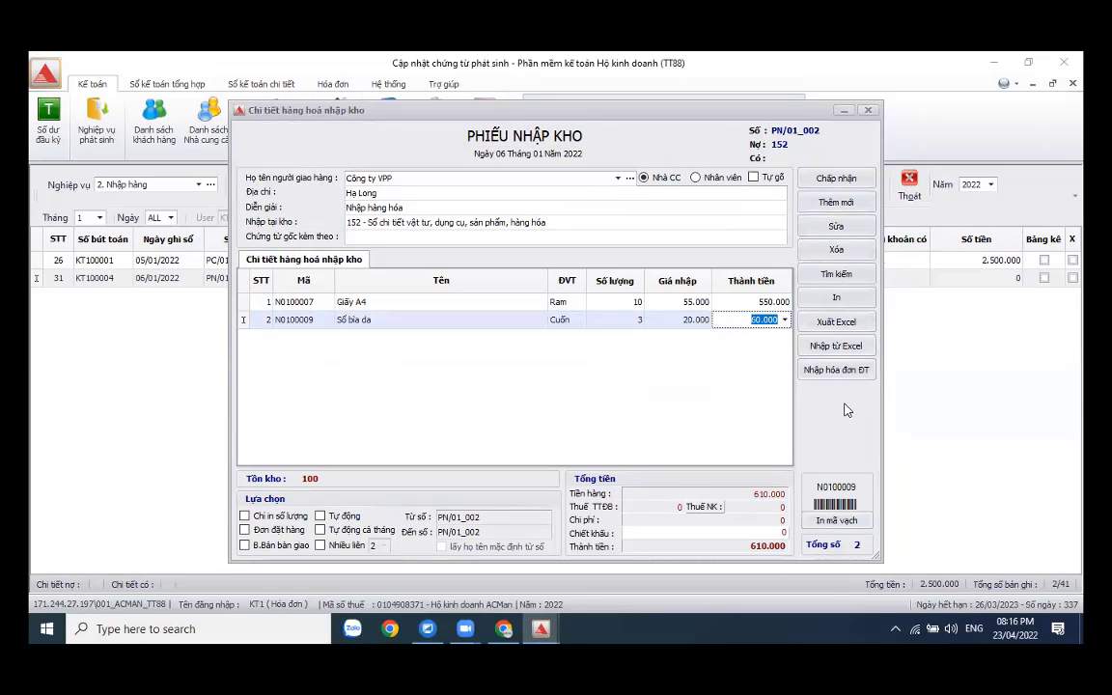
- Dismiss the Excel import settings and accept the 610.000 receipt into the entry
{"action": "left_click", "coordinate": [834, 355]}
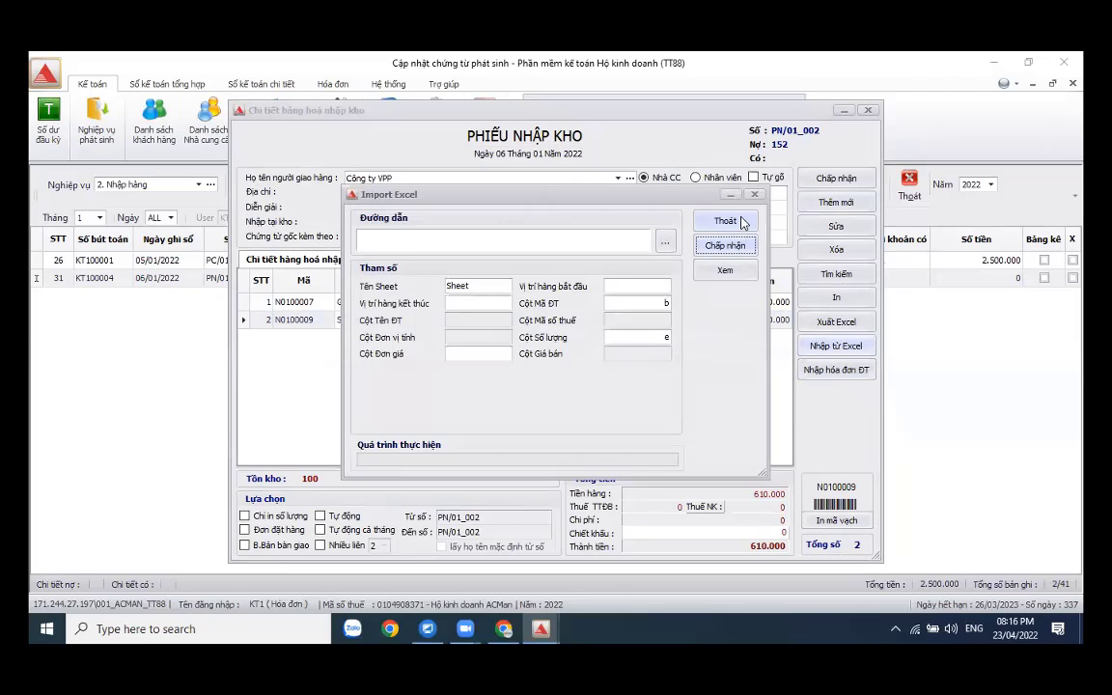
{"action": "left_click", "coordinate": [731, 221]}
{"action": "left_click", "coordinate": [862, 325]}
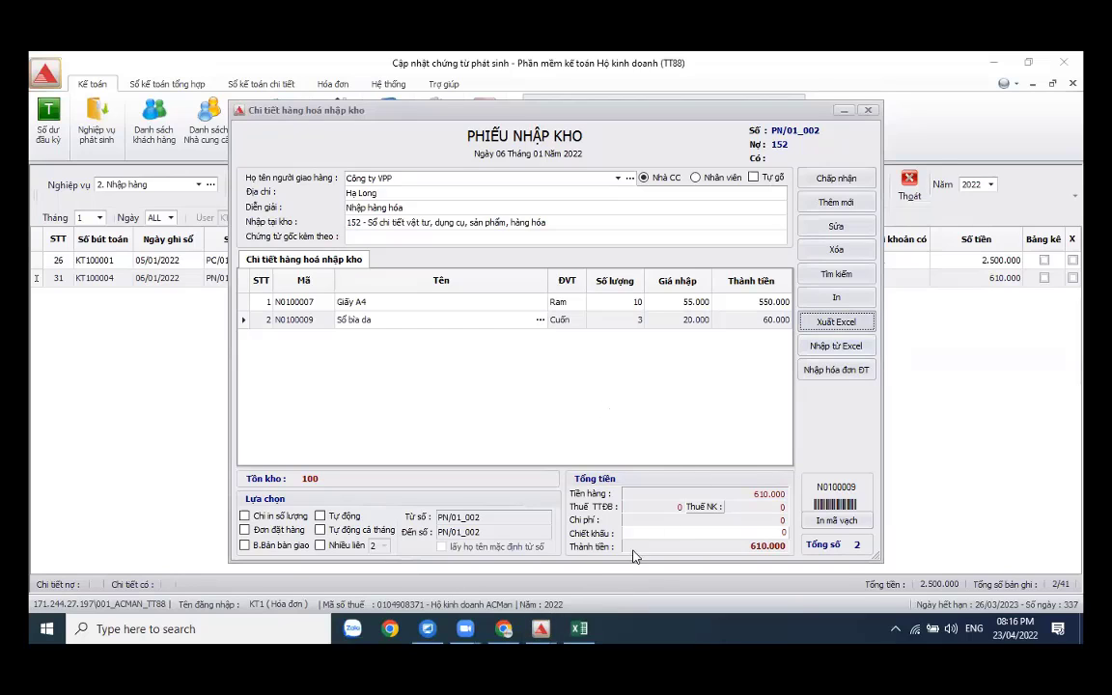
{"action": "left_click", "coordinate": [840, 179]}
{"action": "left_click", "coordinate": [900, 280]}
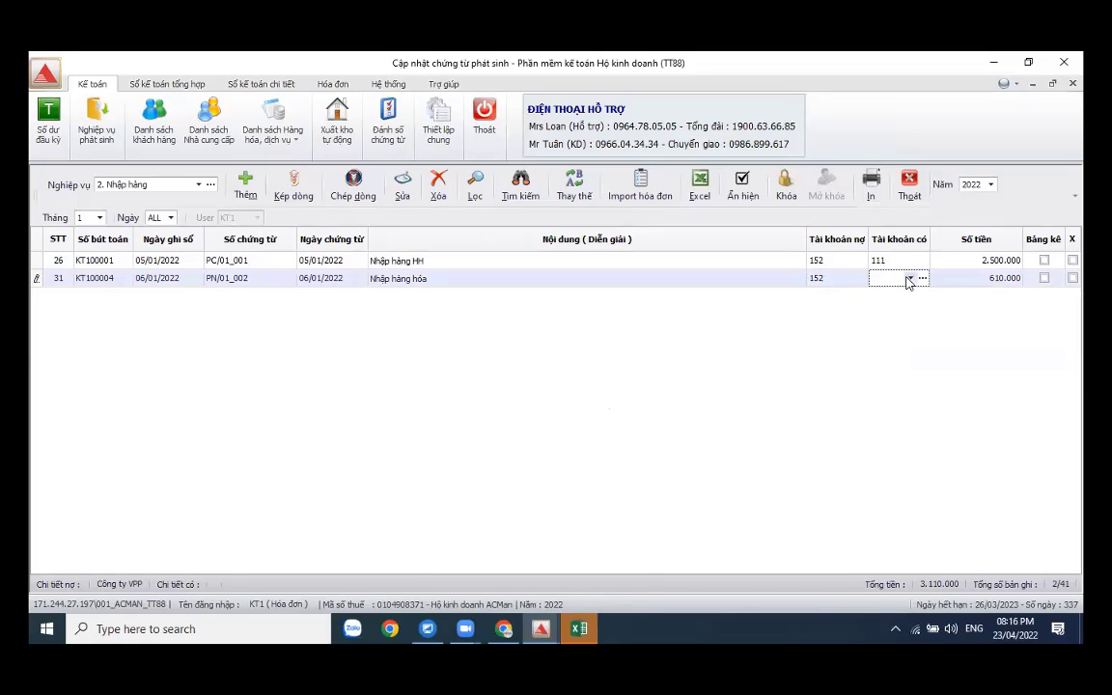
- Set entry PN/01_002's credit account to cash account 111
{"action": "left_click", "coordinate": [909, 279]}
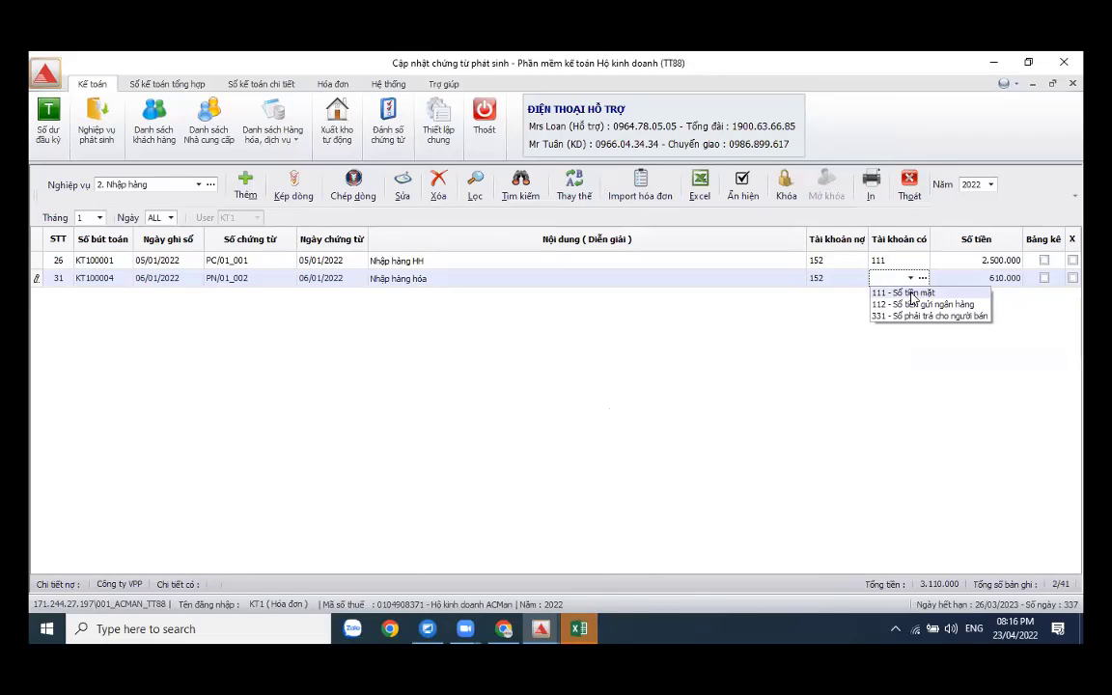
{"action": "left_click", "coordinate": [911, 293]}
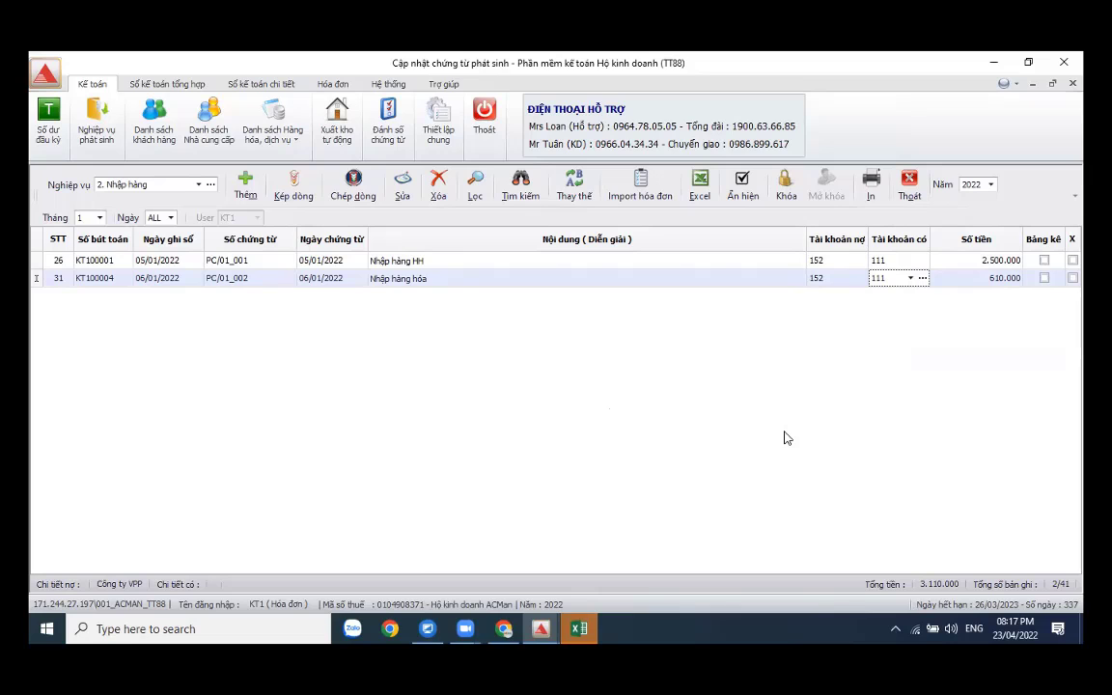
- Review the exported PN/01_002 receipt workbook totalling 610.000 in Excel, then close it
{"action": "left_click", "coordinate": [582, 629]}
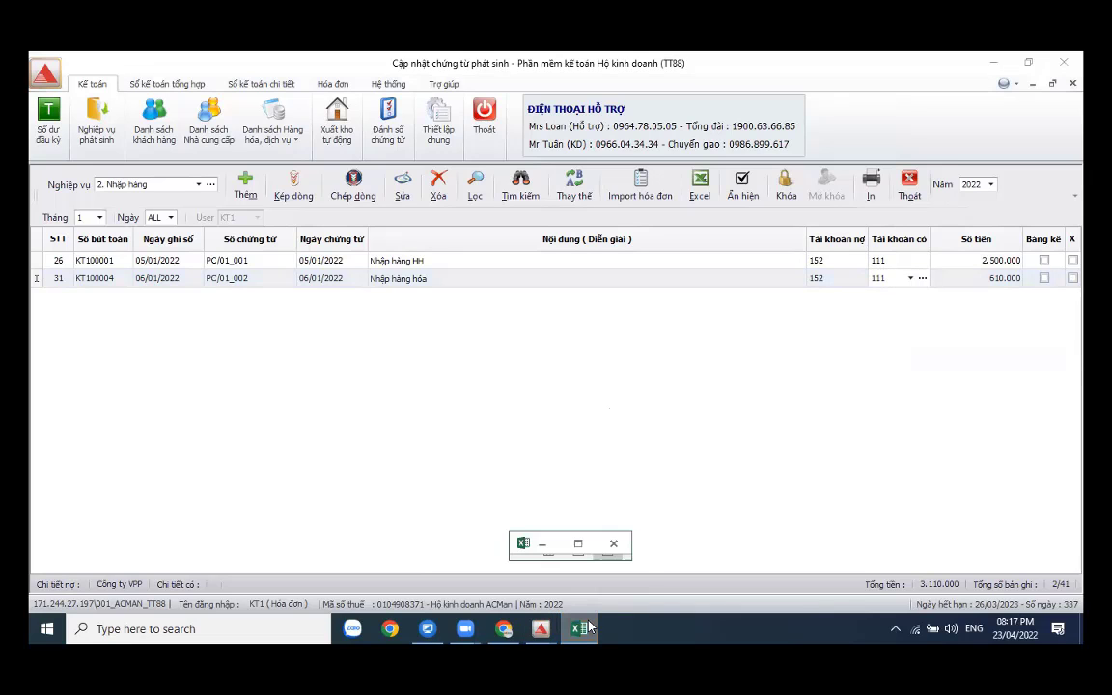
{"action": "left_click", "coordinate": [582, 547]}
{"action": "scroll", "coordinate": [509, 378], "scroll_direction": "down", "scroll_amount": 3}
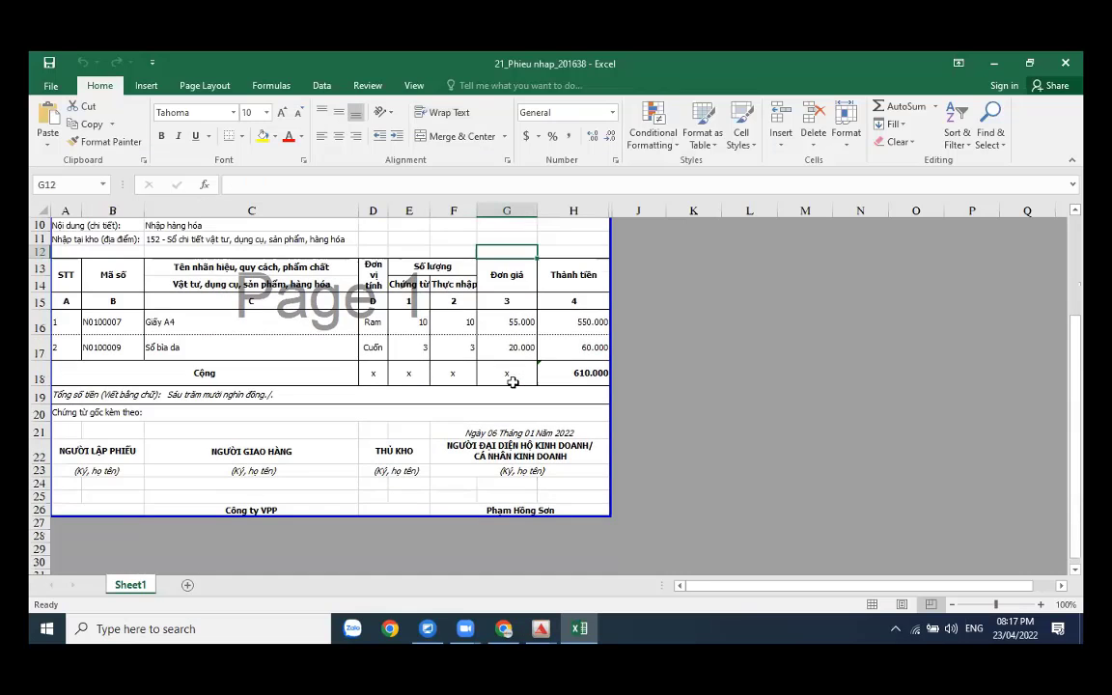
{"action": "scroll", "coordinate": [512, 383], "scroll_direction": "up", "scroll_amount": 2}
{"action": "scroll", "coordinate": [513, 382], "scroll_direction": "up", "scroll_amount": 1}
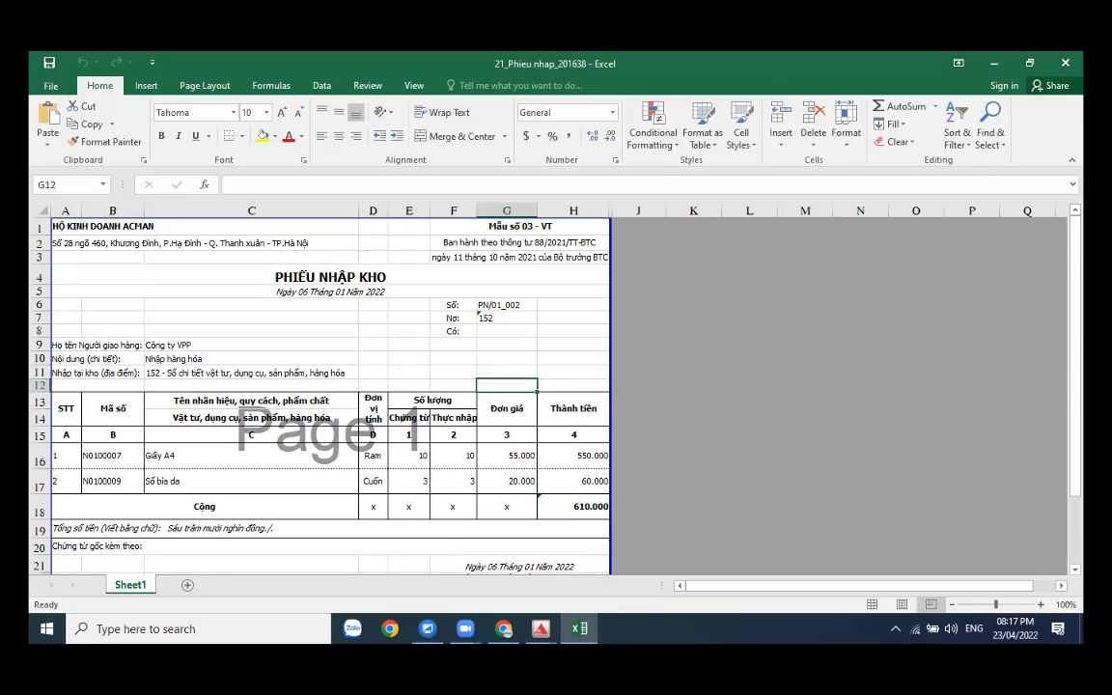
{"action": "key", "text": "alt+F4"}
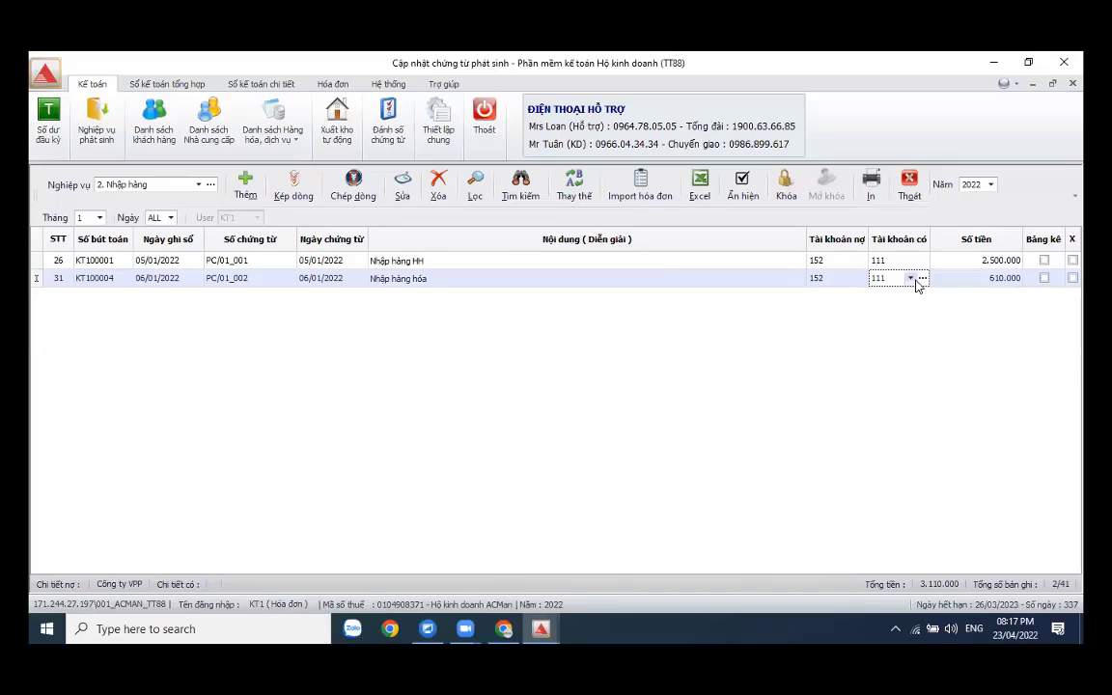
{"action": "left_click", "coordinate": [916, 280]}
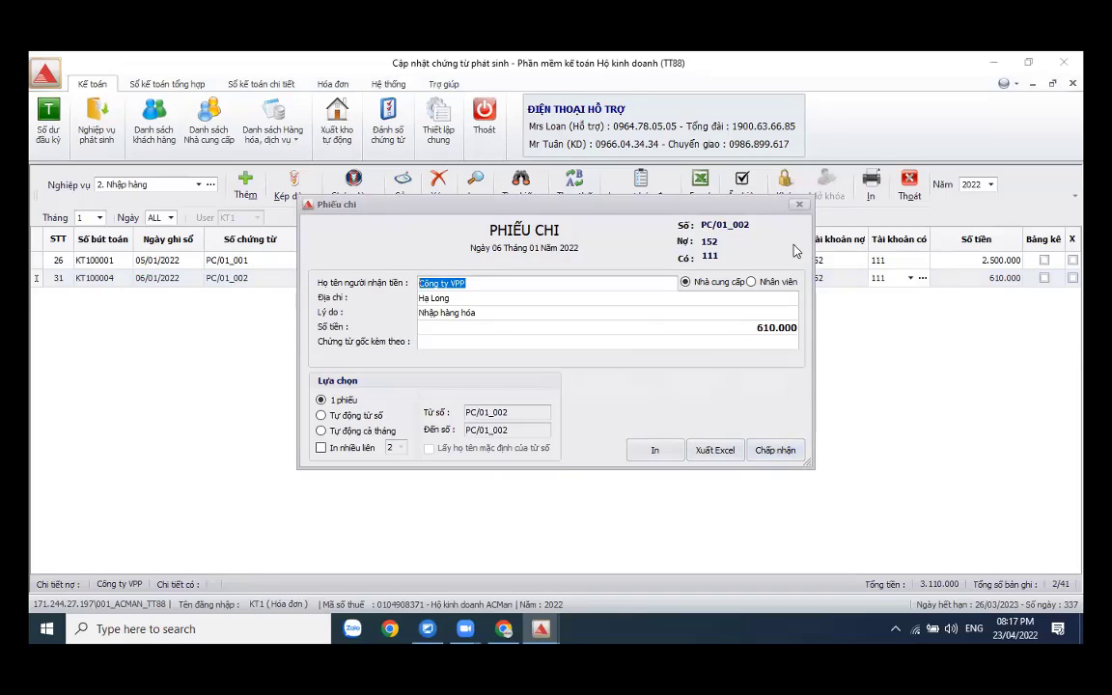
{"action": "left_click", "coordinate": [800, 207]}
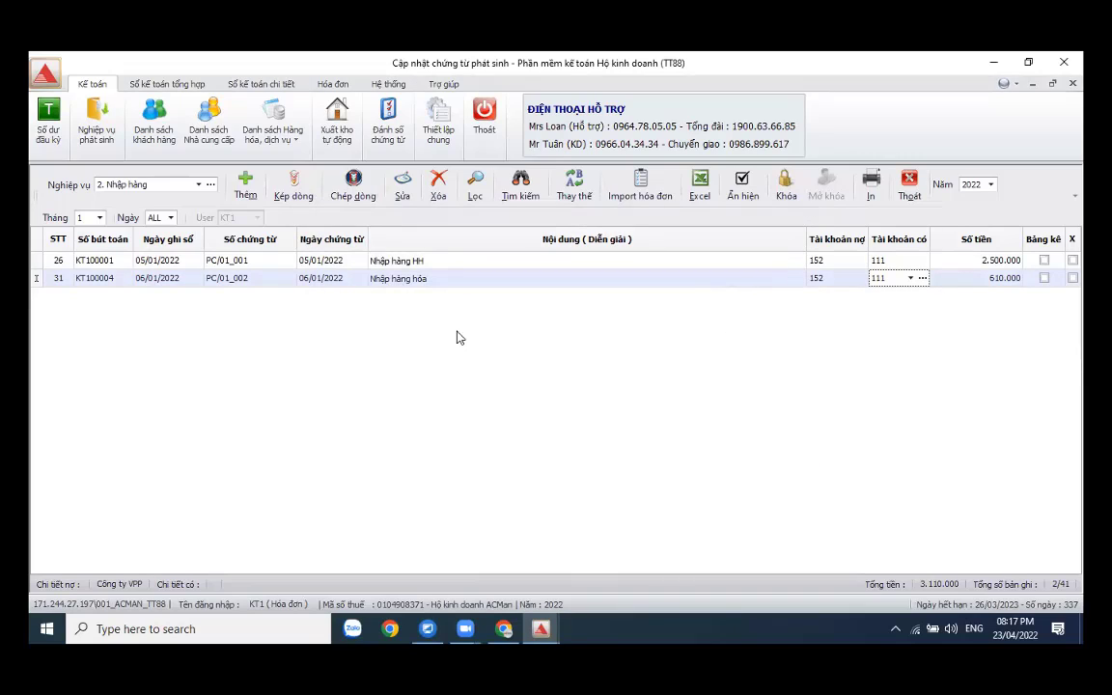
- Under Doanh thu, add a 06/01/2022 entry 'Doanh thu bán hàng' debiting cash account 111
{"action": "left_click", "coordinate": [196, 185]}
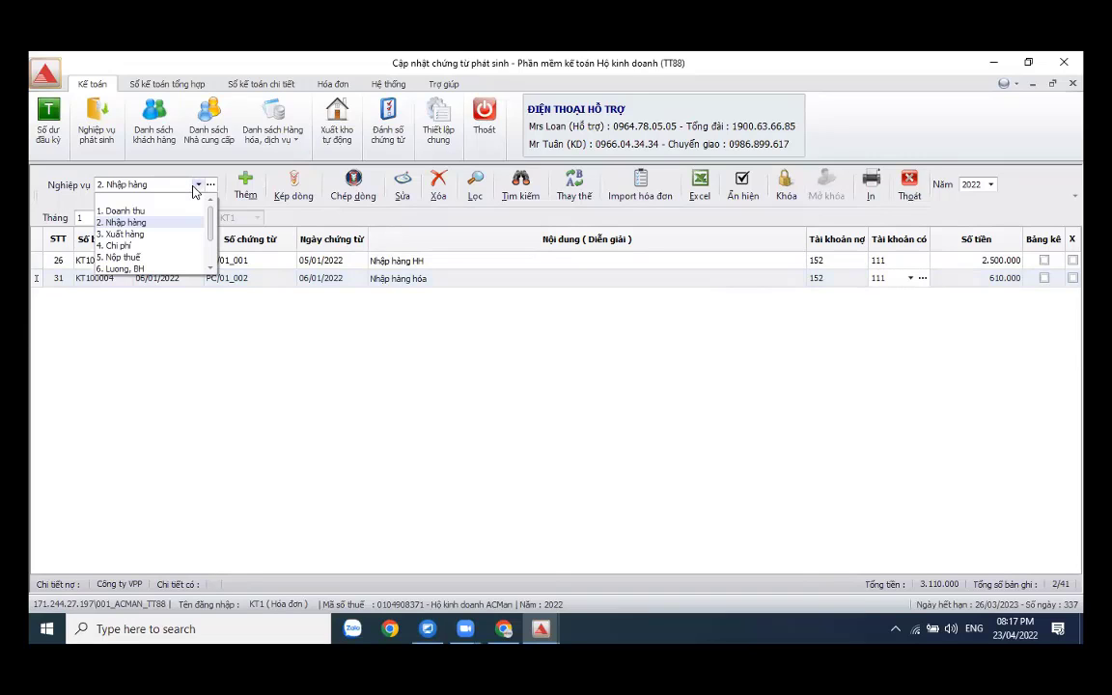
{"action": "left_click", "coordinate": [153, 211]}
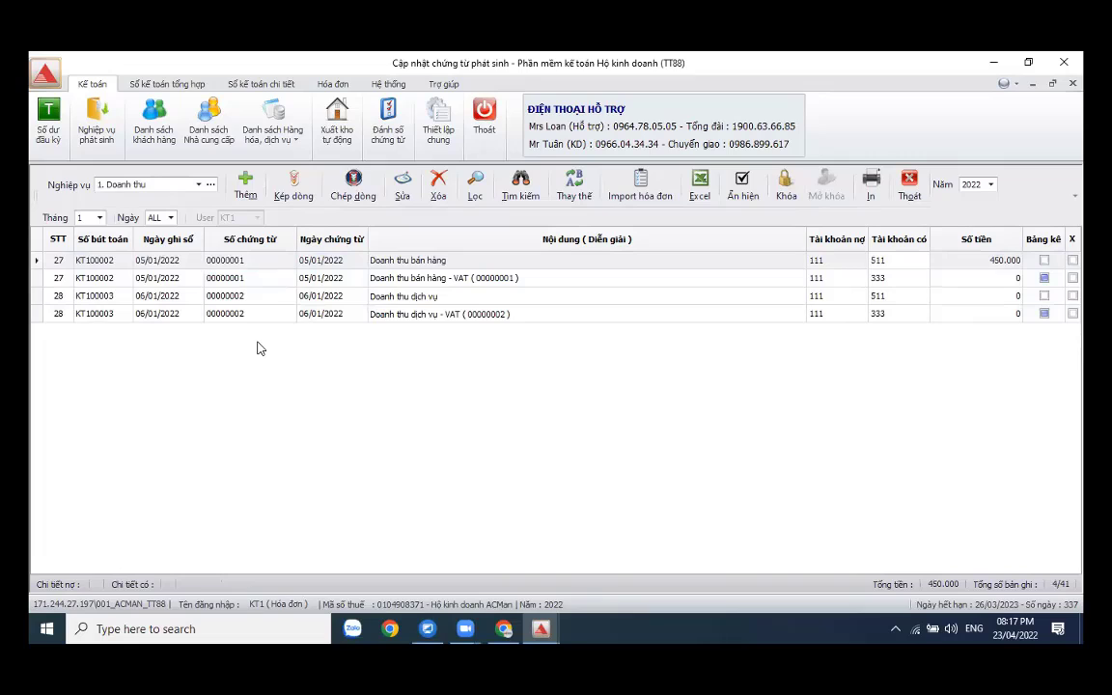
{"action": "left_click", "coordinate": [245, 188]}
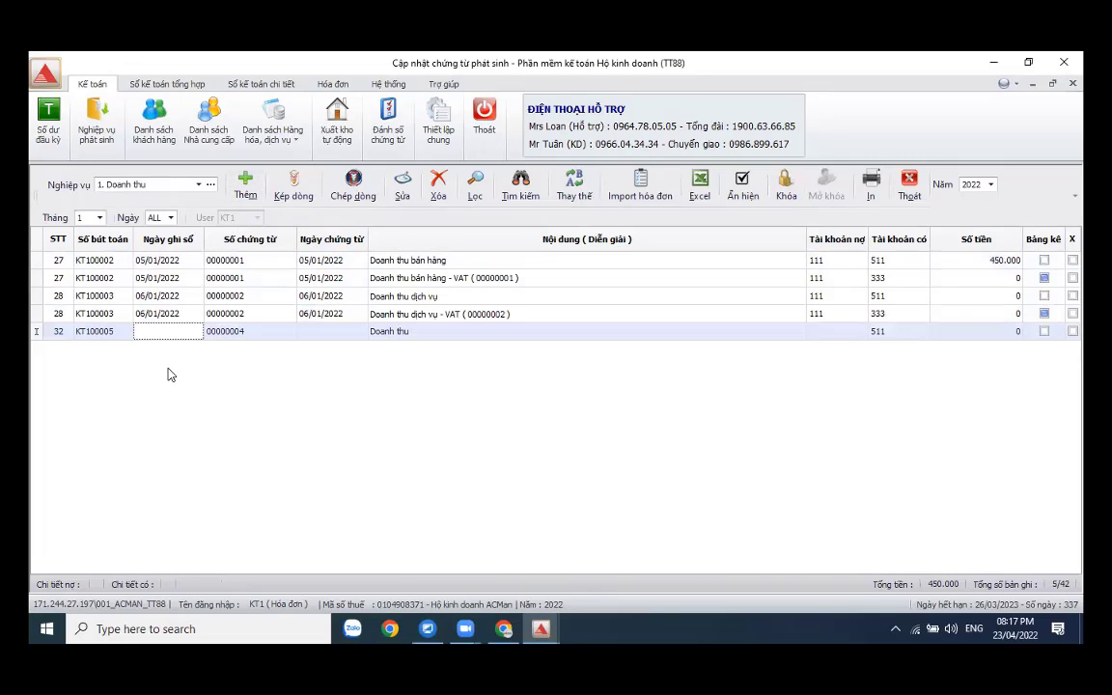
{"action": "type", "text": "6/01/2022"}
{"action": "key", "text": "Return"}
{"action": "key", "text": "Return"}
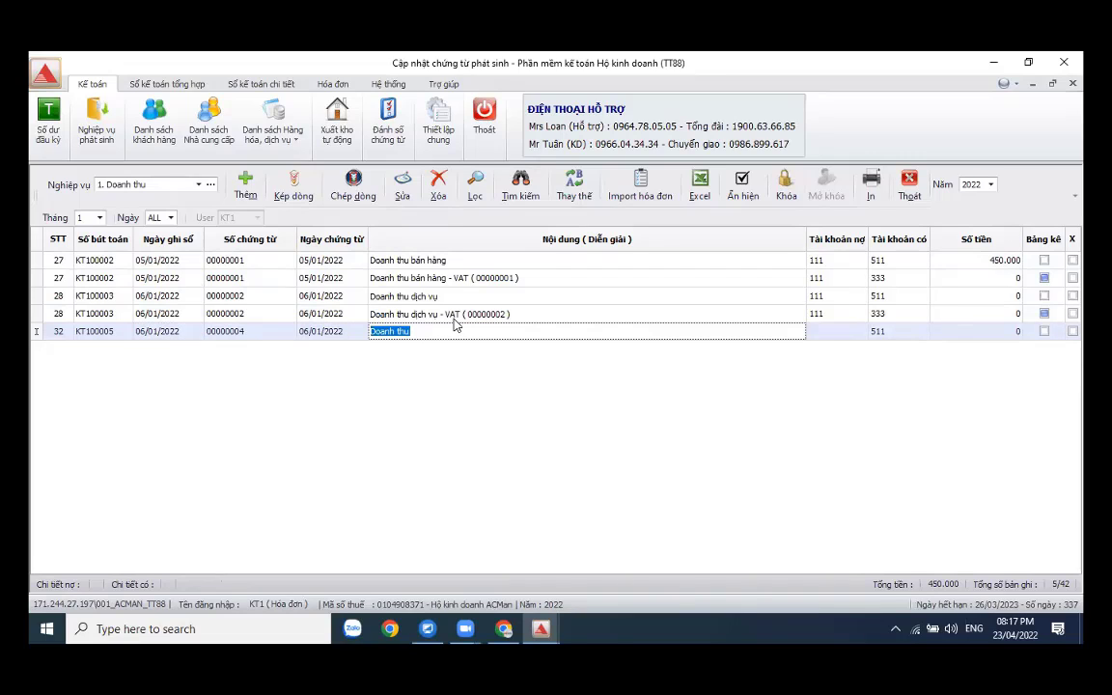
{"action": "key", "text": "End"}
{"action": "type", "text": "bán hàng"}
{"action": "key", "text": "Return"}
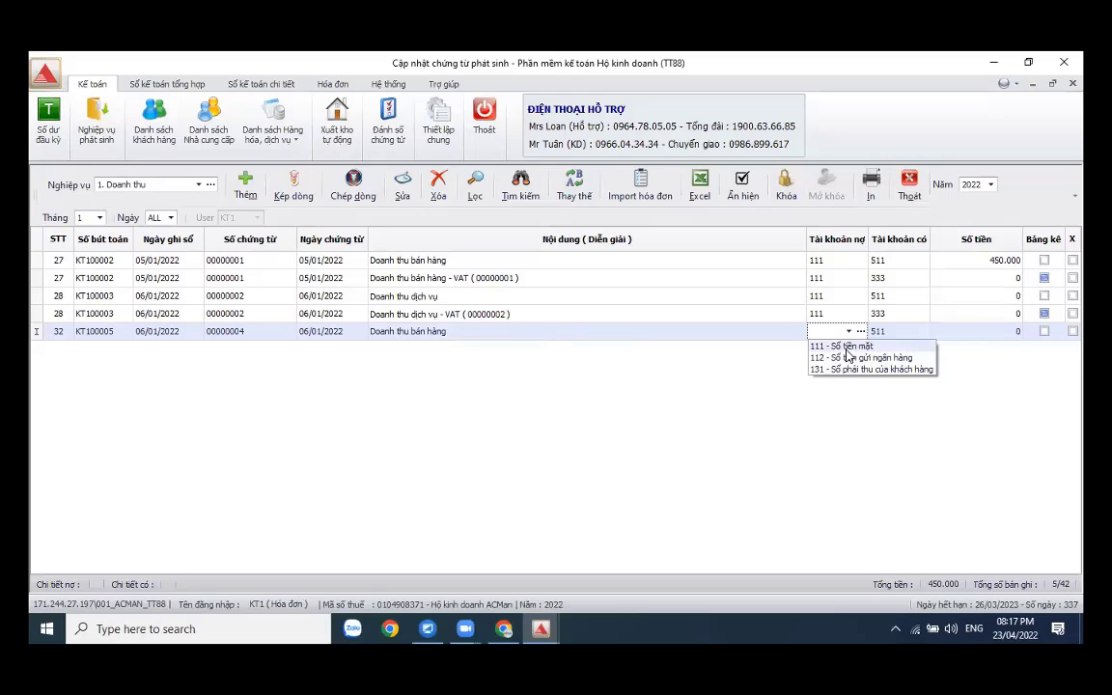
{"action": "left_click", "coordinate": [846, 347]}
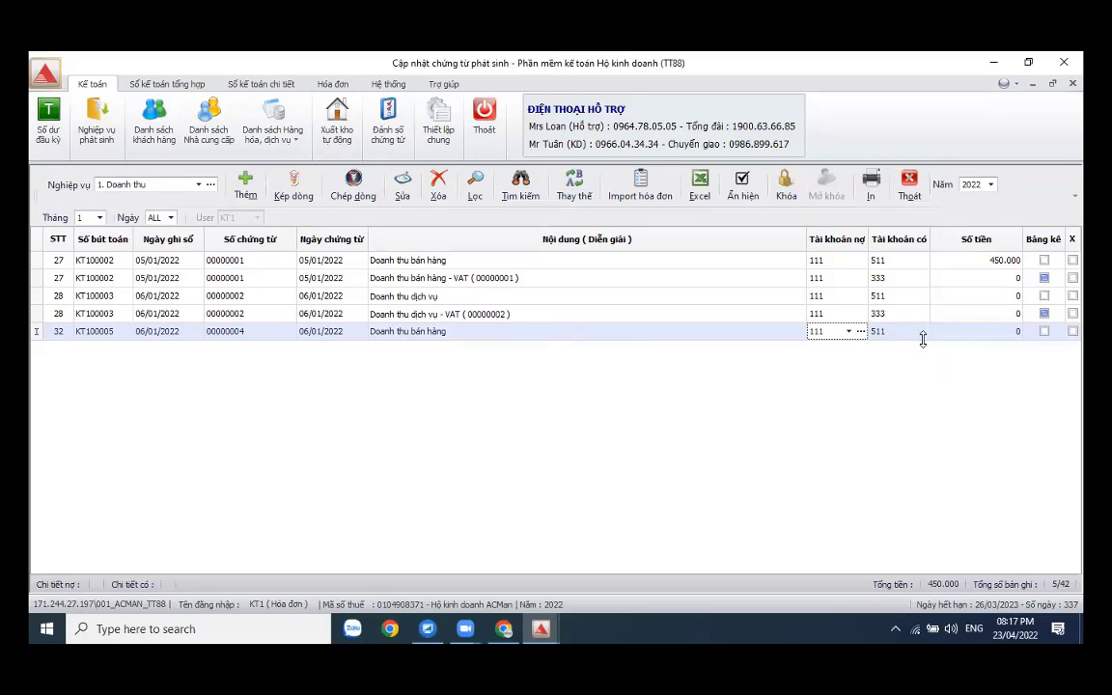
{"action": "key", "text": "Return"}
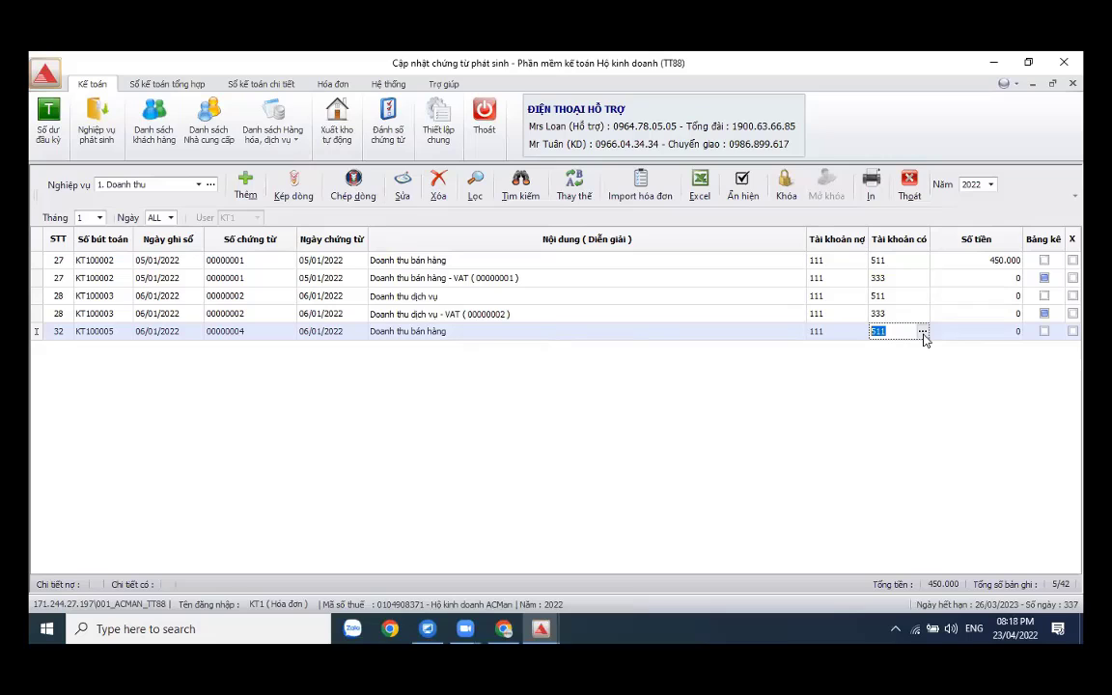
- Start the sales invoice with customer Công ty CP Thương Mại Đông Á
{"action": "left_click", "coordinate": [922, 333]}
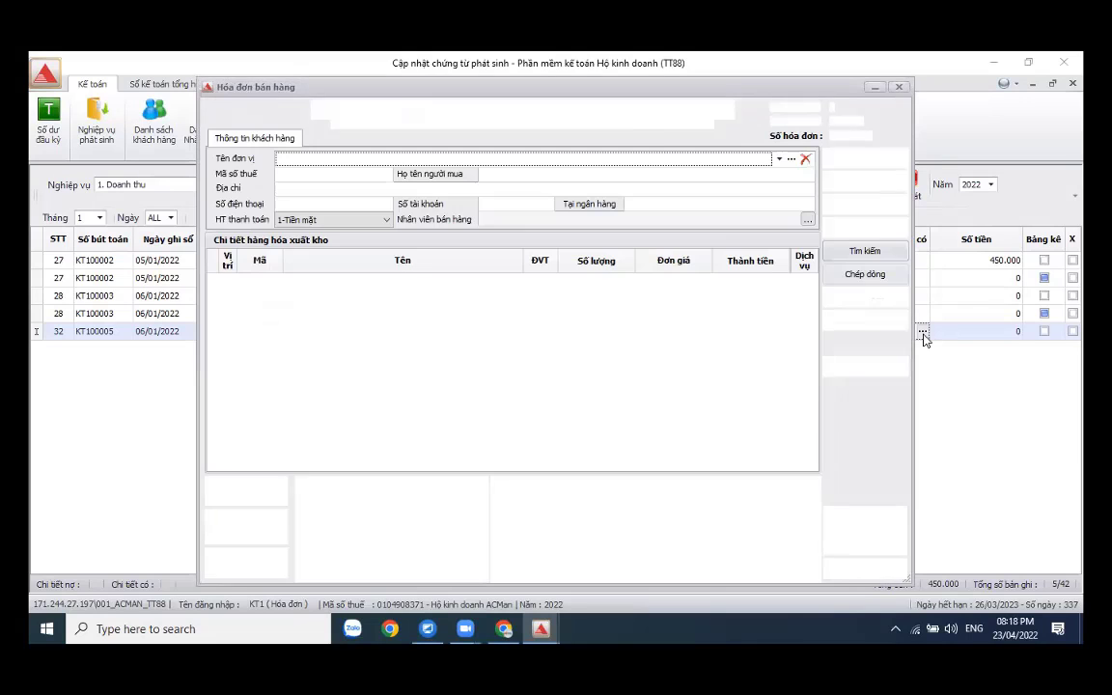
{"action": "left_click", "coordinate": [791, 158]}
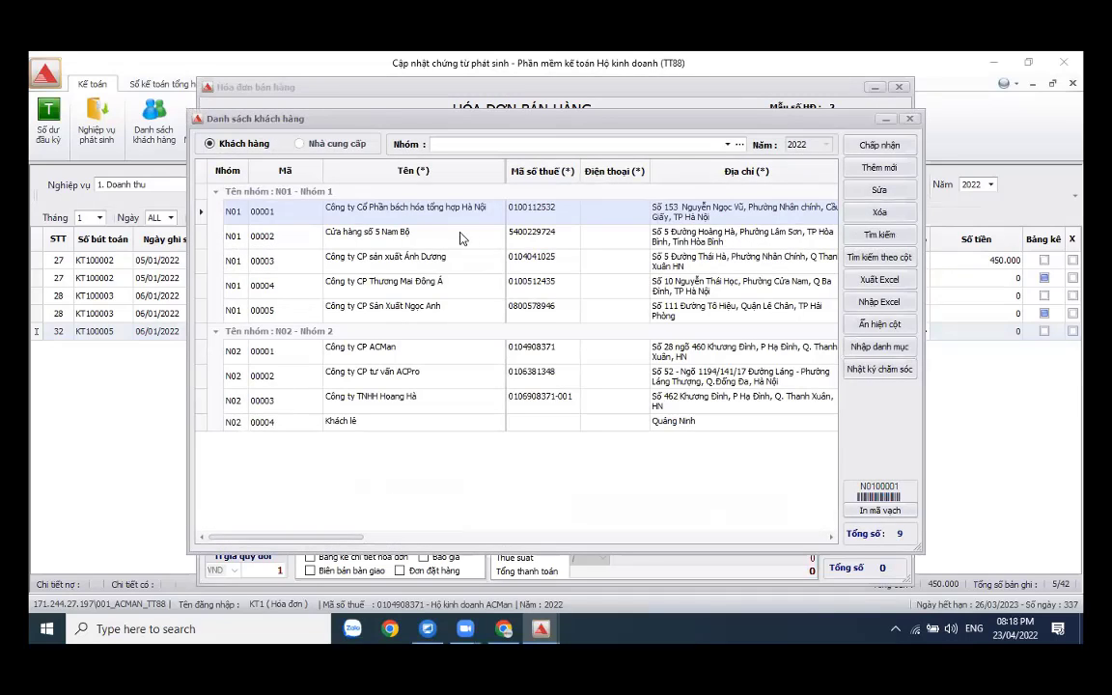
{"action": "left_click", "coordinate": [450, 285]}
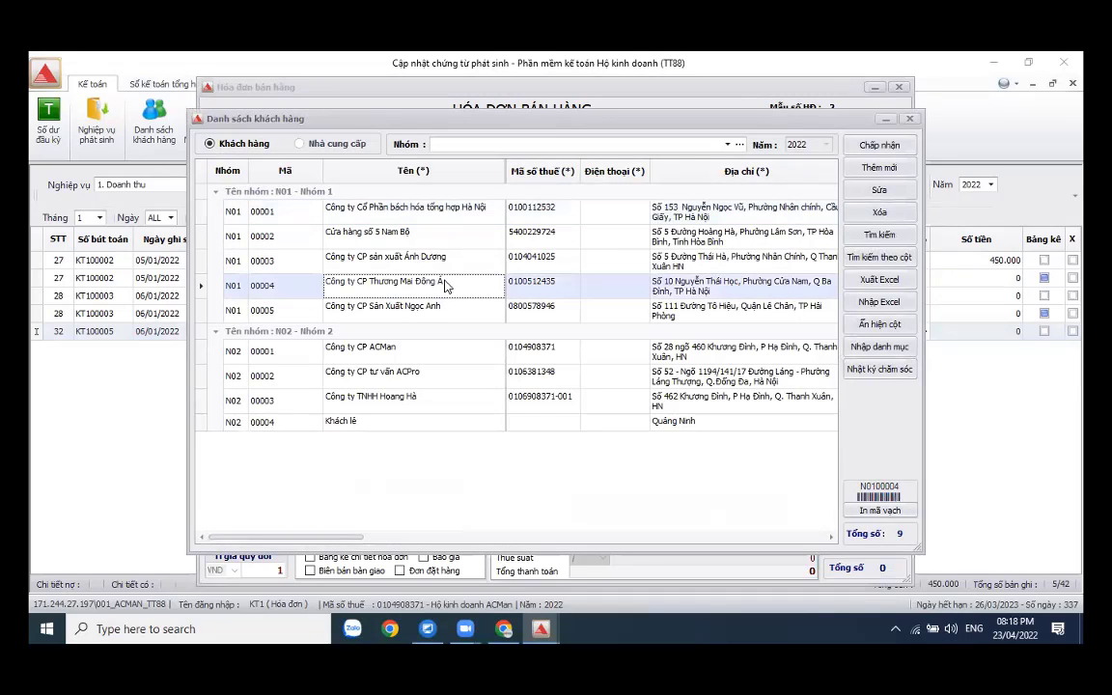
{"action": "left_click", "coordinate": [876, 145]}
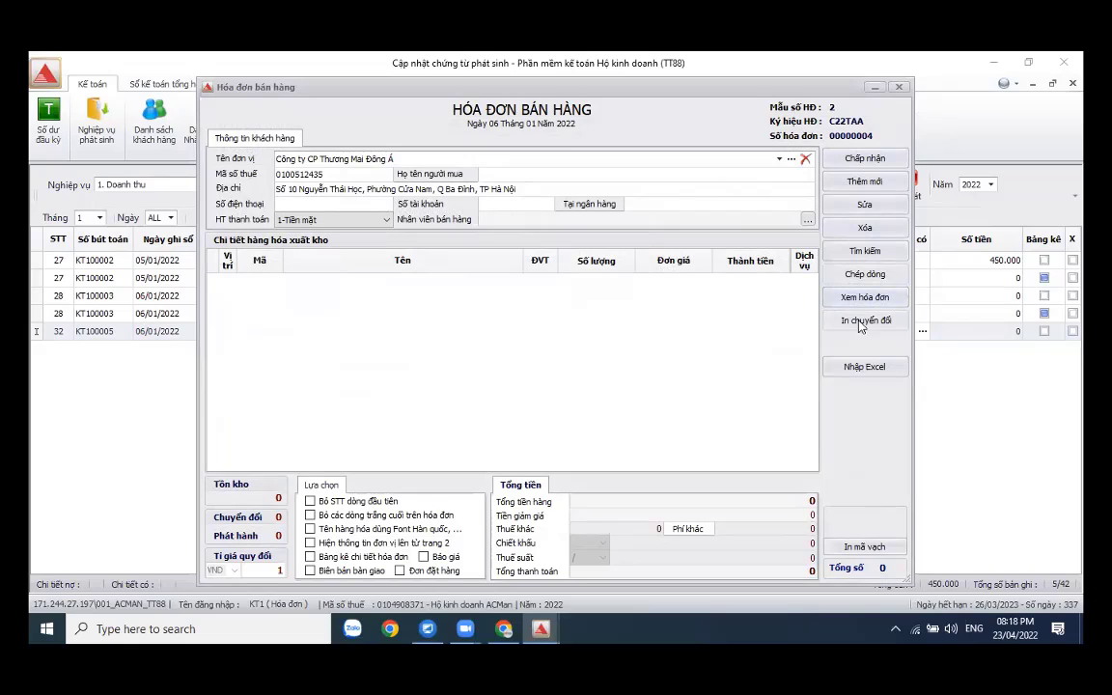
{"action": "left_click", "coordinate": [863, 182]}
- Add Giấy A4 and Sổ bìa da as invoice lines
{"action": "double_click", "coordinate": [556, 331]}
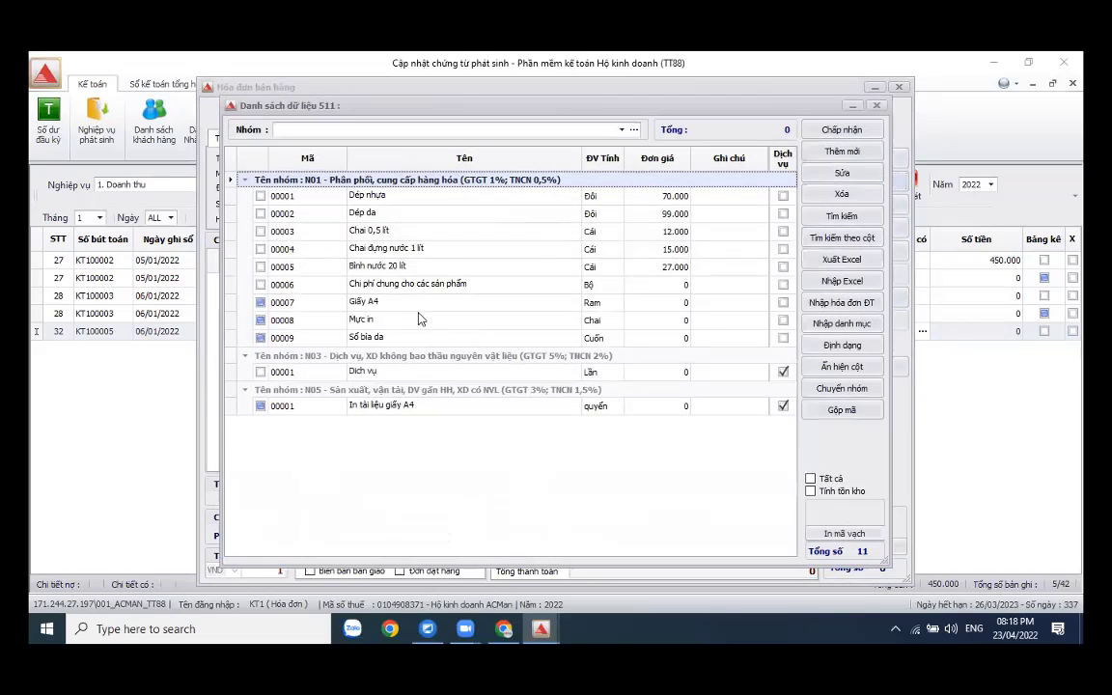
{"action": "left_click", "coordinate": [261, 302]}
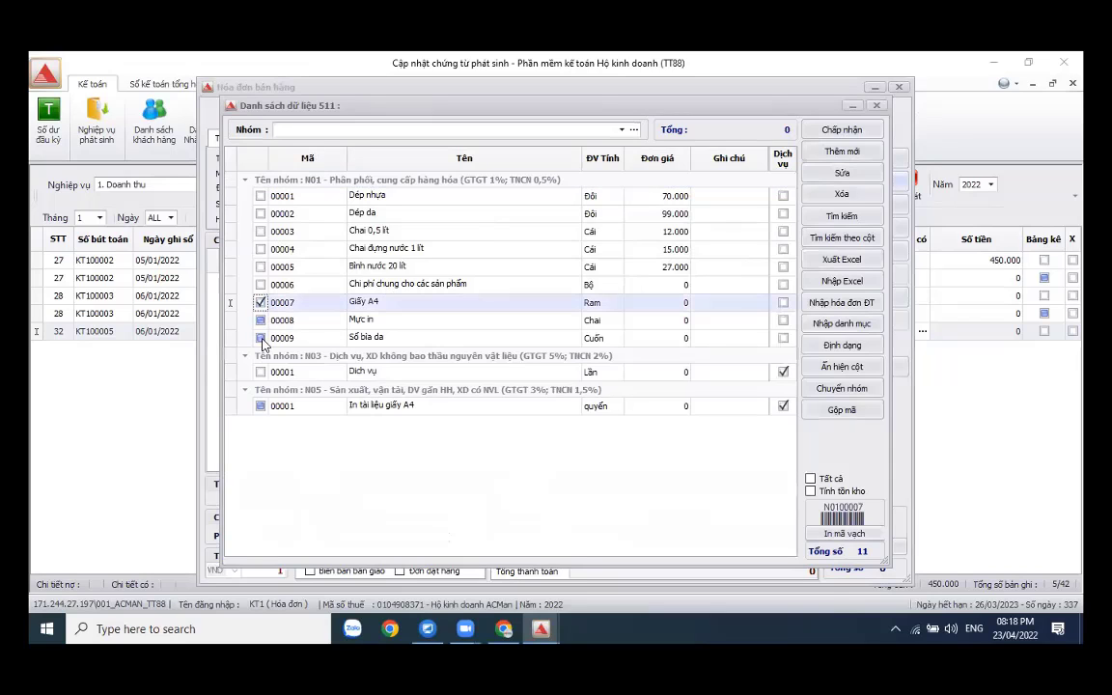
{"action": "left_click", "coordinate": [261, 338]}
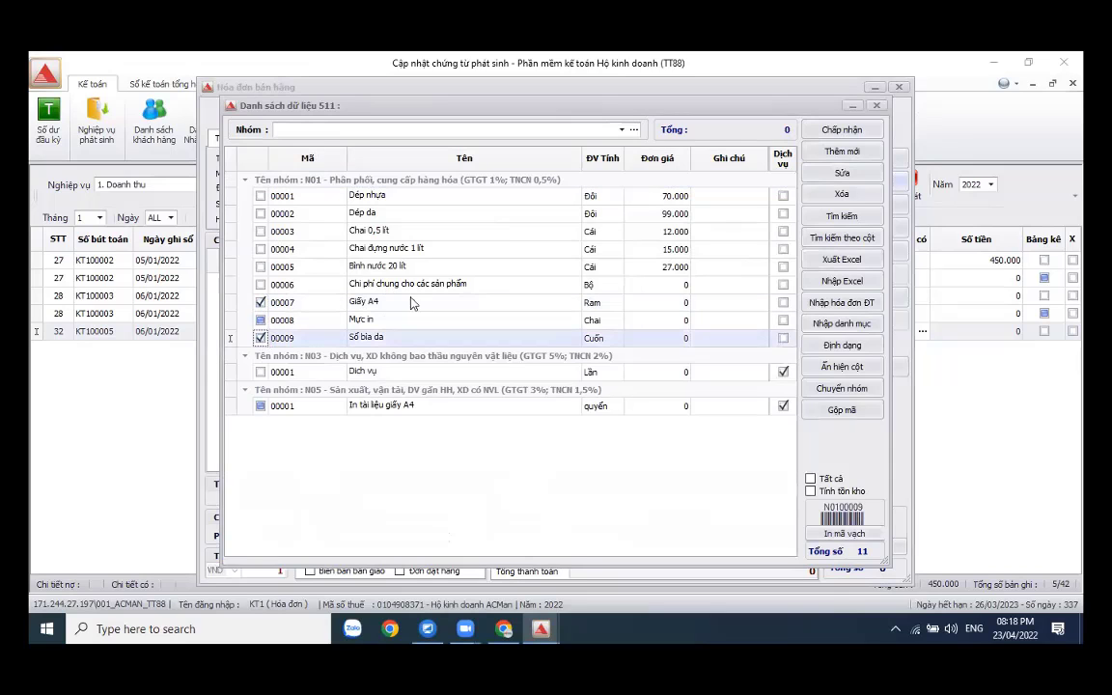
{"action": "left_click", "coordinate": [841, 129]}
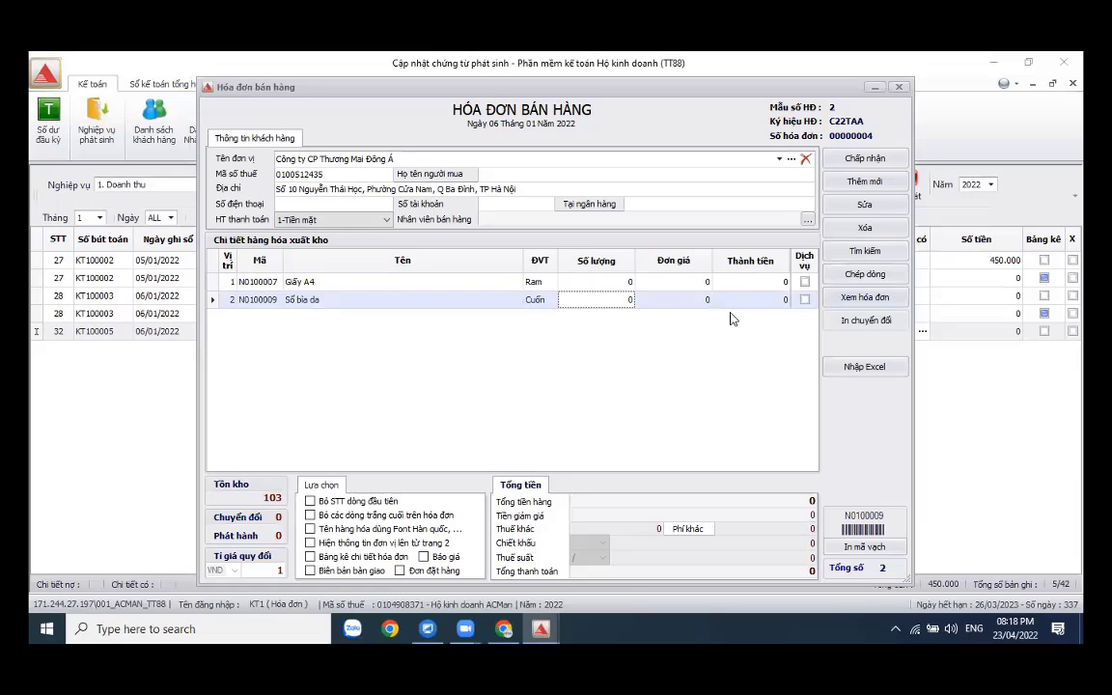
- Invoice 10 Giấy A4 at 65.000 and 20 Sổ bìa da at 30.000, posting 1.250.000
{"action": "left_click", "coordinate": [603, 283]}
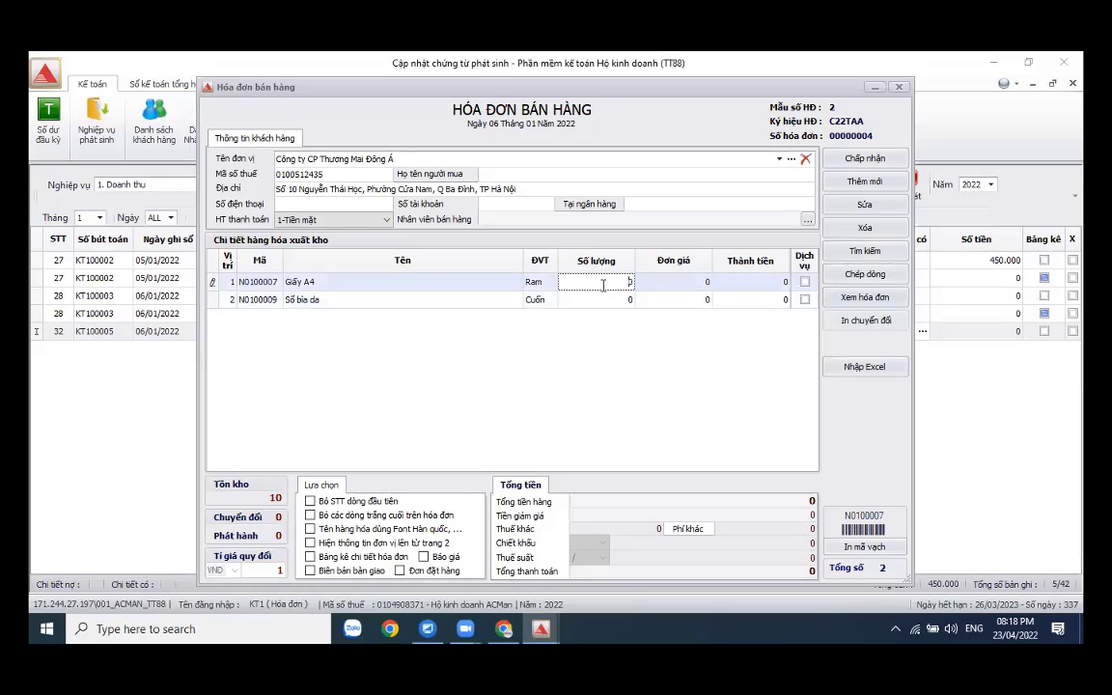
{"action": "double_click", "coordinate": [603, 285]}
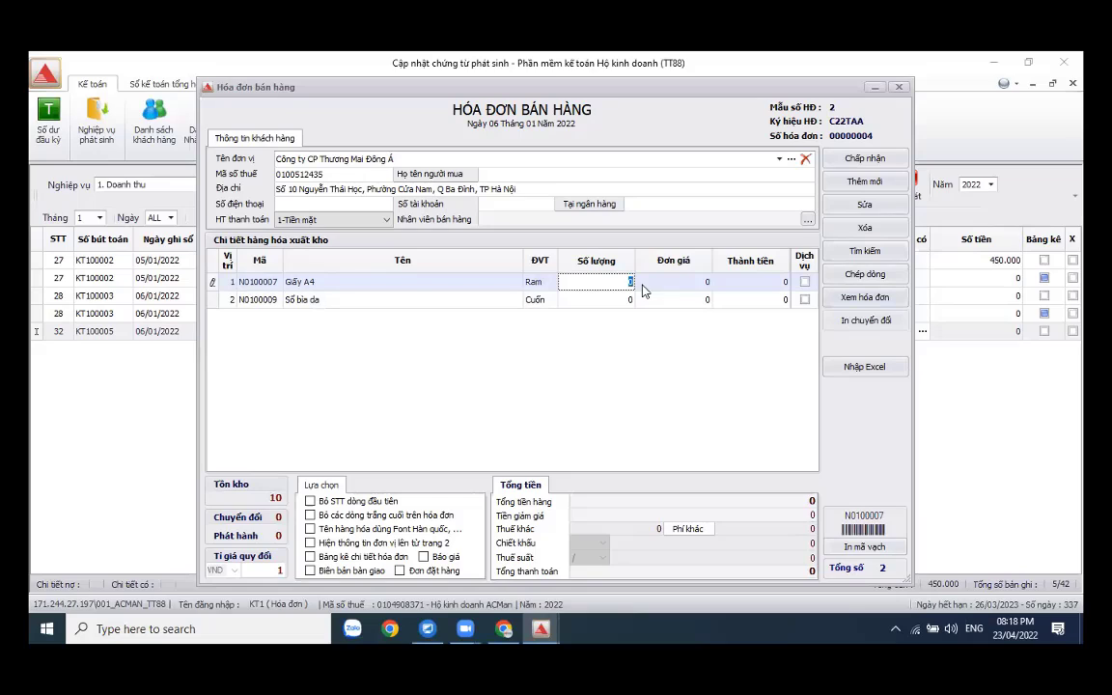
{"action": "type", "text": "10"}
{"action": "double_click", "coordinate": [605, 300]}
{"action": "type", "text": "20"}
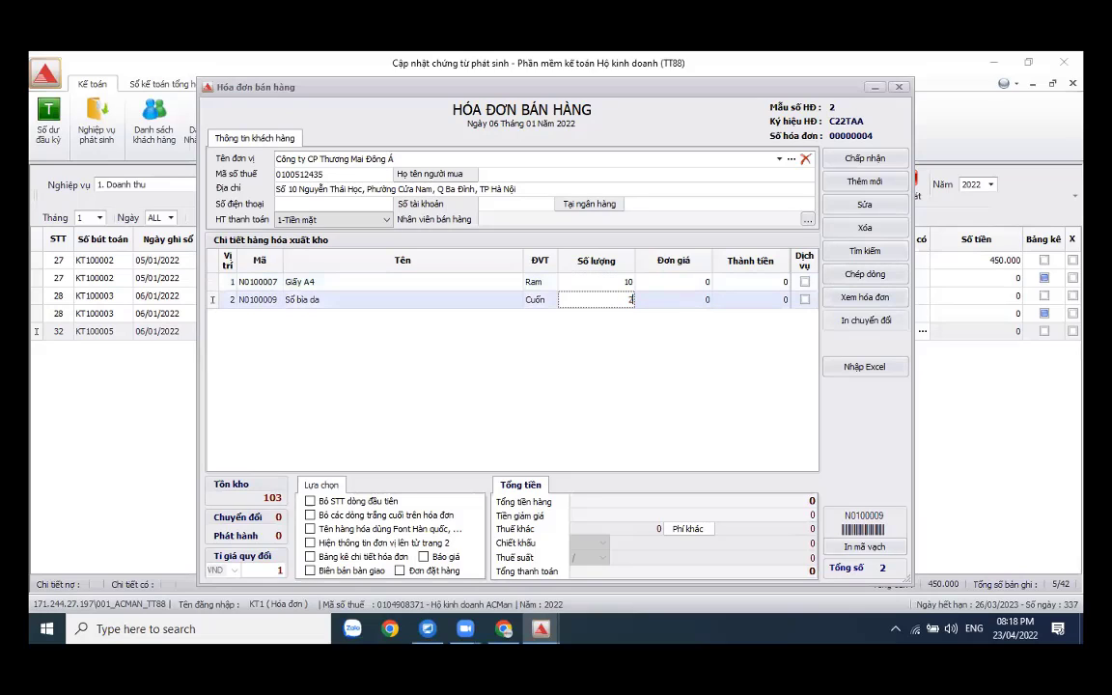
{"action": "left_click", "coordinate": [679, 282]}
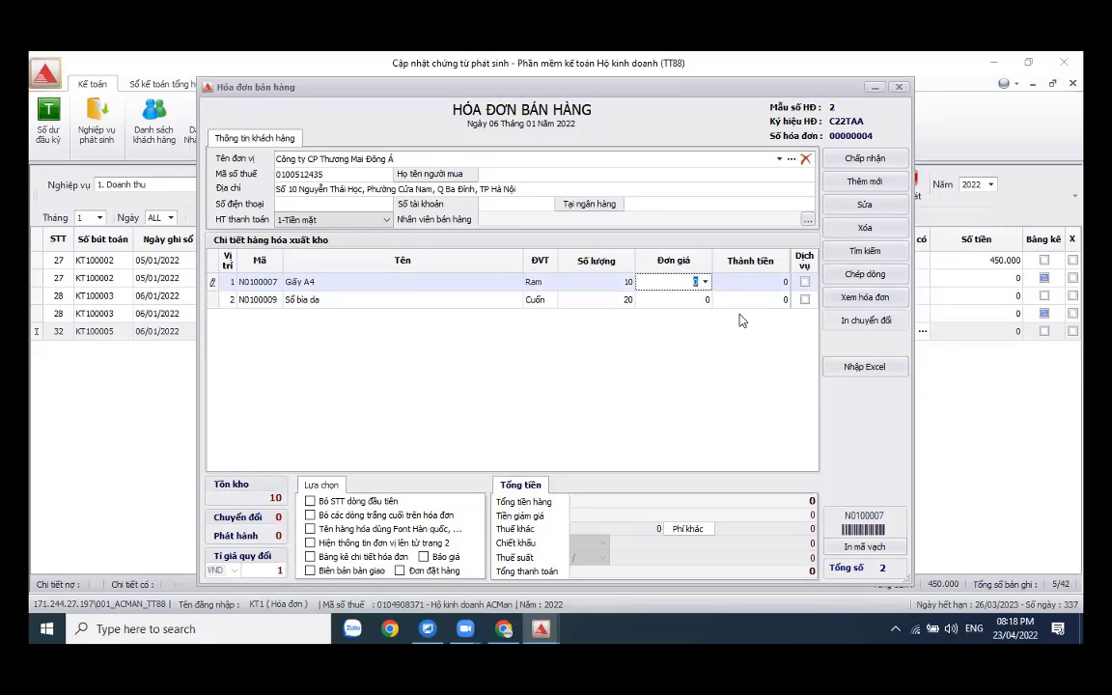
{"action": "type", "text": "650000"}
{"action": "key", "text": "Return"}
{"action": "left_click", "coordinate": [695, 300]}
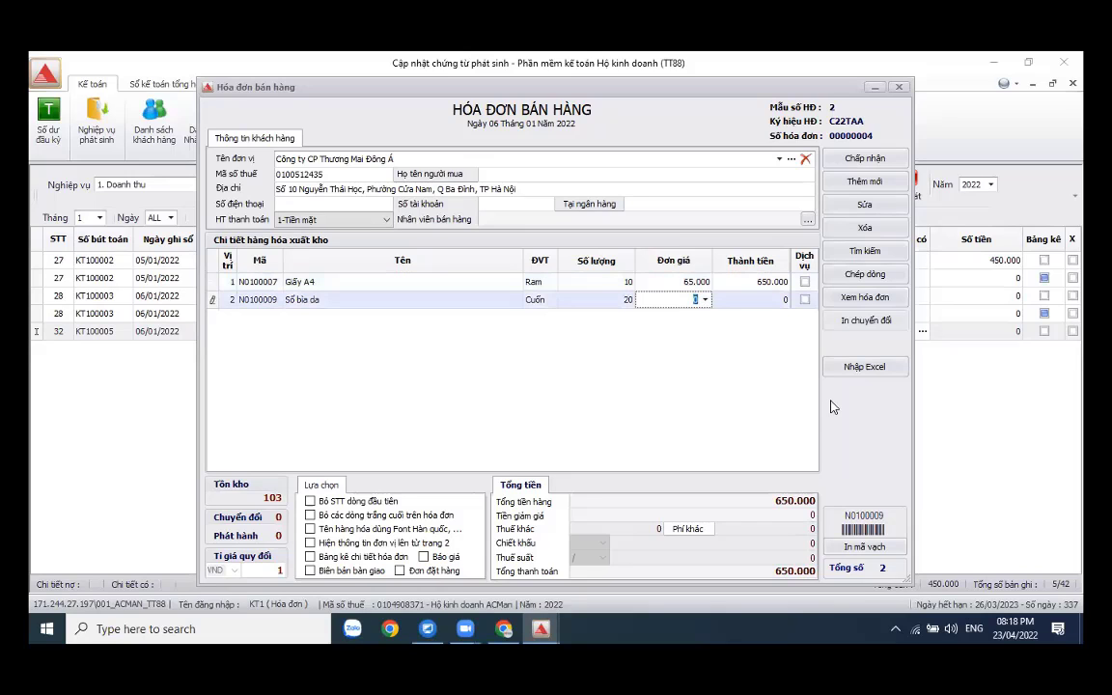
{"action": "type", "text": "30.000"}
{"action": "key", "text": "Tab"}
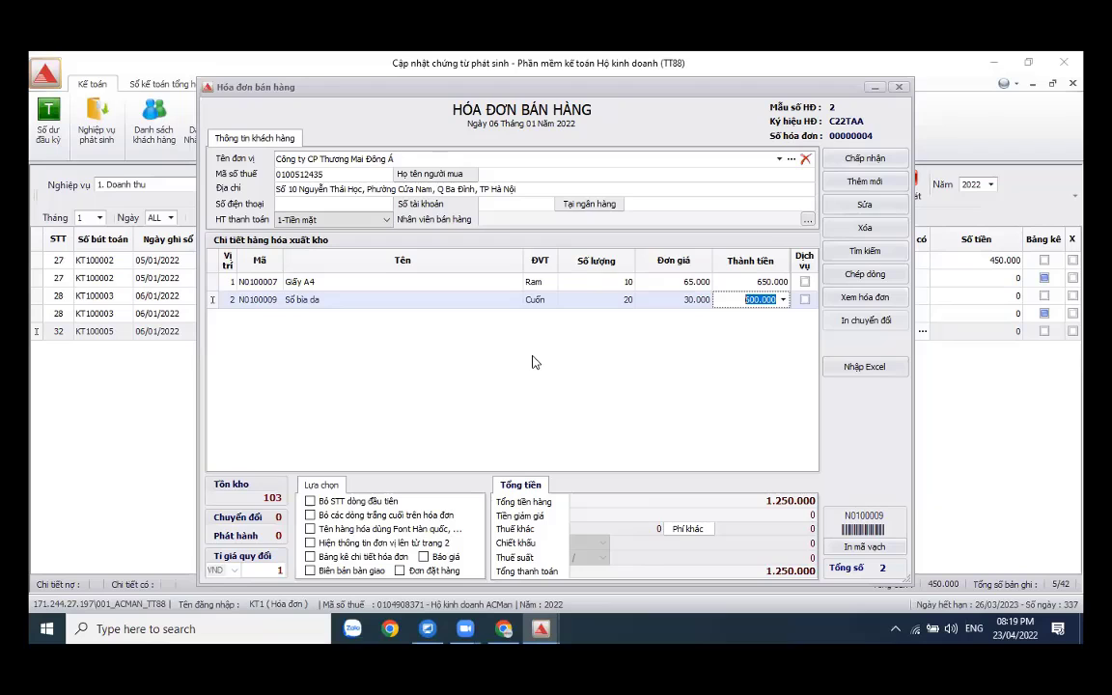
{"action": "left_click", "coordinate": [862, 161]}
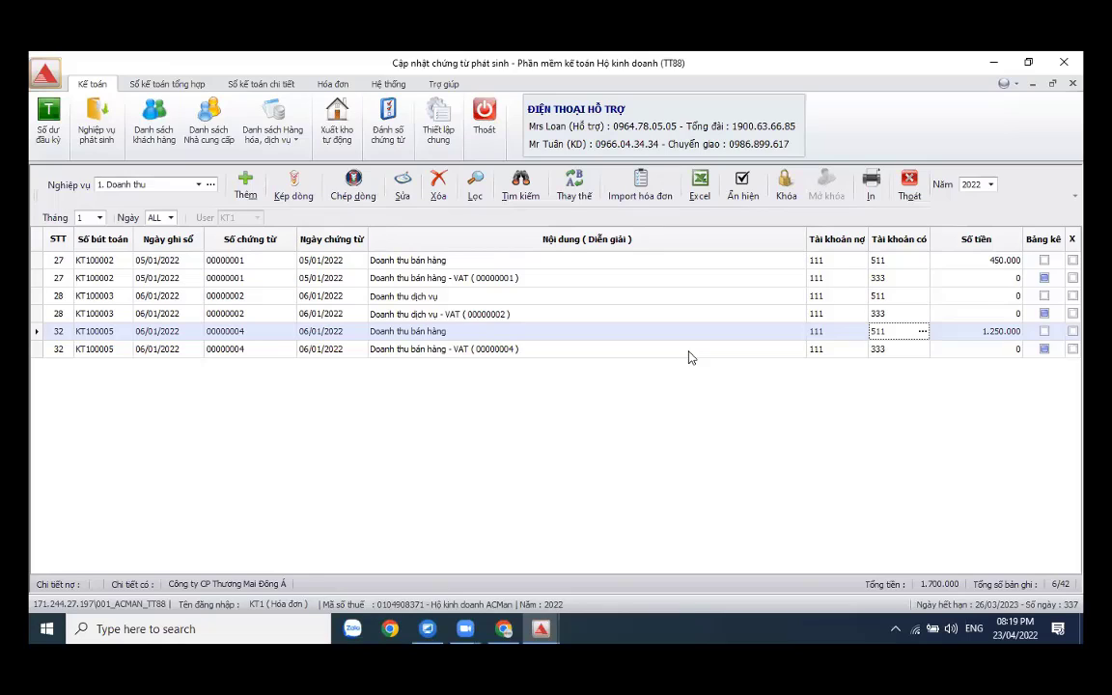
- Select the description of the zero-value VAT line for entry 00000004
{"action": "left_click", "coordinate": [688, 353]}
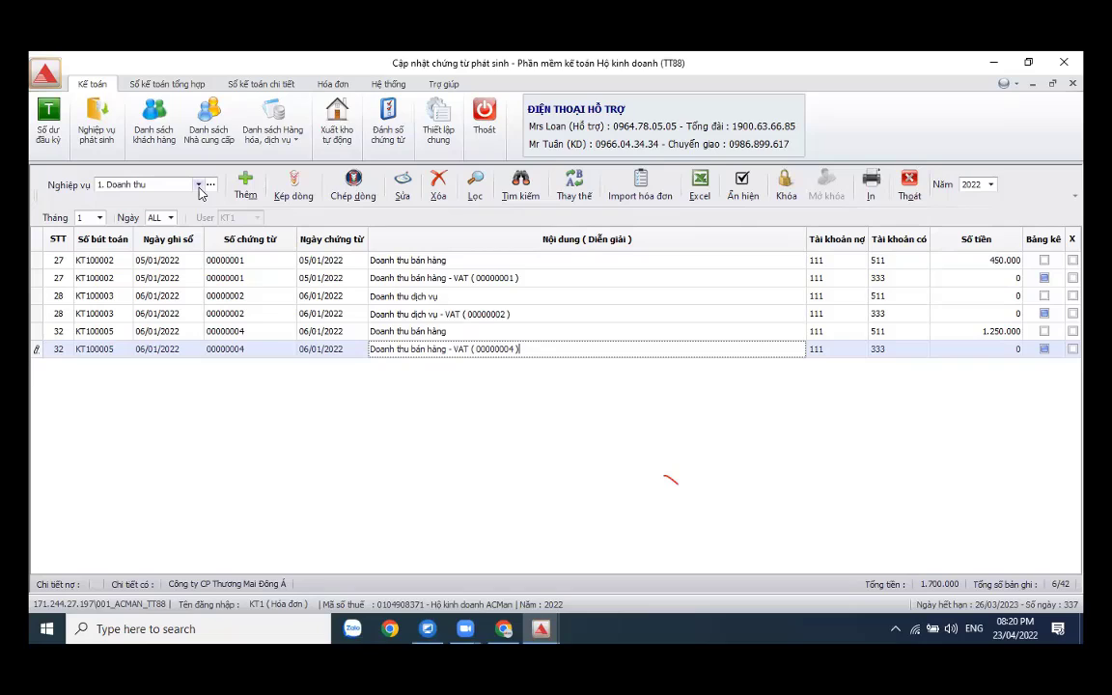
- Filter the voucher list to 3. Xuất hàng and add a new goods-issue entry
{"action": "left_click", "coordinate": [199, 186]}
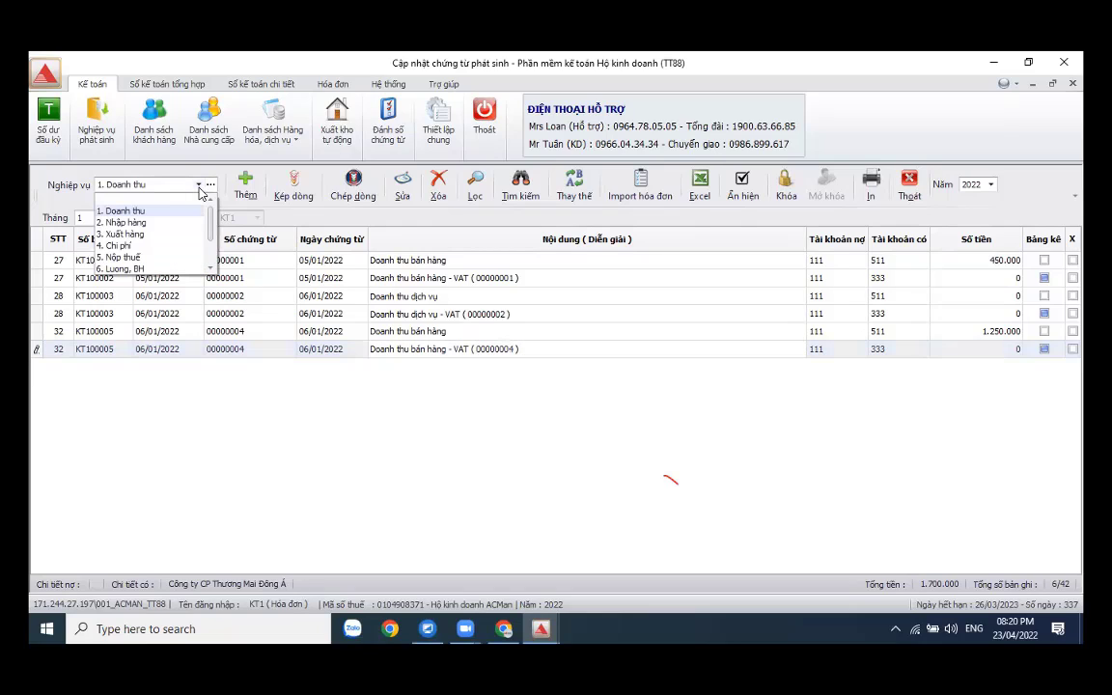
{"action": "left_click", "coordinate": [151, 235]}
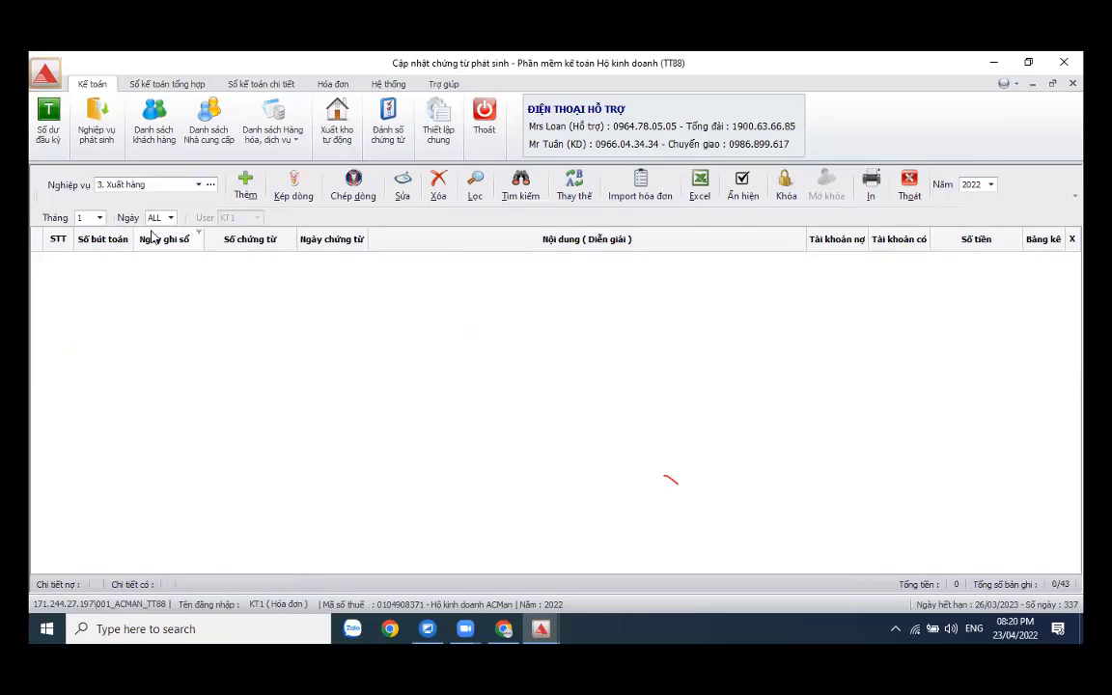
{"action": "left_click", "coordinate": [246, 186]}
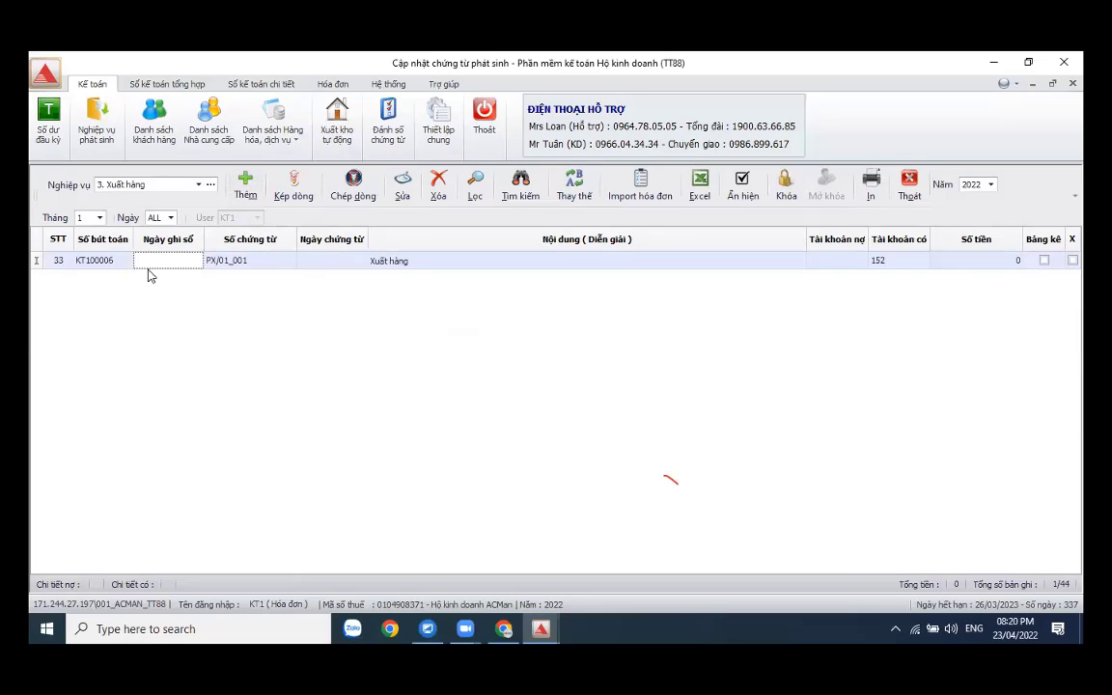
- Date the entry 06/01/2022 as 'Xuất hàng giá vốn', debit 632, credit 152, and open its issue slip
{"action": "type", "text": "06012022"}
{"action": "key", "text": "Return"}
{"action": "key", "text": "Return"}
{"action": "key", "text": "Return"}
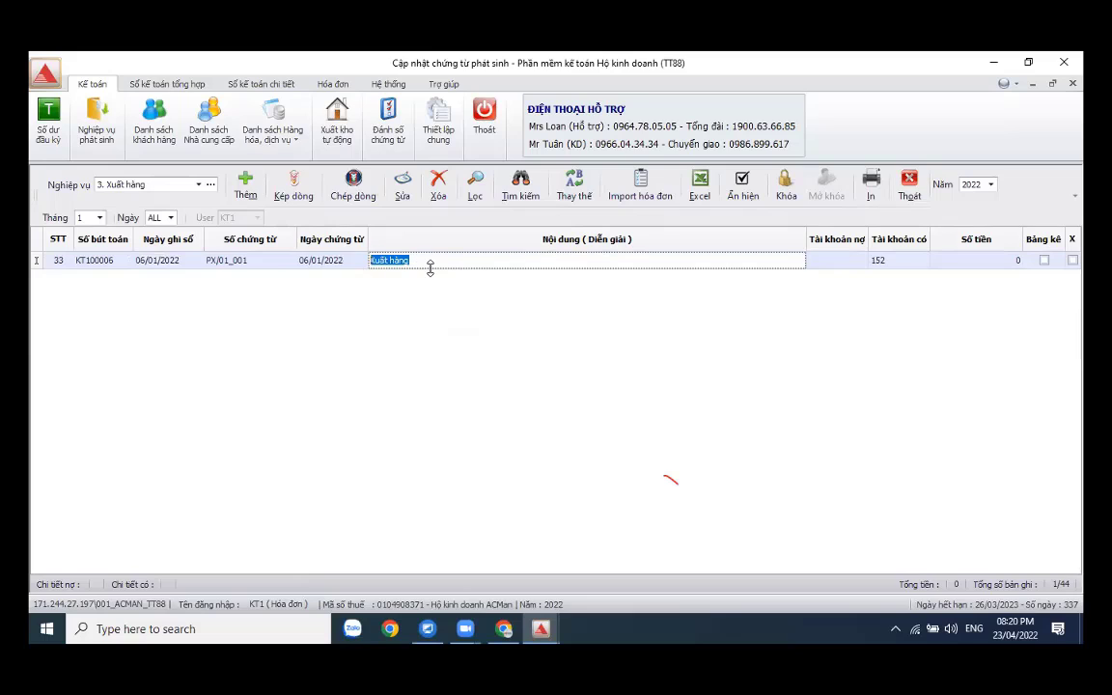
{"action": "left_click", "coordinate": [431, 260]}
{"action": "type", "text": "giá vốn"}
{"action": "key", "text": "Return"}
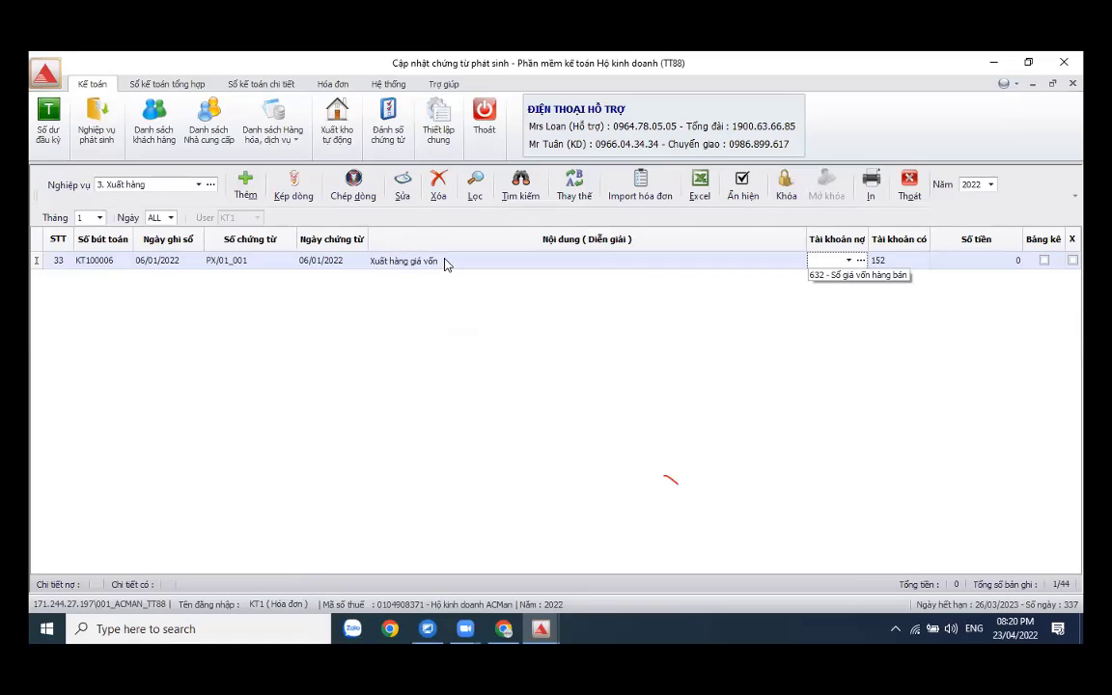
{"action": "left_click", "coordinate": [871, 276]}
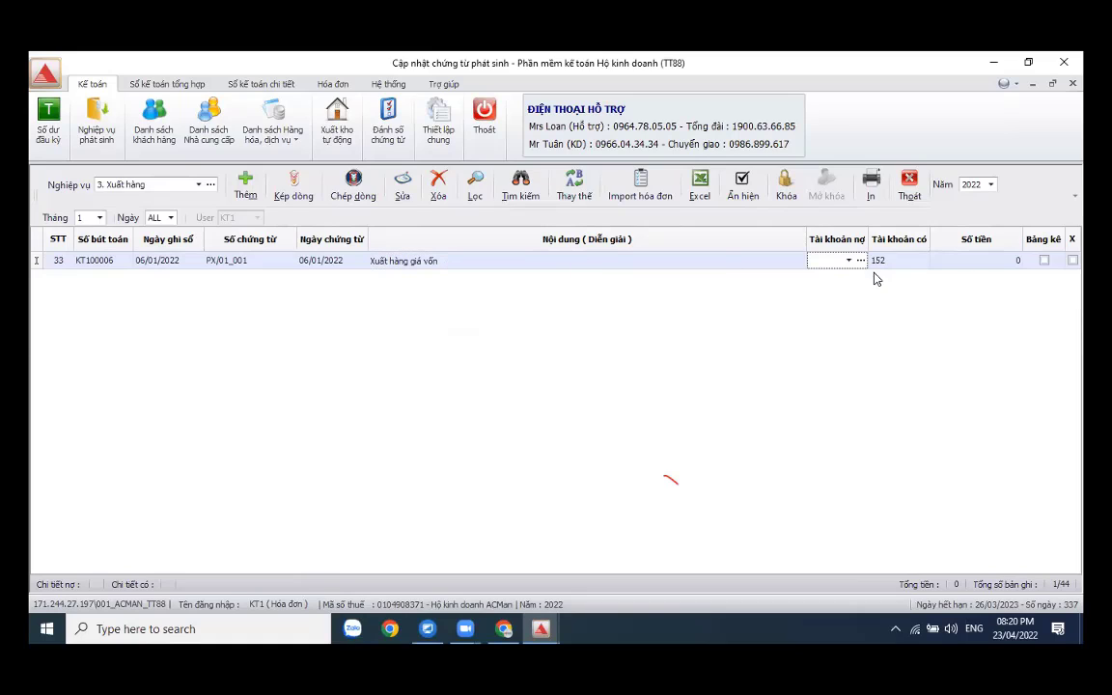
{"action": "left_click", "coordinate": [924, 263]}
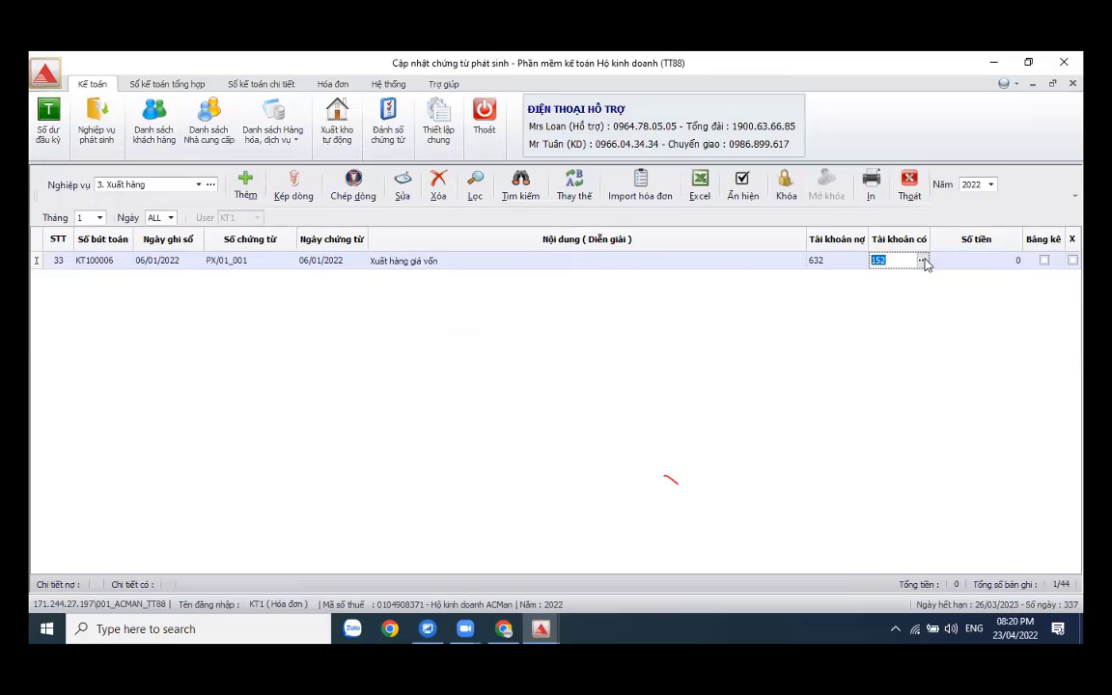
{"action": "left_click", "coordinate": [922, 260]}
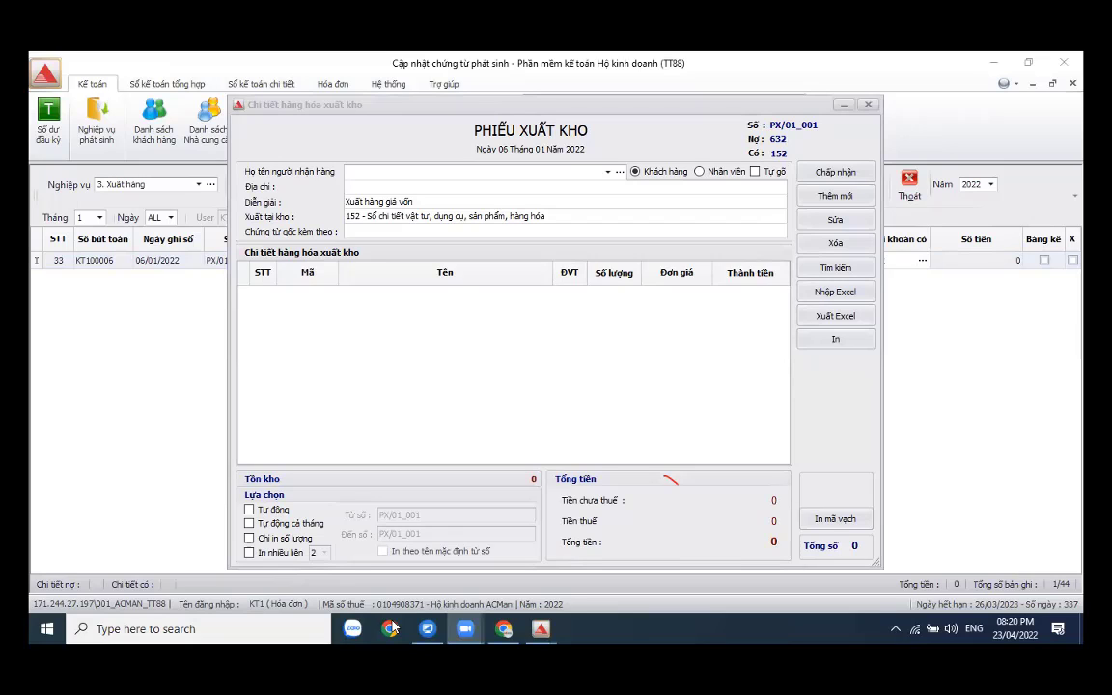
- Choose the slip's recipient and add Giấy A4 and Sổ bìa da as items
{"action": "left_click", "coordinate": [619, 176]}
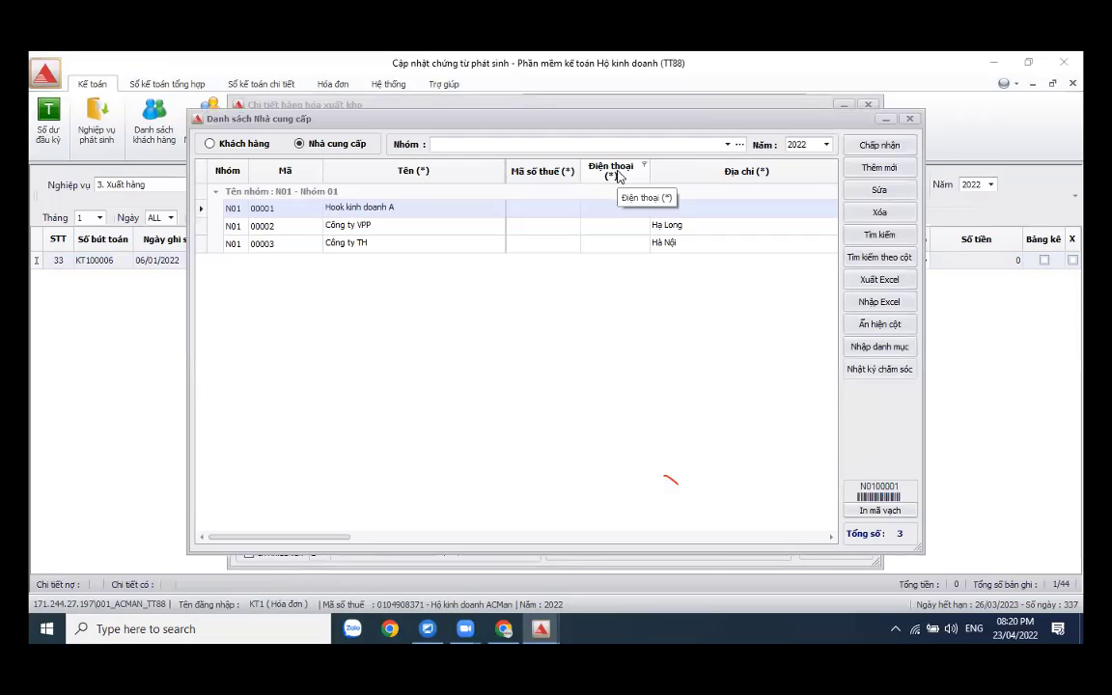
{"action": "left_click", "coordinate": [472, 226]}
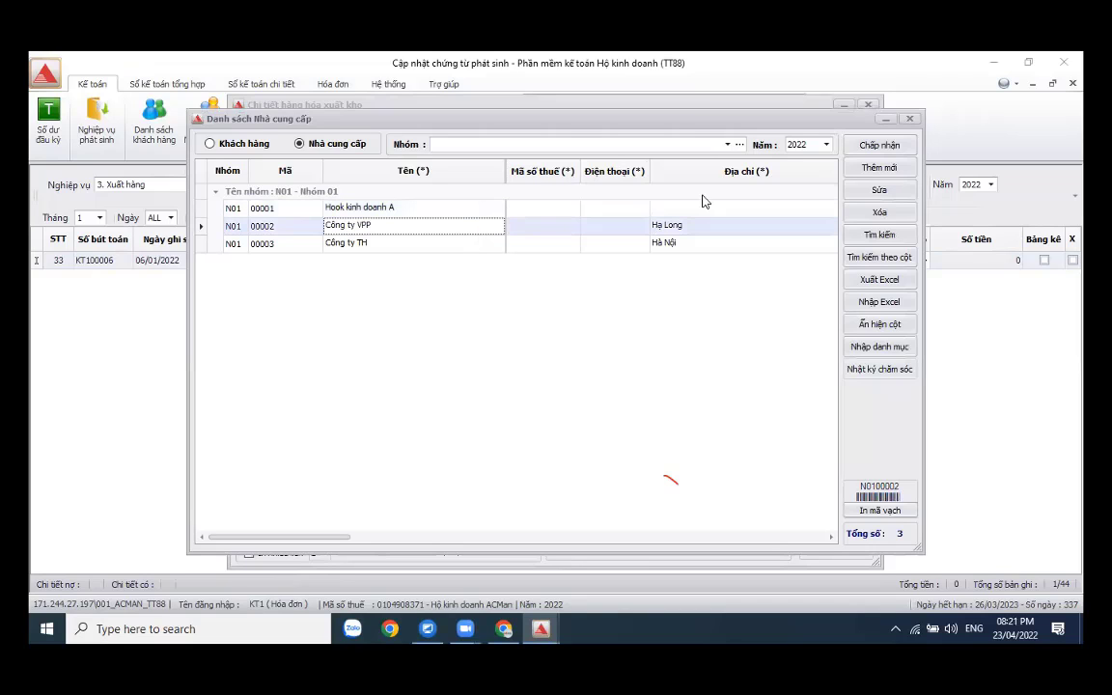
{"action": "left_click", "coordinate": [873, 145]}
{"action": "left_click", "coordinate": [836, 199]}
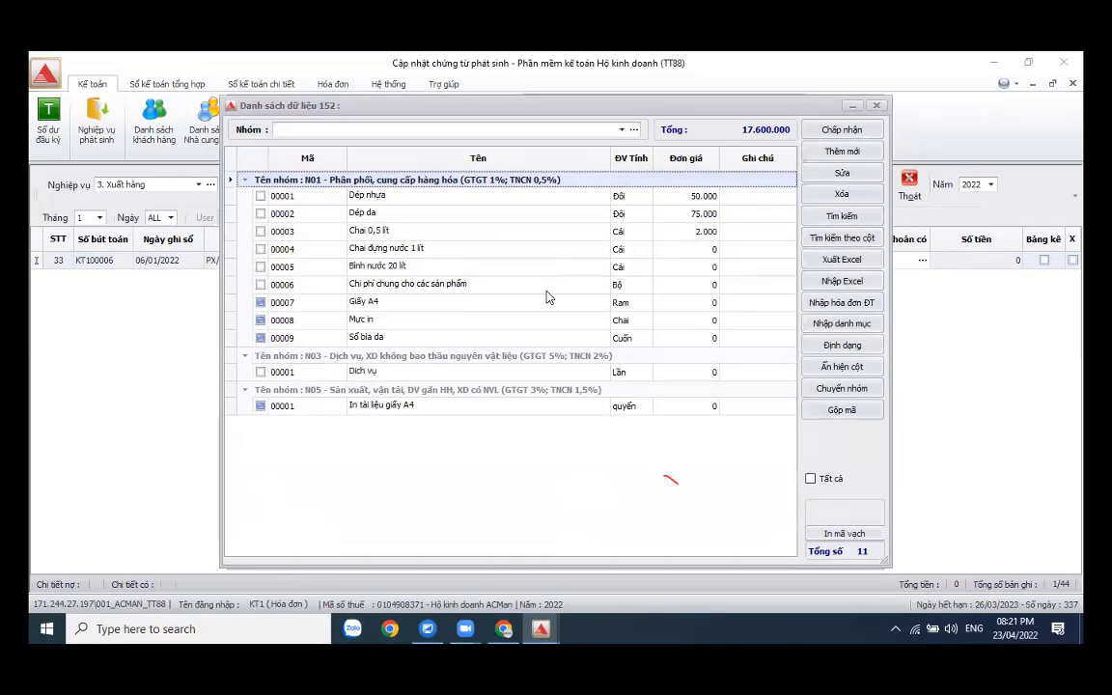
{"action": "left_click", "coordinate": [261, 302]}
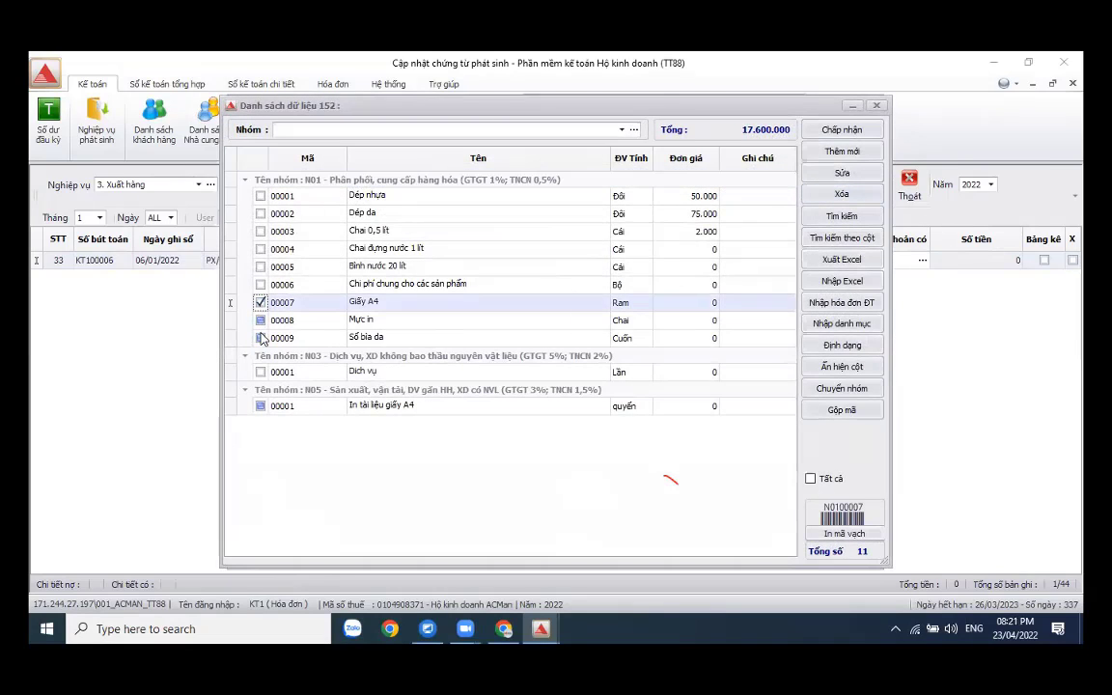
{"action": "left_click", "coordinate": [260, 338]}
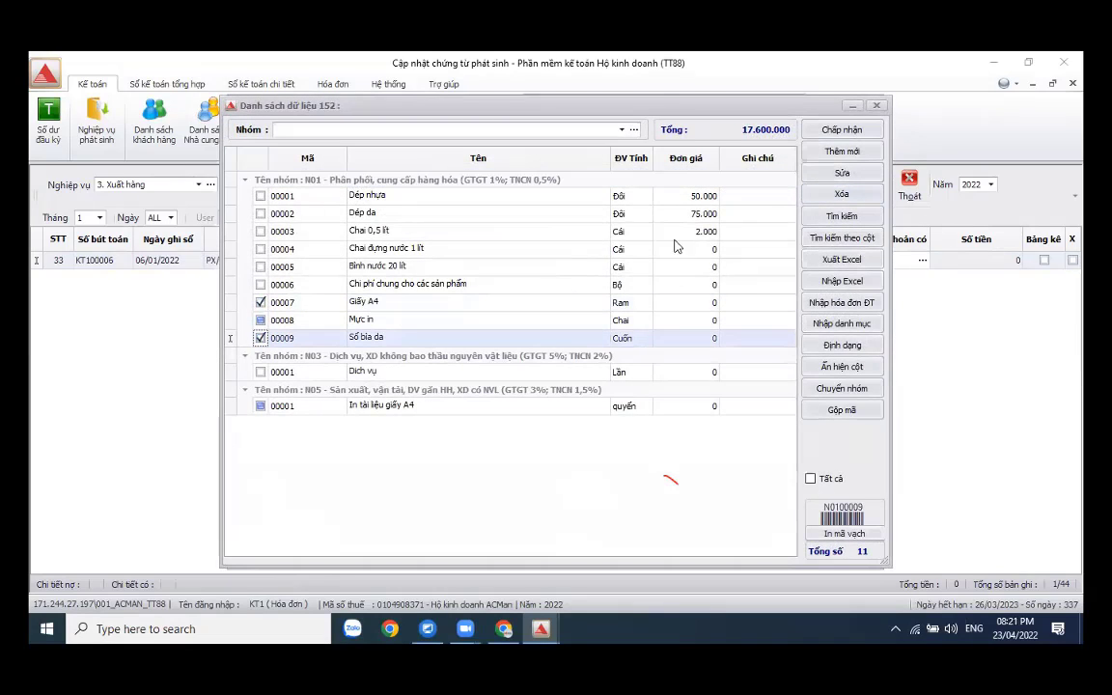
{"action": "left_click", "coordinate": [841, 129]}
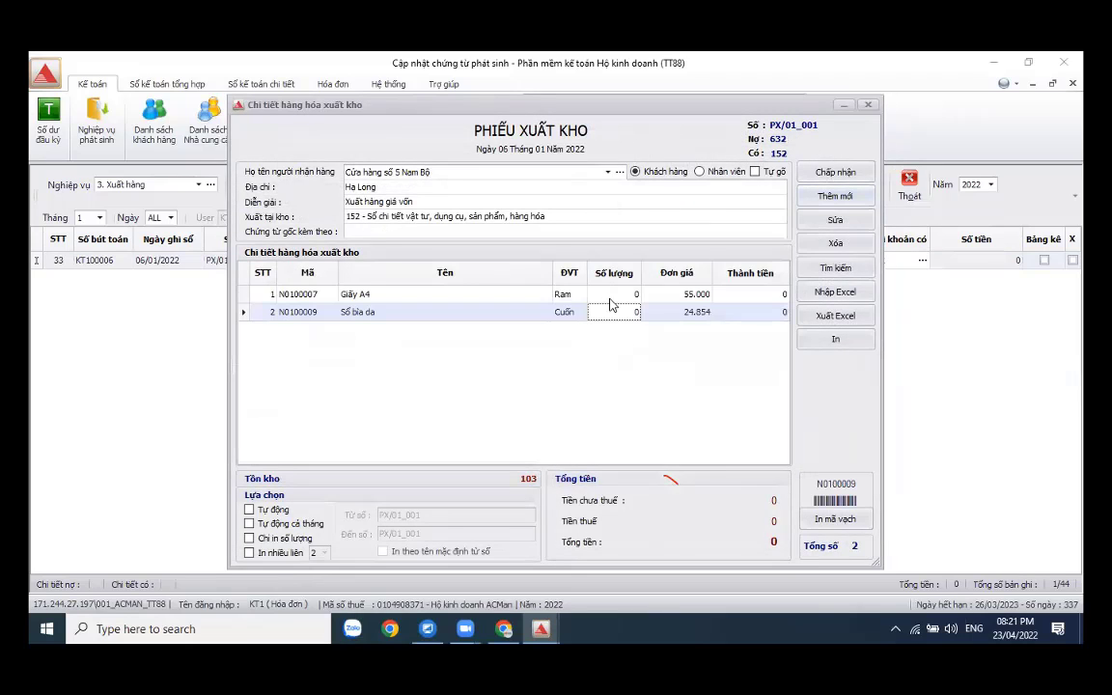
- Enter quantities 10 Giấy A4 and 20 Sổ bìa da and accept the 1.047.087 slip
{"action": "left_click", "coordinate": [614, 294]}
{"action": "type", "text": "10"}
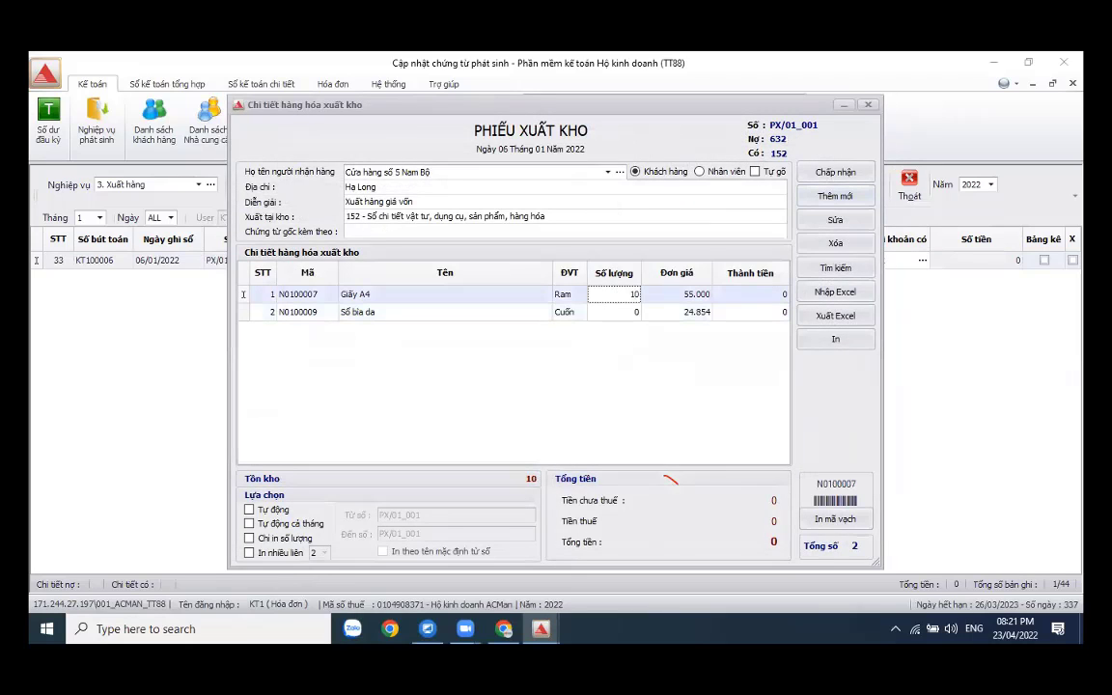
{"action": "key", "text": "Tab"}
{"action": "left_click", "coordinate": [618, 309]}
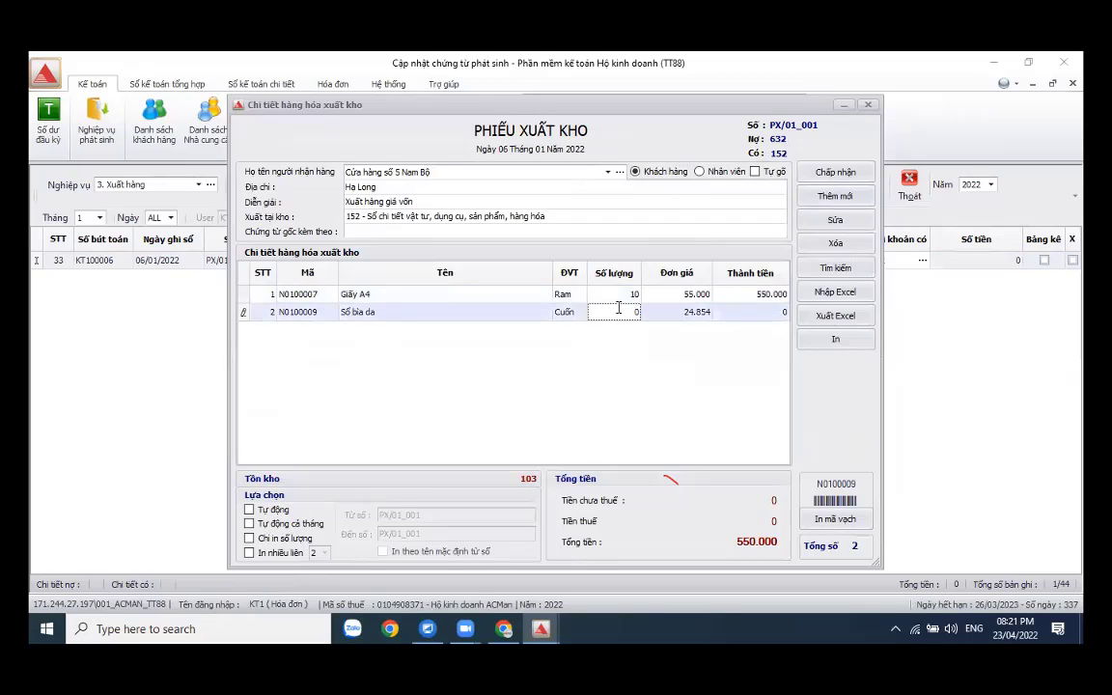
{"action": "type", "text": "20"}
{"action": "key", "text": "Tab"}
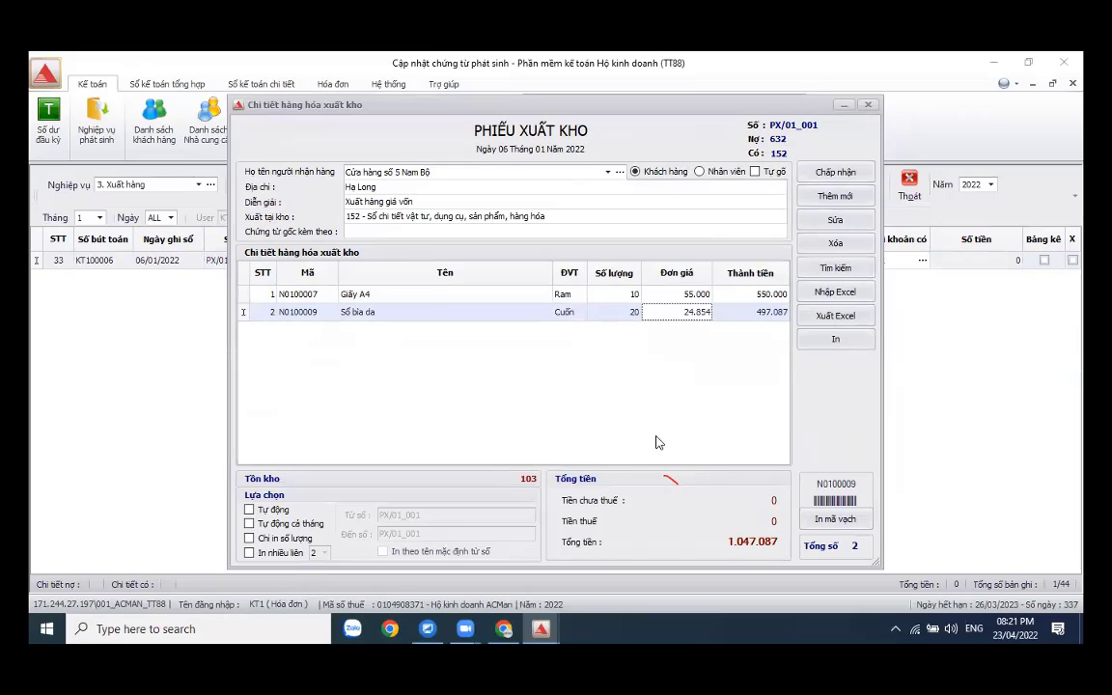
{"action": "left_click", "coordinate": [844, 173]}
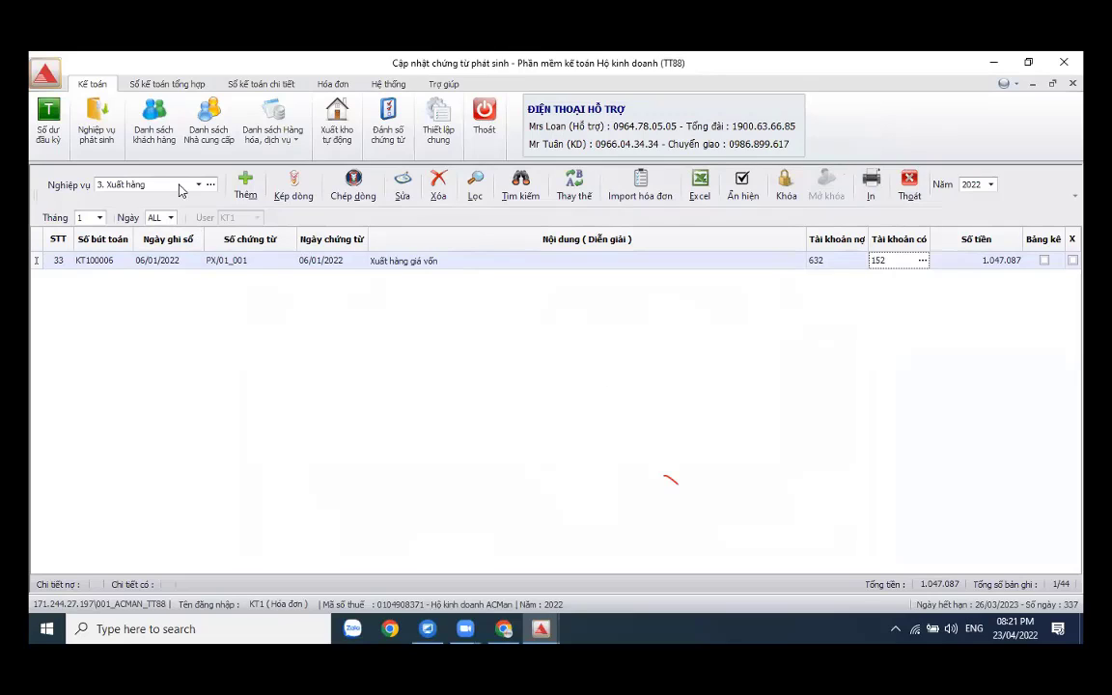
- Clear the Nghiệp vụ filter and set Tháng to 2, showing no February 2022 entries
{"action": "left_click", "coordinate": [174, 185]}
{"action": "left_click", "coordinate": [164, 199]}
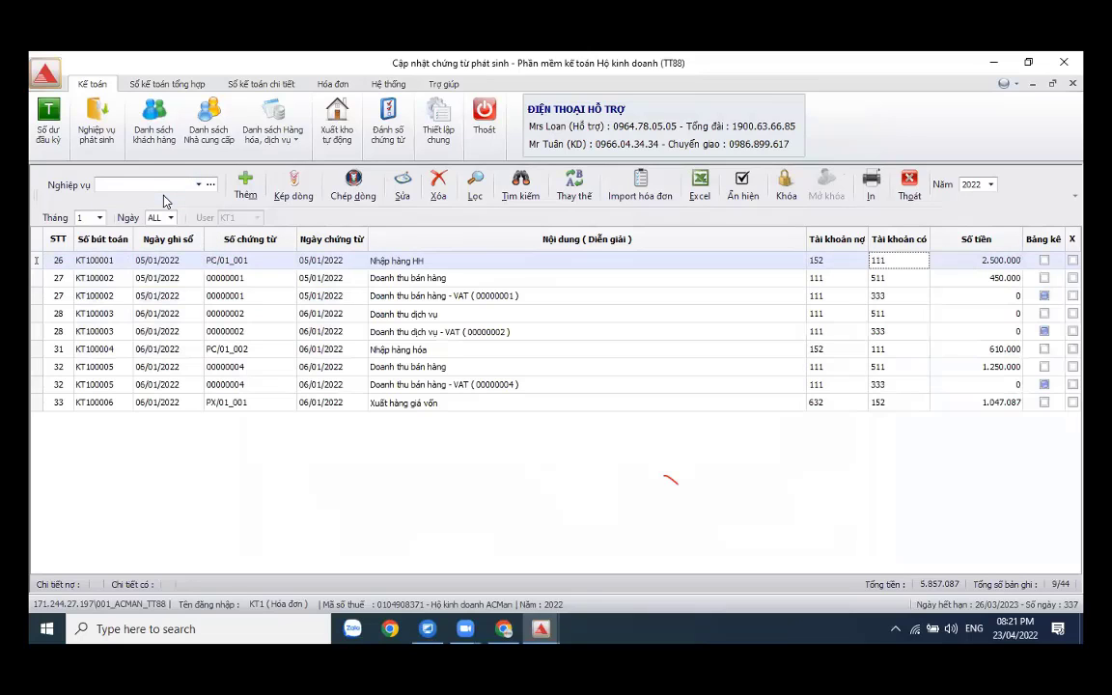
{"action": "left_click", "coordinate": [202, 185]}
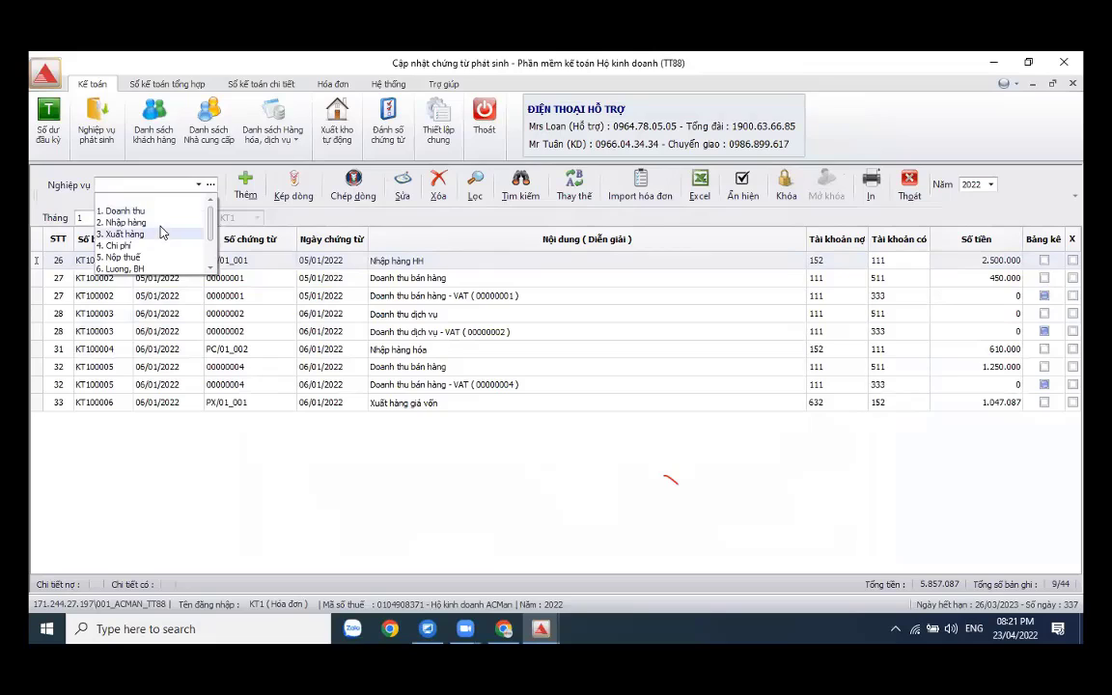
{"action": "left_click", "coordinate": [588, 510]}
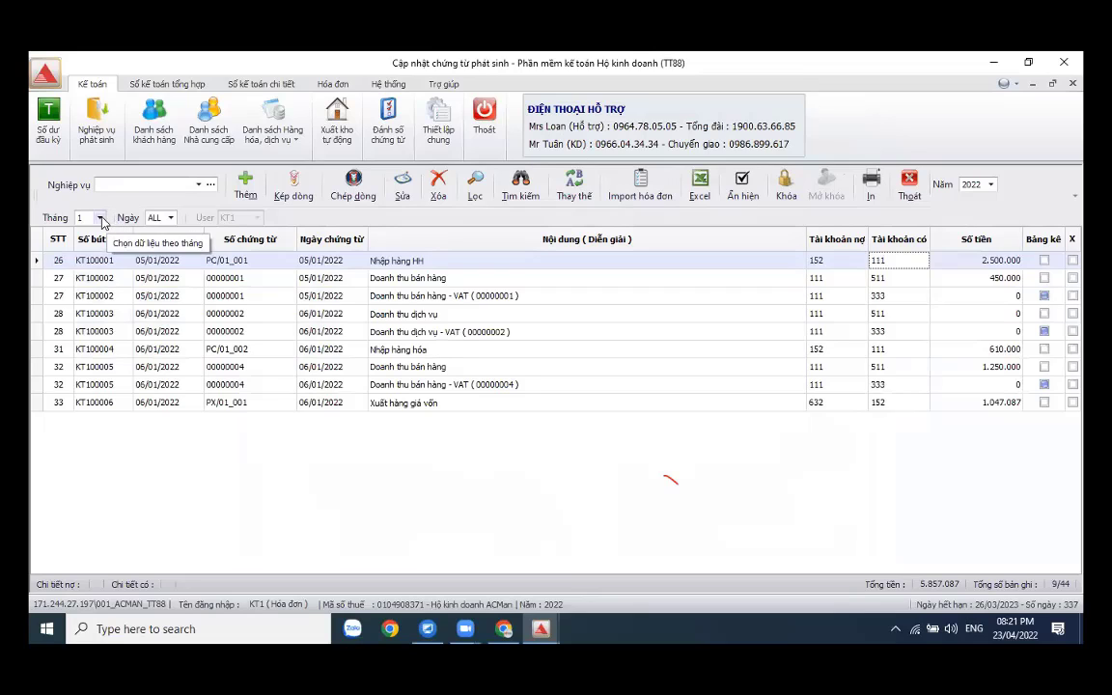
{"action": "left_click", "coordinate": [101, 219]}
{"action": "left_click", "coordinate": [83, 244]}
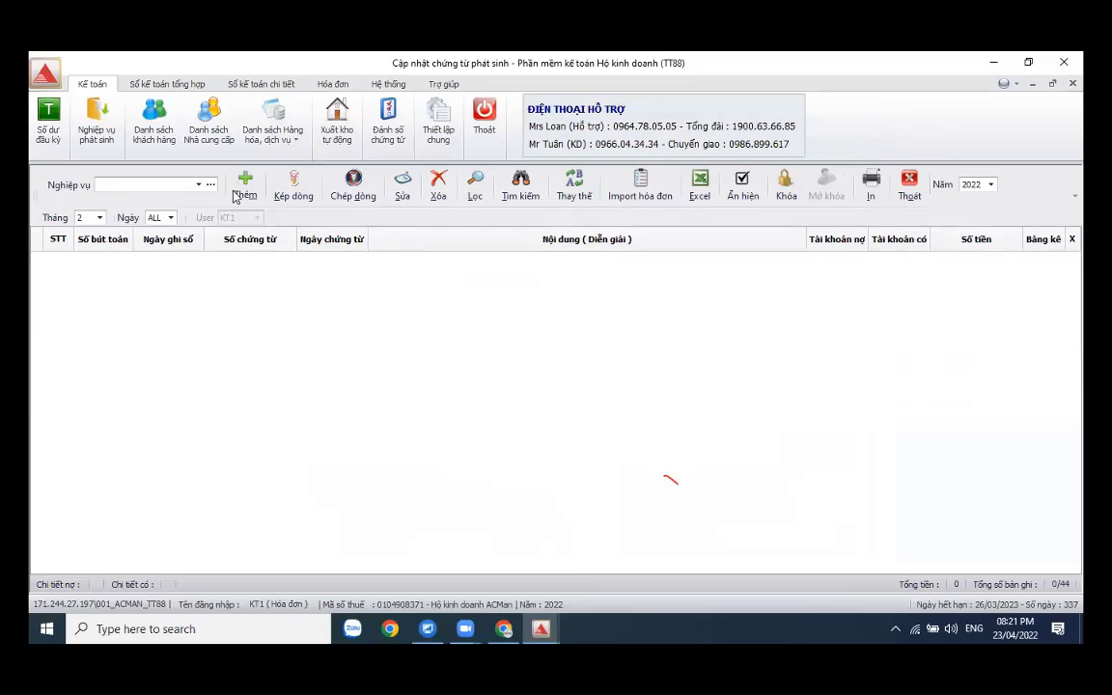
- Start a Doanh thu voucher dated 10/02/2022
{"action": "left_click", "coordinate": [199, 185]}
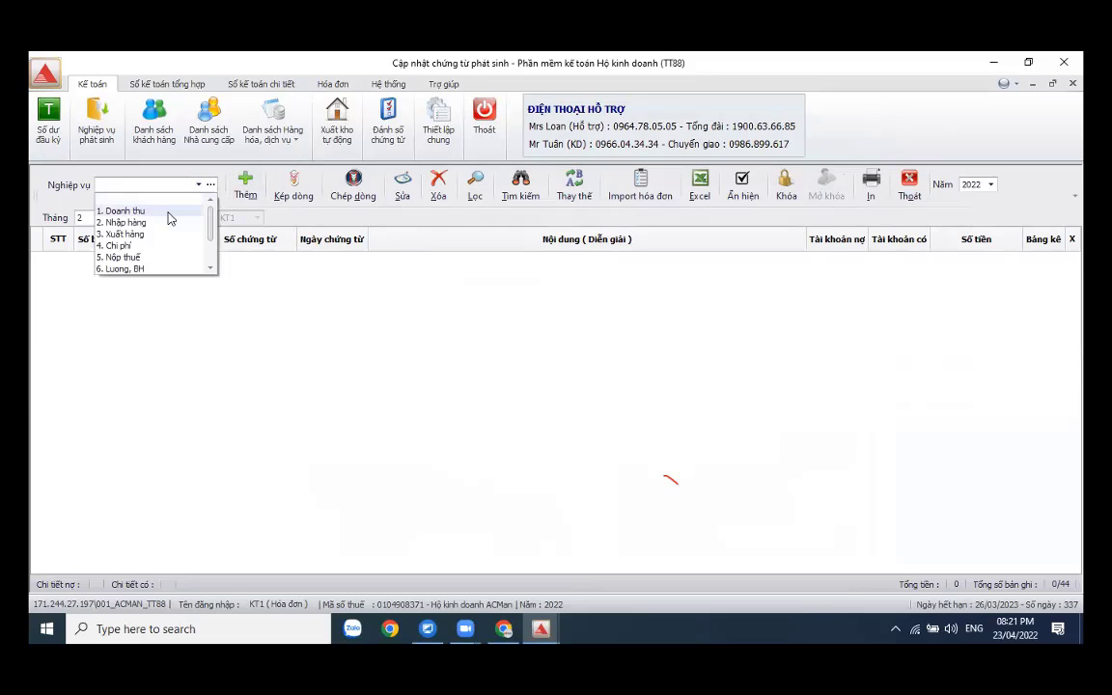
{"action": "left_click", "coordinate": [168, 210]}
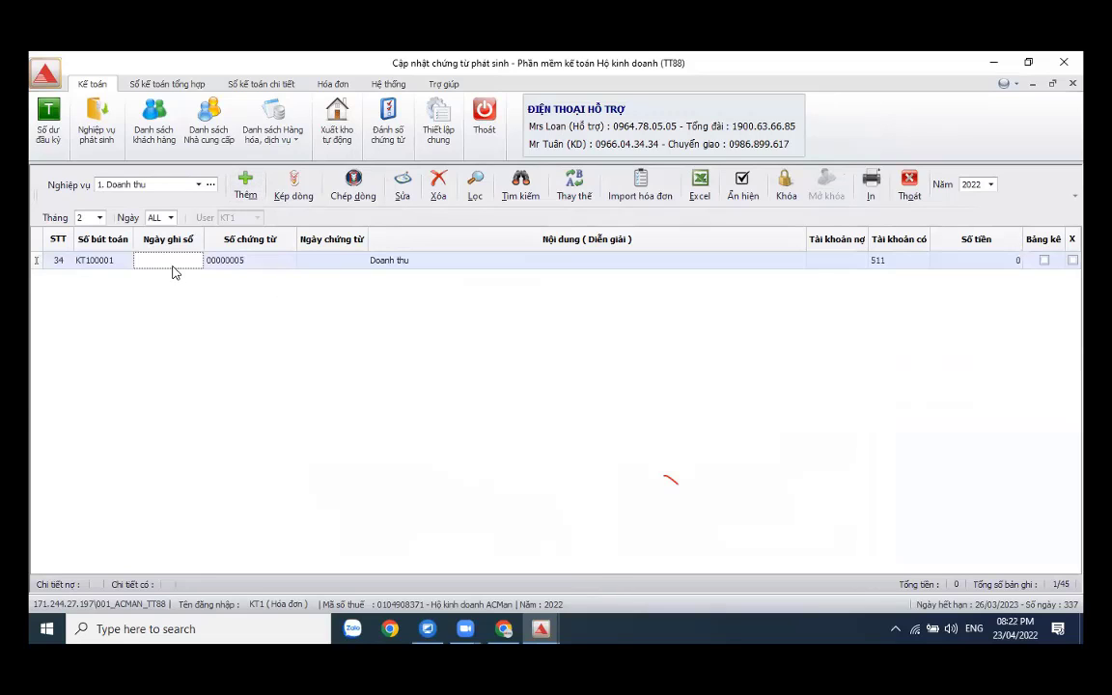
{"action": "type", "text": "10022022"}
{"action": "key", "text": "Return"}
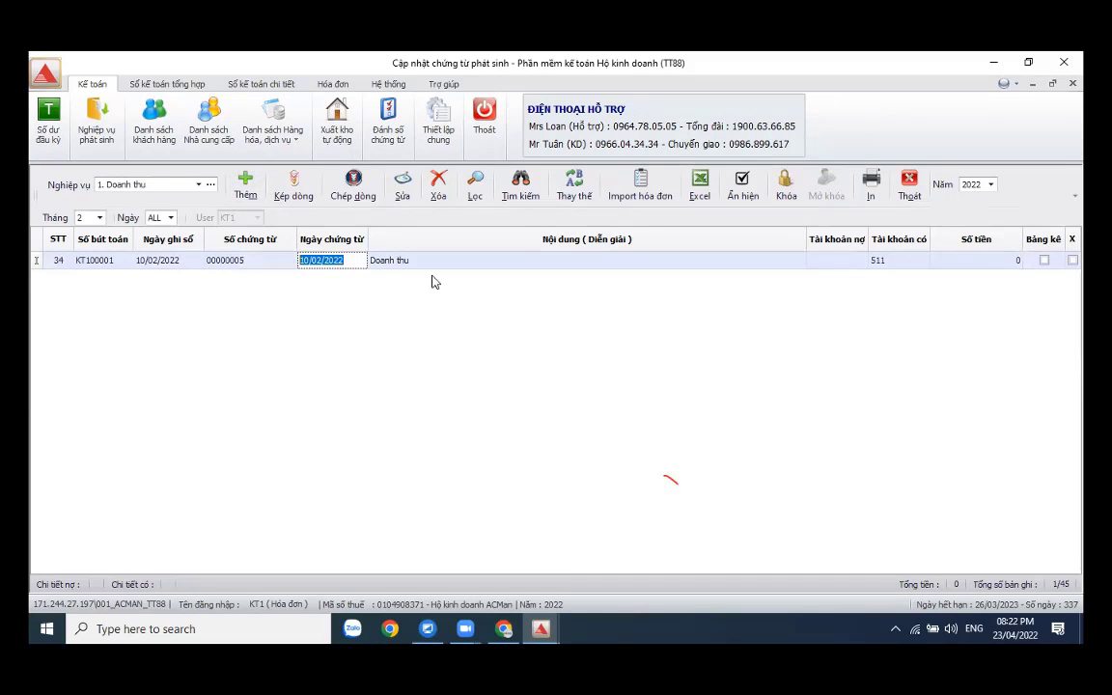
{"action": "key", "text": "Return"}
- Describe it 'Doanh thu bán ahngf', debit 111 and credit 511, opening its sales invoice
{"action": "left_click", "coordinate": [444, 259]}
{"action": "type", "text": "bán "}
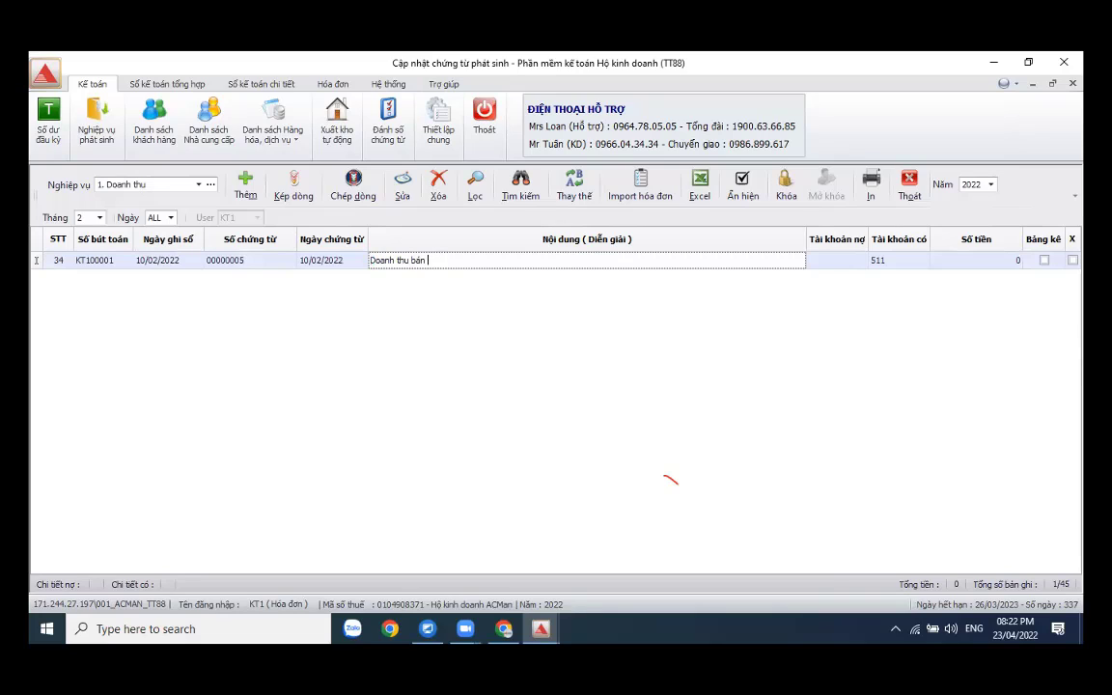
{"action": "type", "text": "ahngf"}
{"action": "key", "text": "Return"}
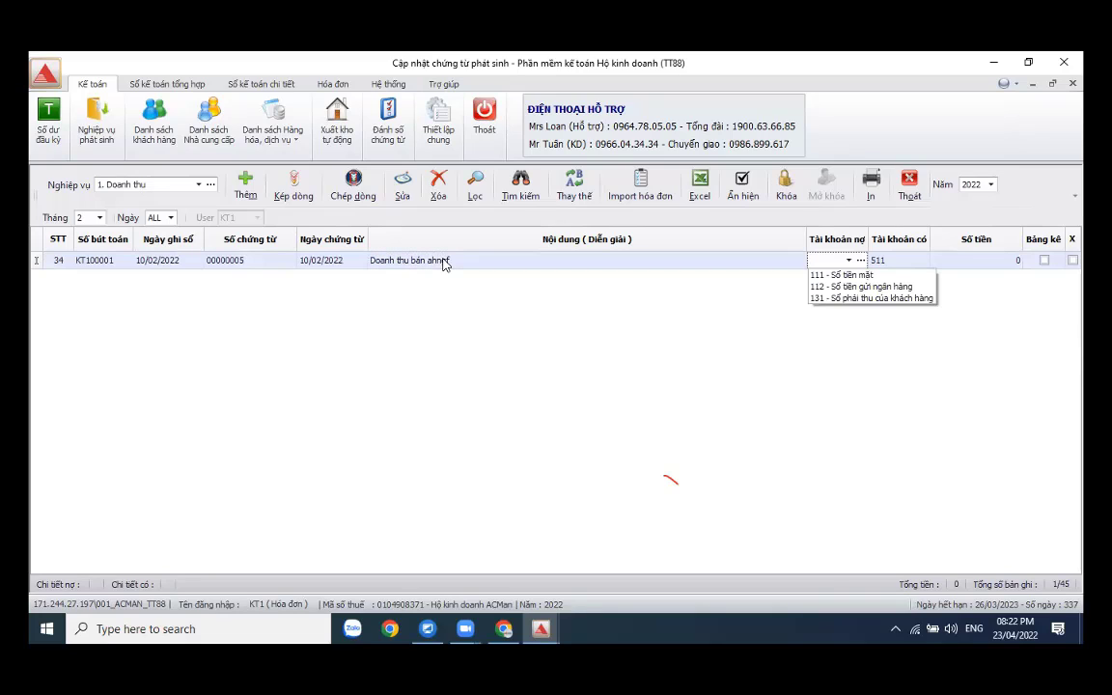
{"action": "key", "text": "Escape"}
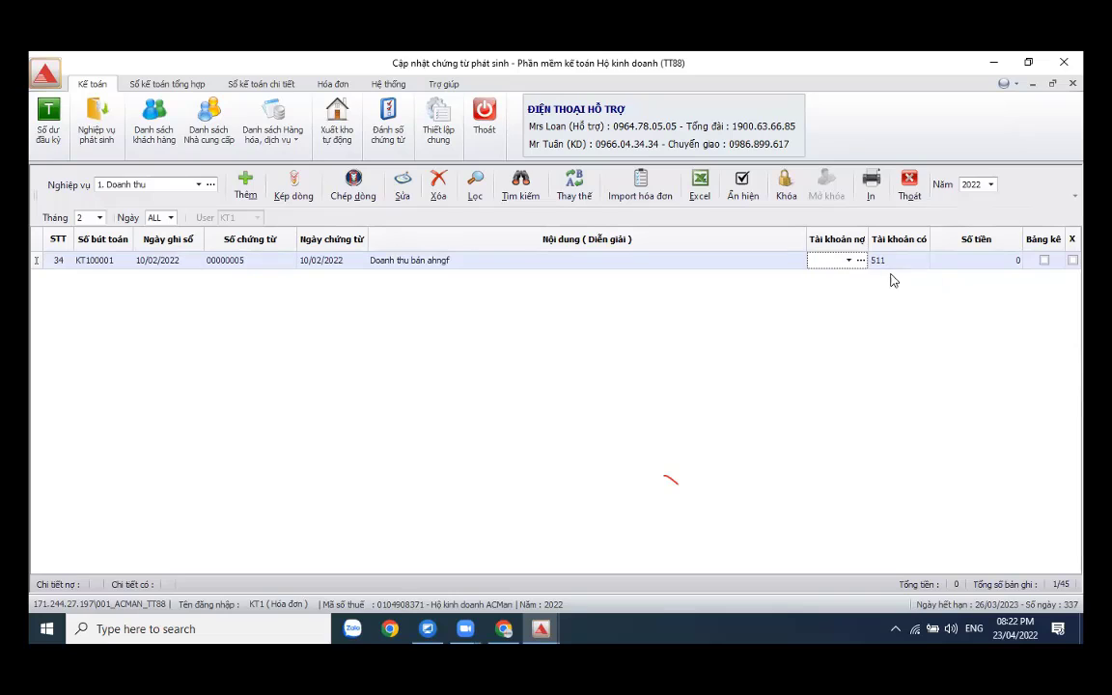
{"action": "type", "text": "111"}
{"action": "key", "text": "Return"}
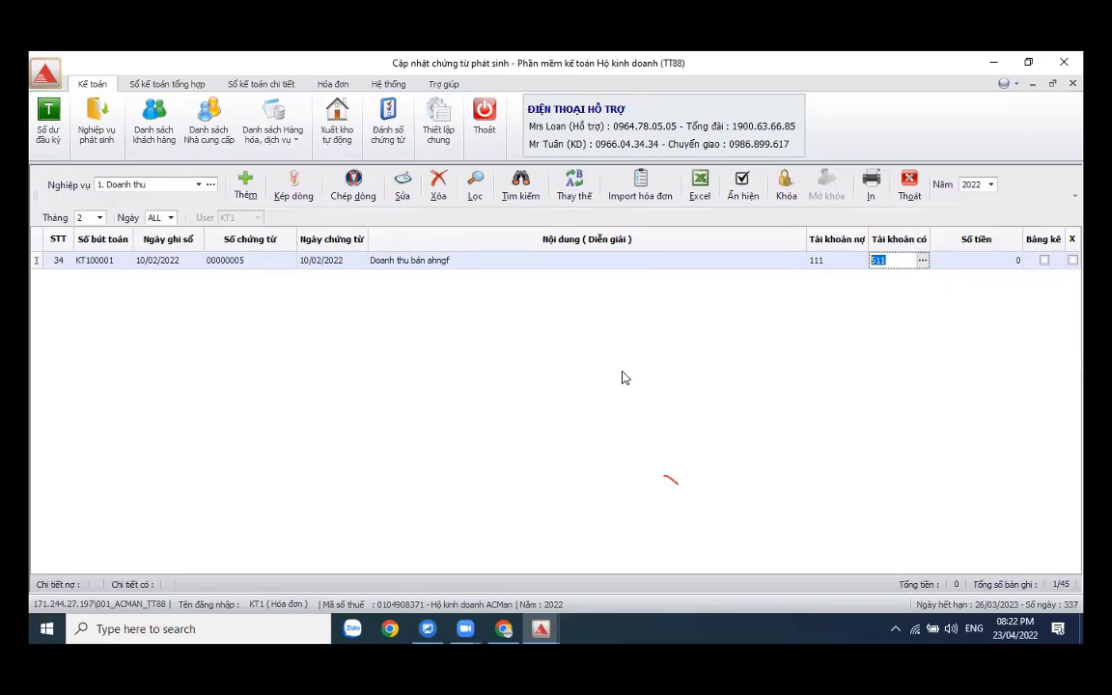
{"action": "key", "text": "Return"}
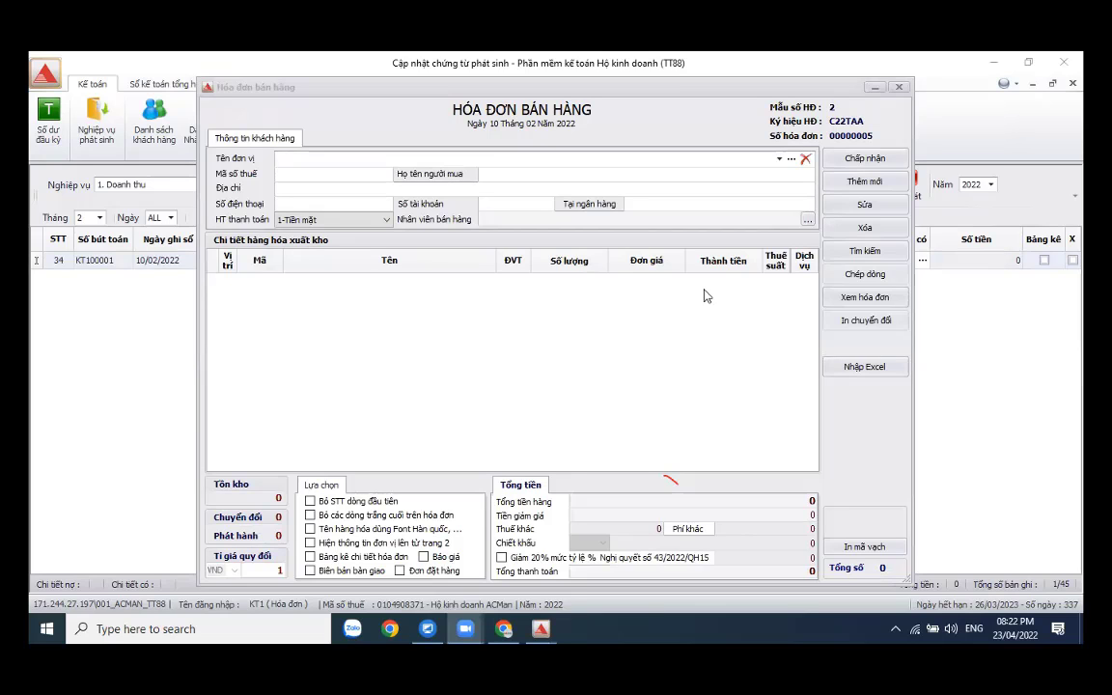
- Choose Công ty CP sản xuất Ánh Dương as buyer and add Dép nhựa and Dép da
{"action": "left_click", "coordinate": [791, 158]}
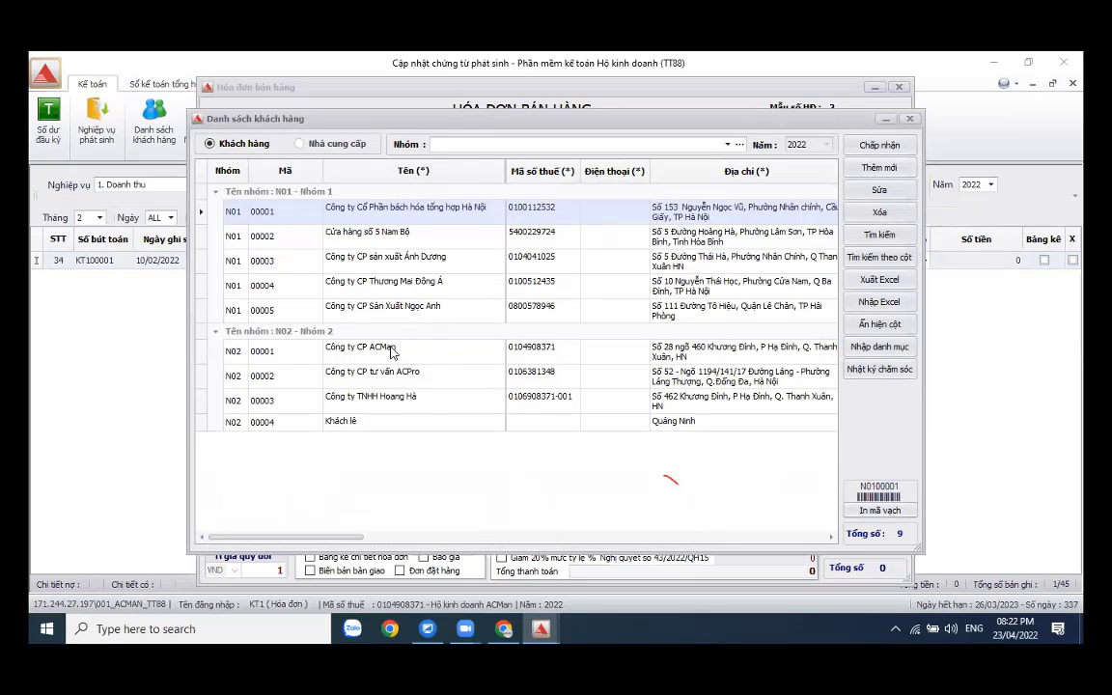
{"action": "double_click", "coordinate": [417, 262]}
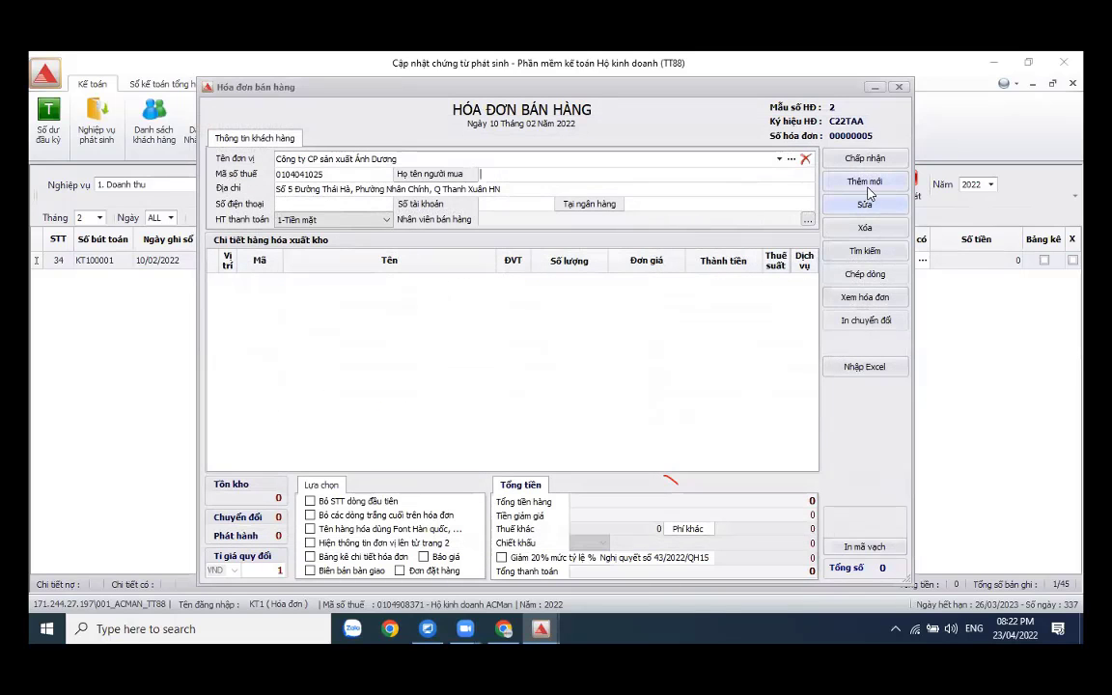
{"action": "left_click", "coordinate": [865, 183]}
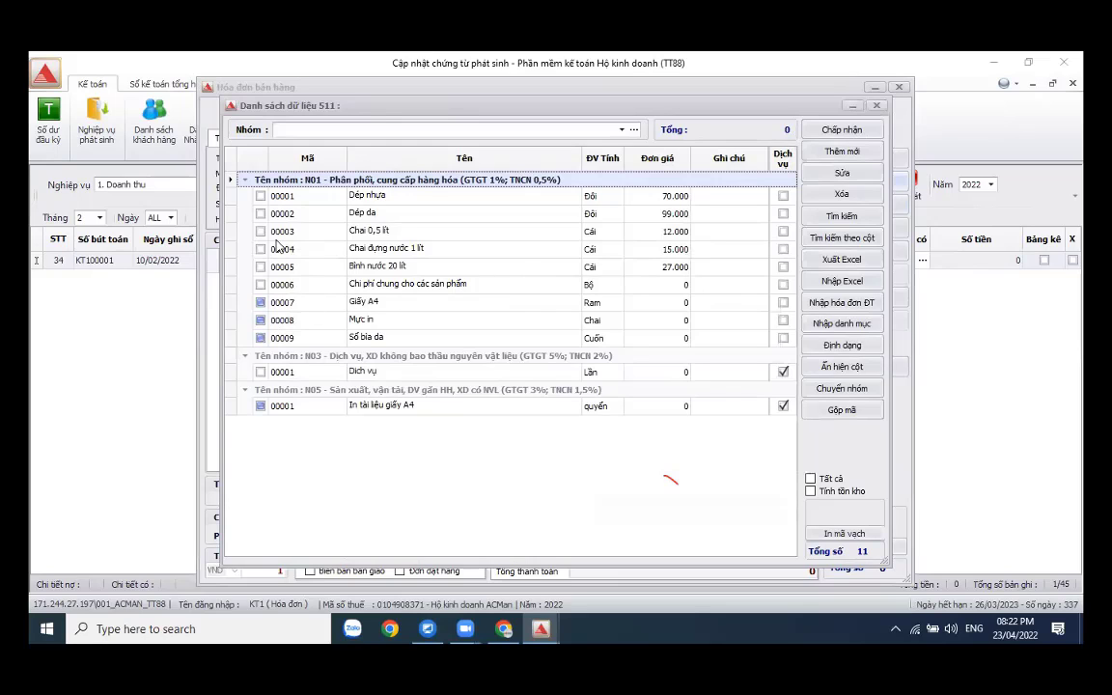
{"action": "left_click", "coordinate": [261, 213]}
{"action": "left_click", "coordinate": [260, 196]}
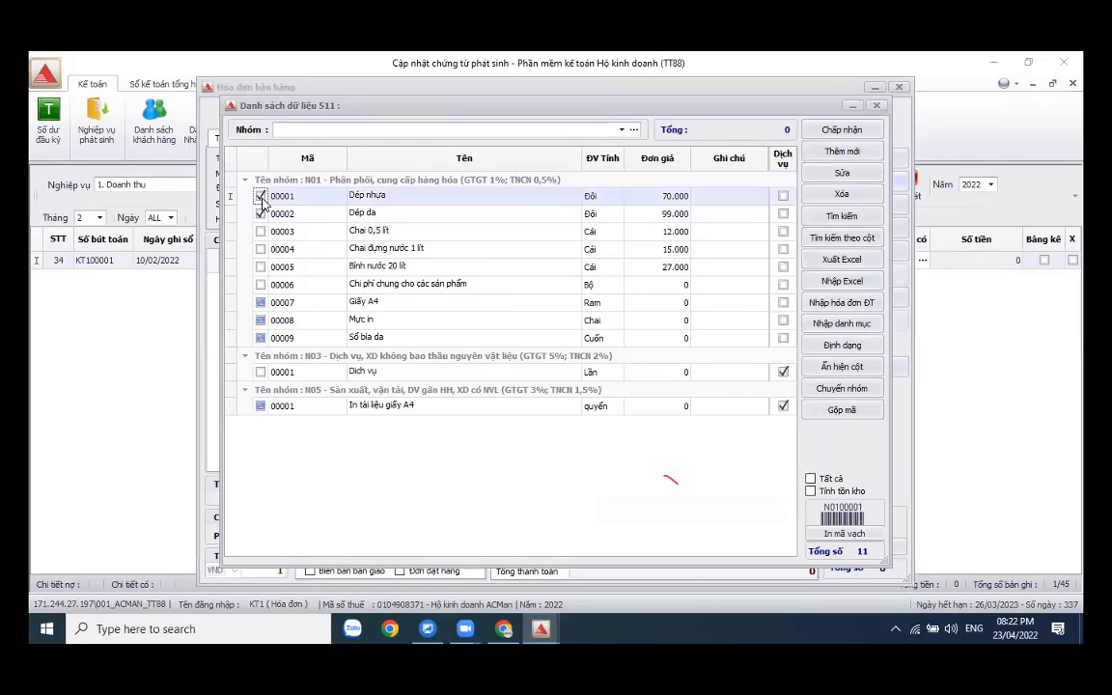
{"action": "left_click", "coordinate": [842, 130]}
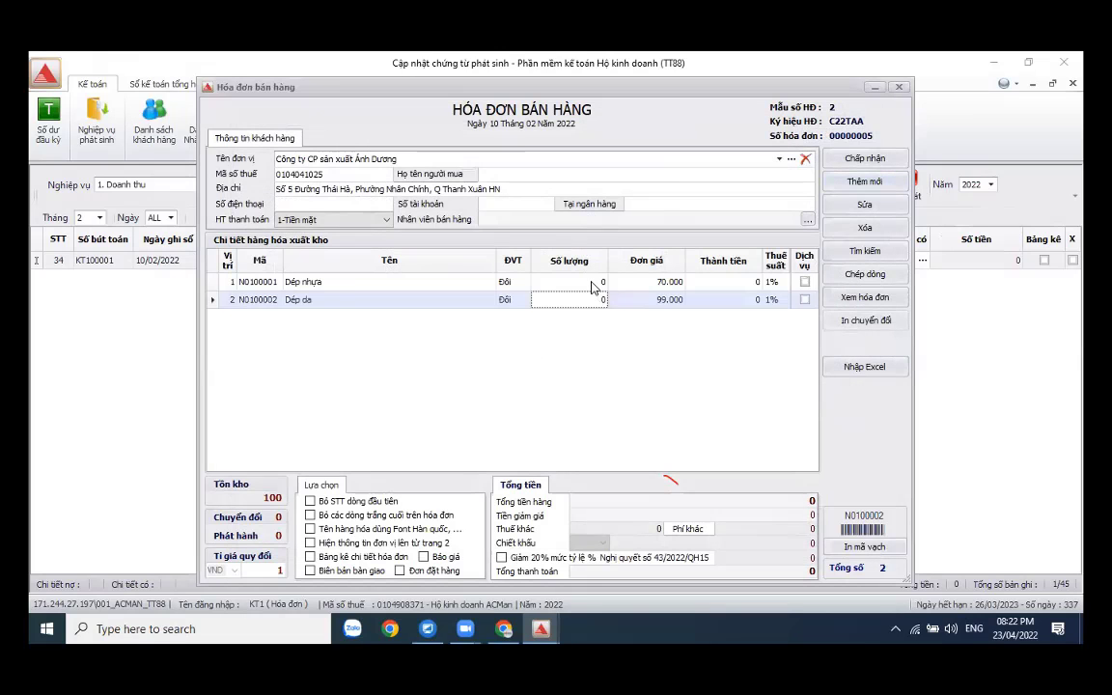
- Enter quantities 10 Dép nhựa and 20 Dép da and tick the 20% VAT reduction
{"action": "left_click", "coordinate": [591, 282]}
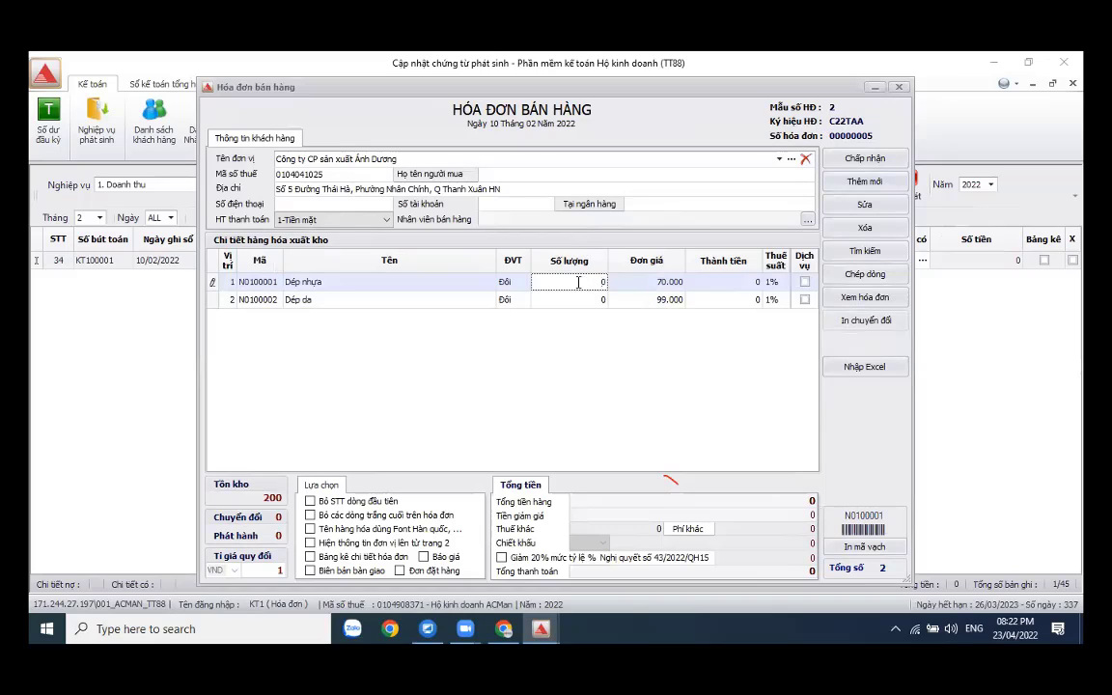
{"action": "type", "text": "10"}
{"action": "key", "text": "Return"}
{"action": "left_click", "coordinate": [591, 299]}
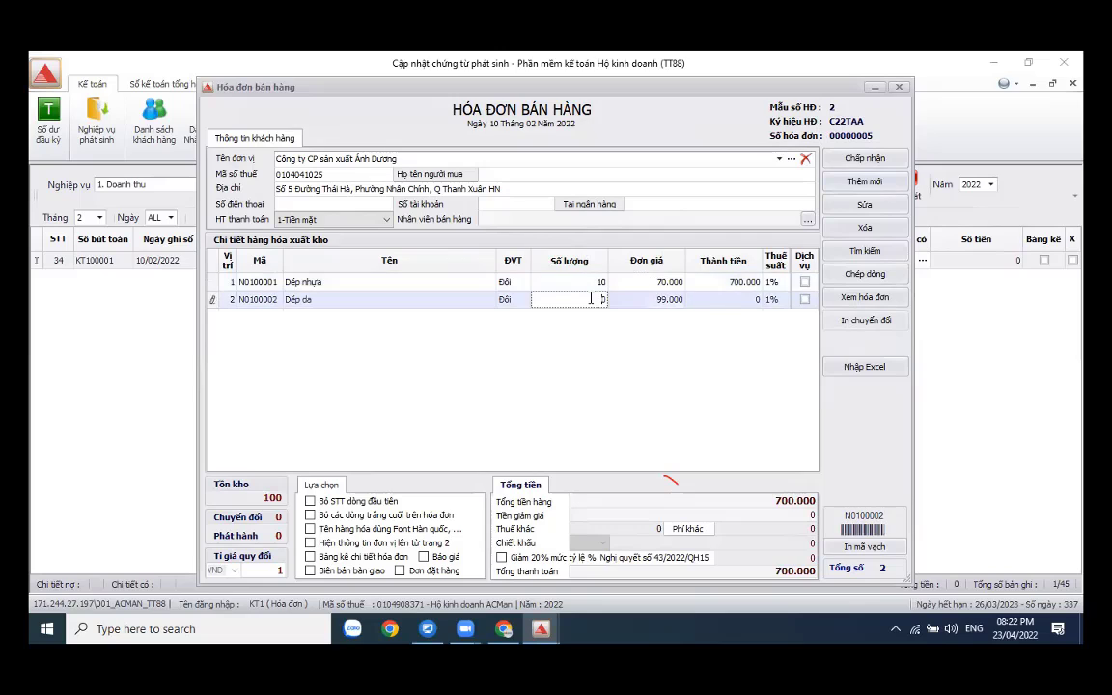
{"action": "type", "text": "20"}
{"action": "key", "text": "Return"}
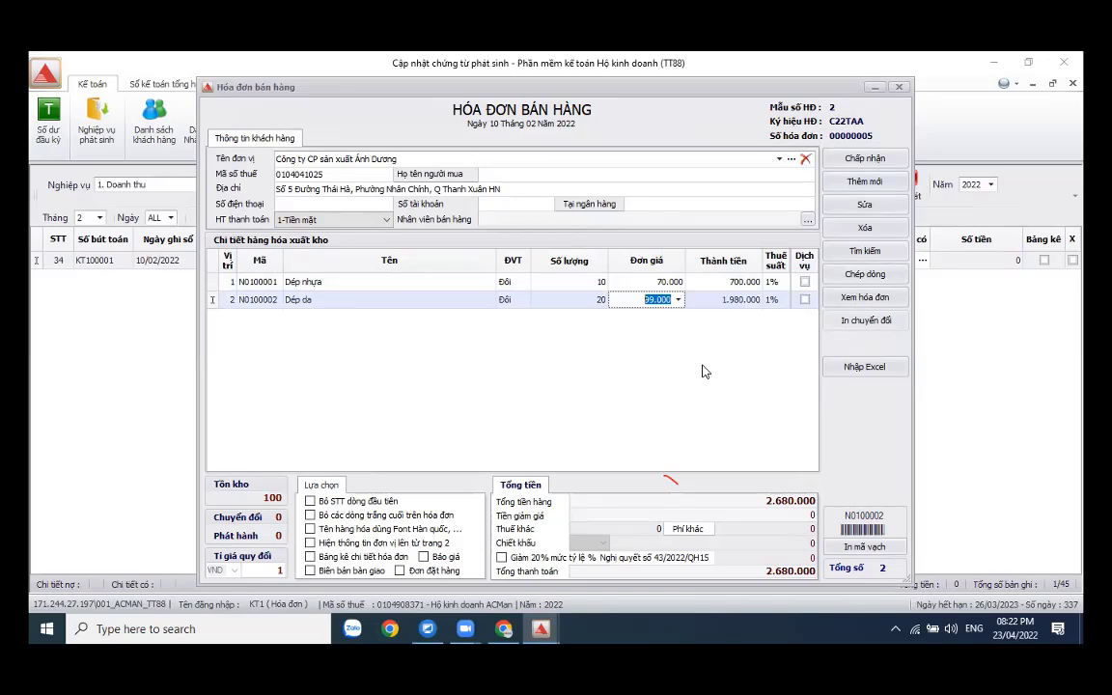
{"action": "left_click", "coordinate": [500, 558]}
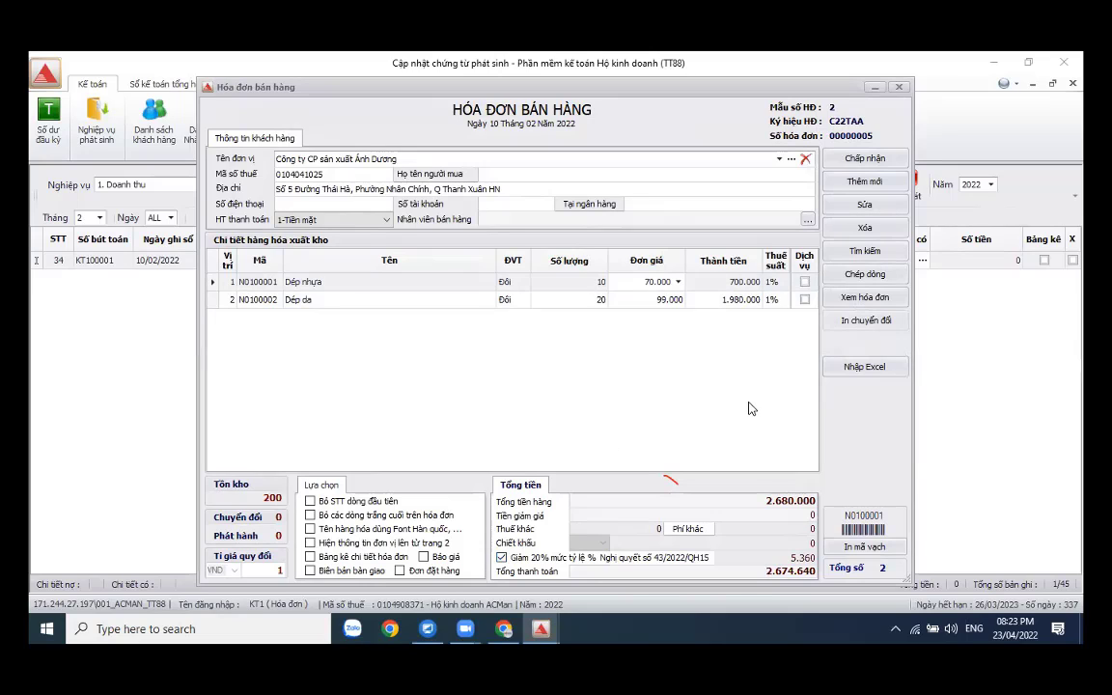
- Preview draft e-invoice 00000005 totalling 2.674.640 and scroll through it
{"action": "left_click", "coordinate": [865, 297]}
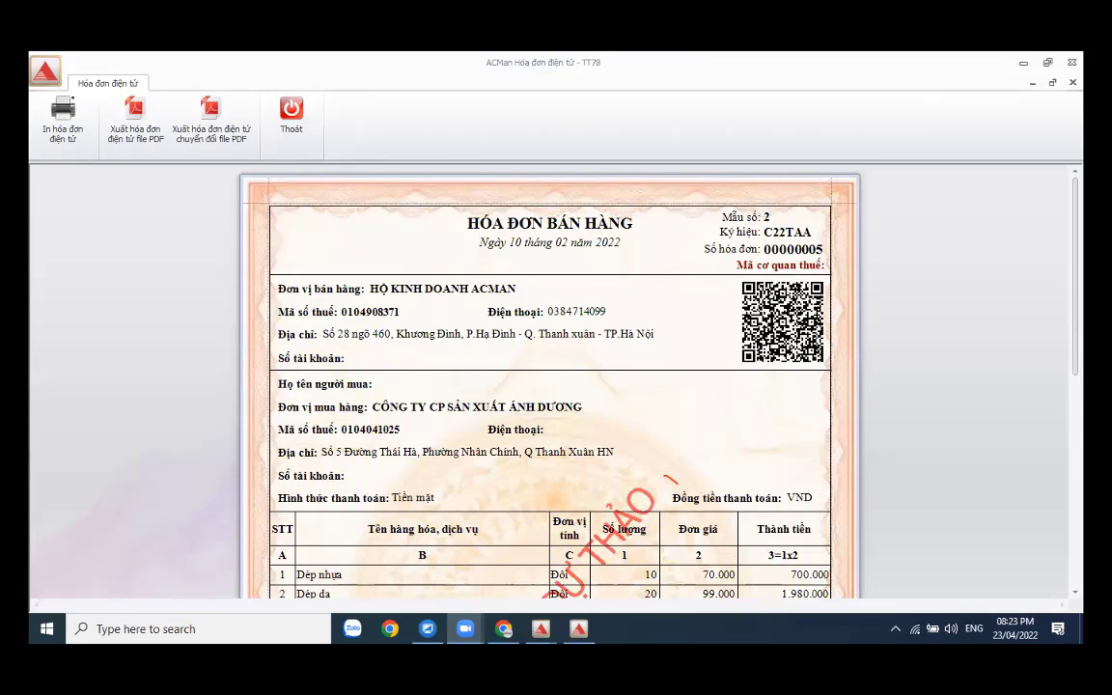
{"action": "scroll", "coordinate": [550, 386], "scroll_direction": "down", "scroll_amount": 5}
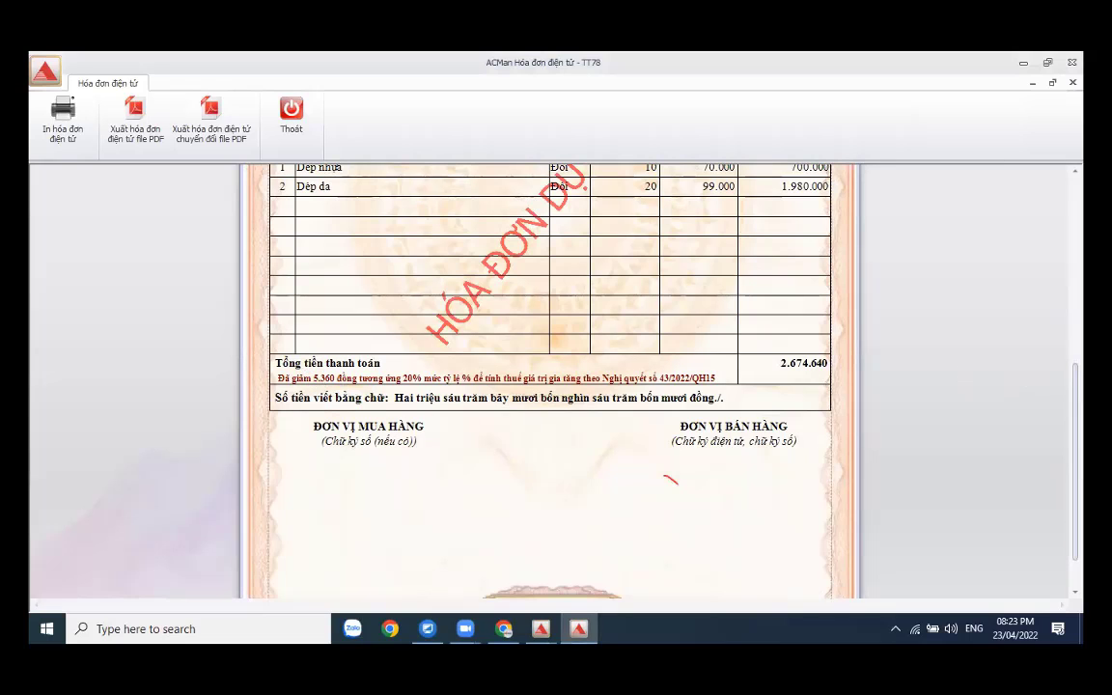
{"action": "scroll", "coordinate": [550, 381], "scroll_direction": "up", "scroll_amount": 4}
{"action": "scroll", "coordinate": [550, 381], "scroll_direction": "up", "scroll_amount": 1}
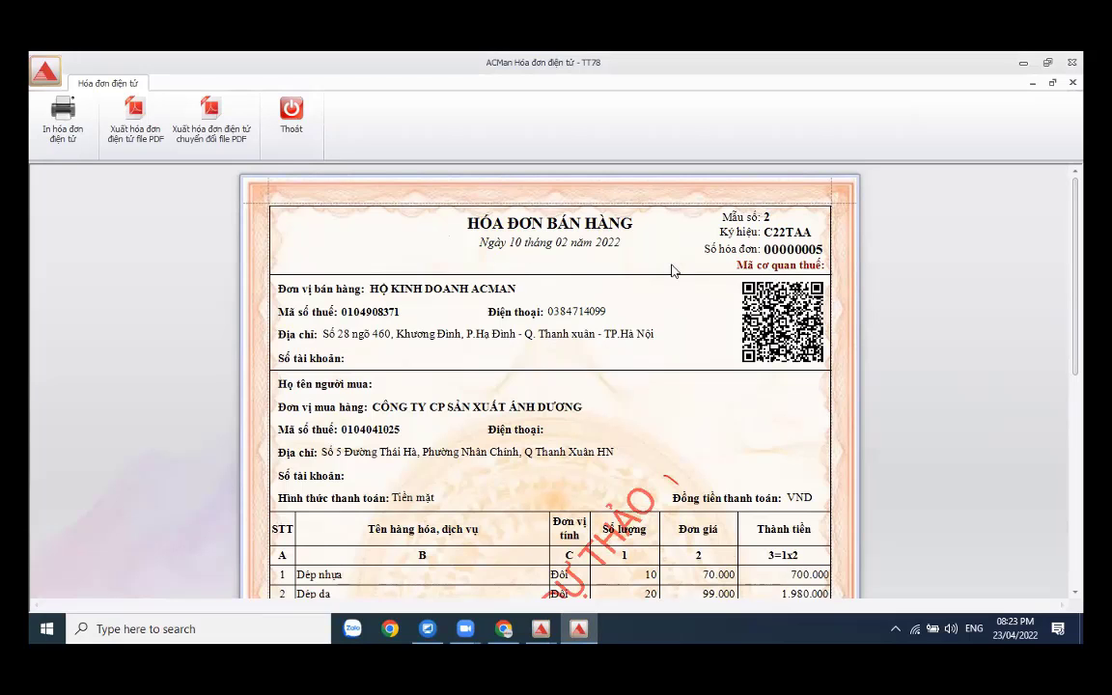
- Close the preview and accept invoice 00000005, posting 2.674.640 to 111/511
{"action": "left_click", "coordinate": [291, 114]}
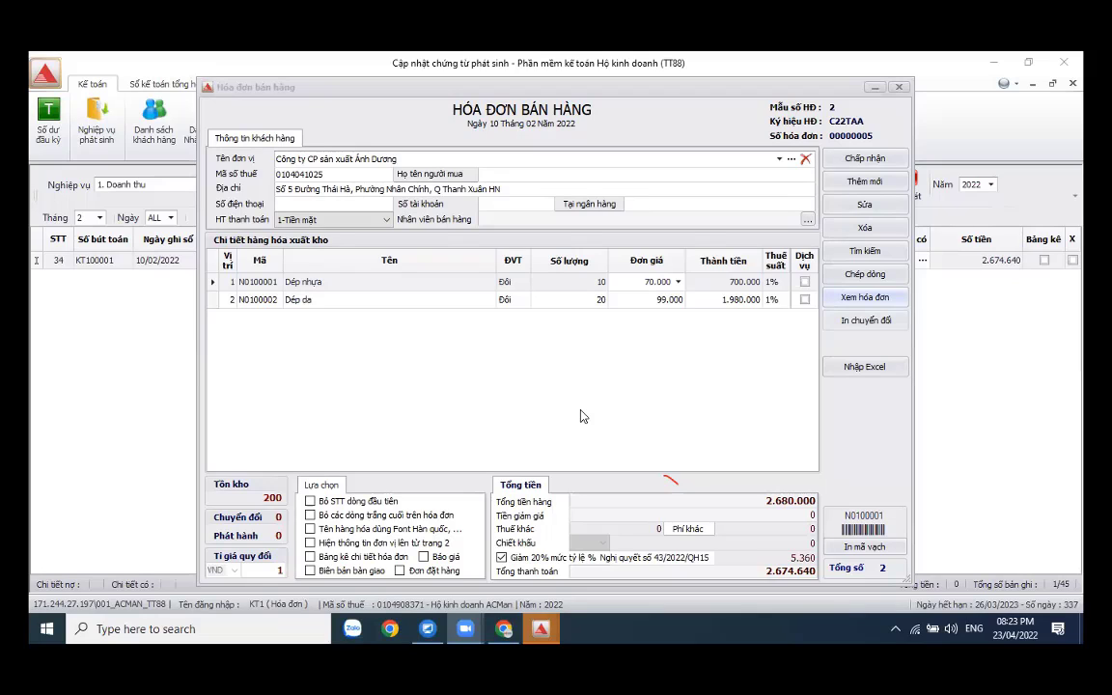
{"action": "left_click", "coordinate": [866, 431]}
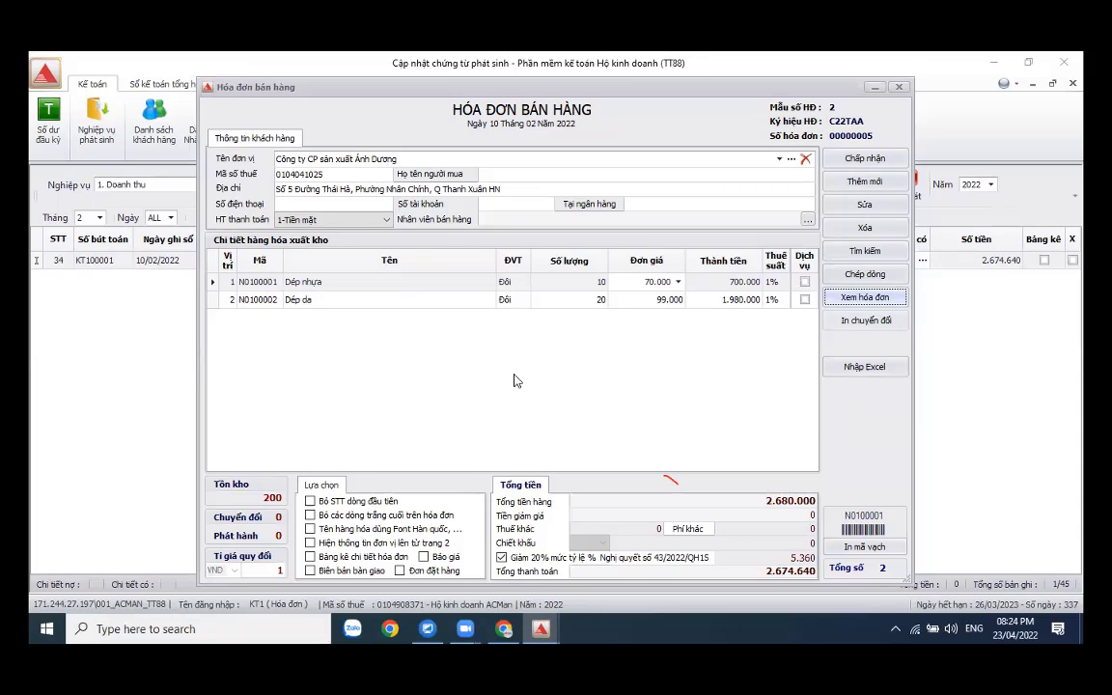
{"action": "left_click", "coordinate": [865, 159]}
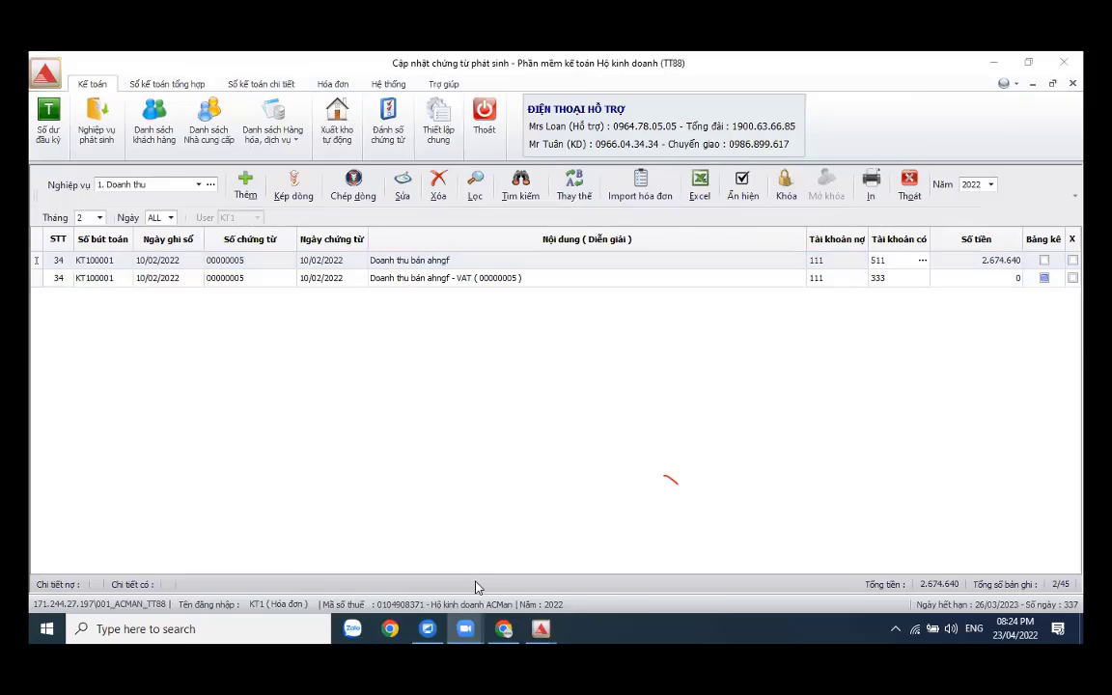
{"action": "left_click", "coordinate": [496, 382]}
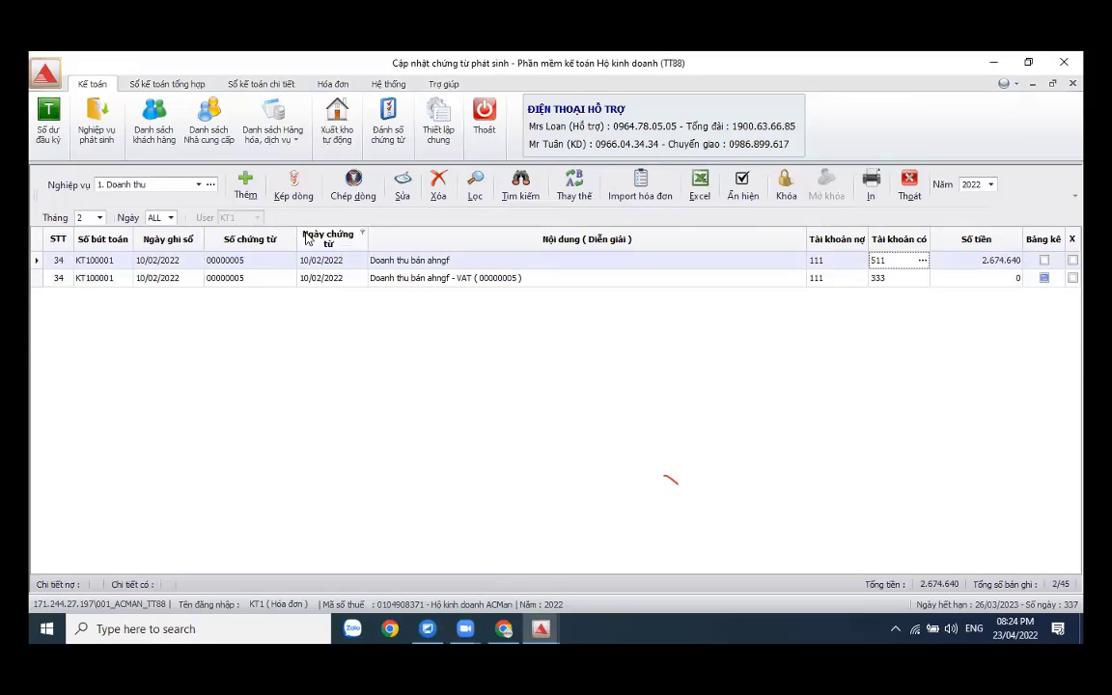
- Open the Tổng hợp tồn kho report with period from month 1 to month 3
{"action": "left_click", "coordinate": [258, 87]}
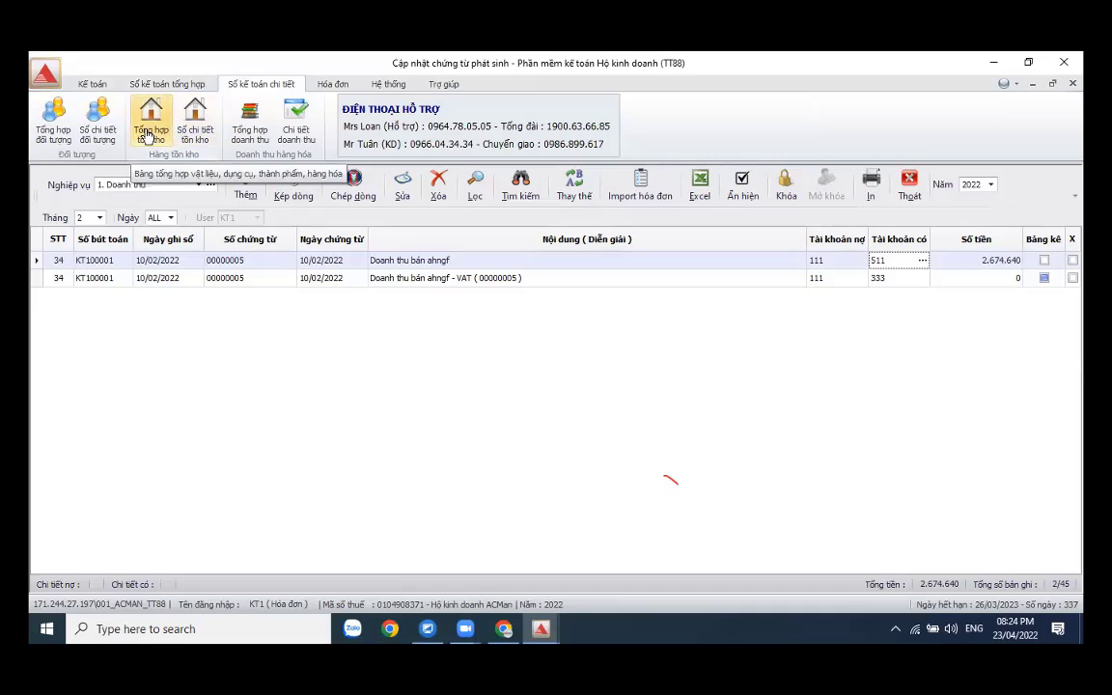
{"action": "left_click", "coordinate": [153, 152]}
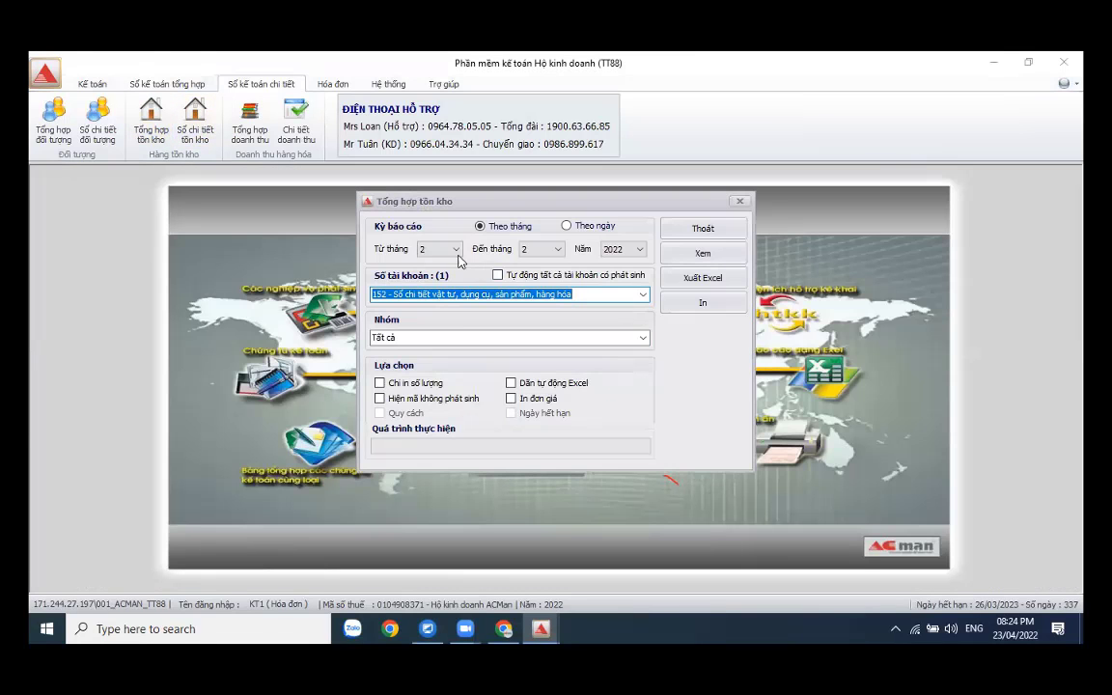
{"action": "left_click", "coordinate": [457, 250]}
{"action": "scroll", "coordinate": [439, 289], "scroll_direction": "up", "scroll_amount": 2}
{"action": "left_click", "coordinate": [425, 260]}
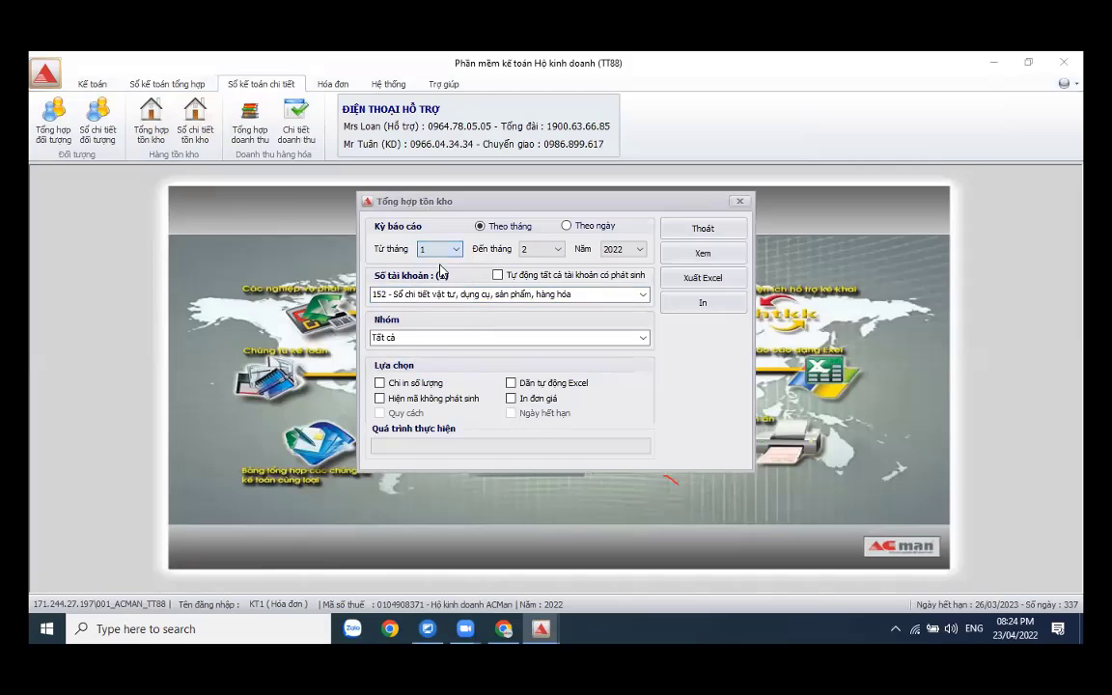
{"action": "left_click", "coordinate": [558, 250]}
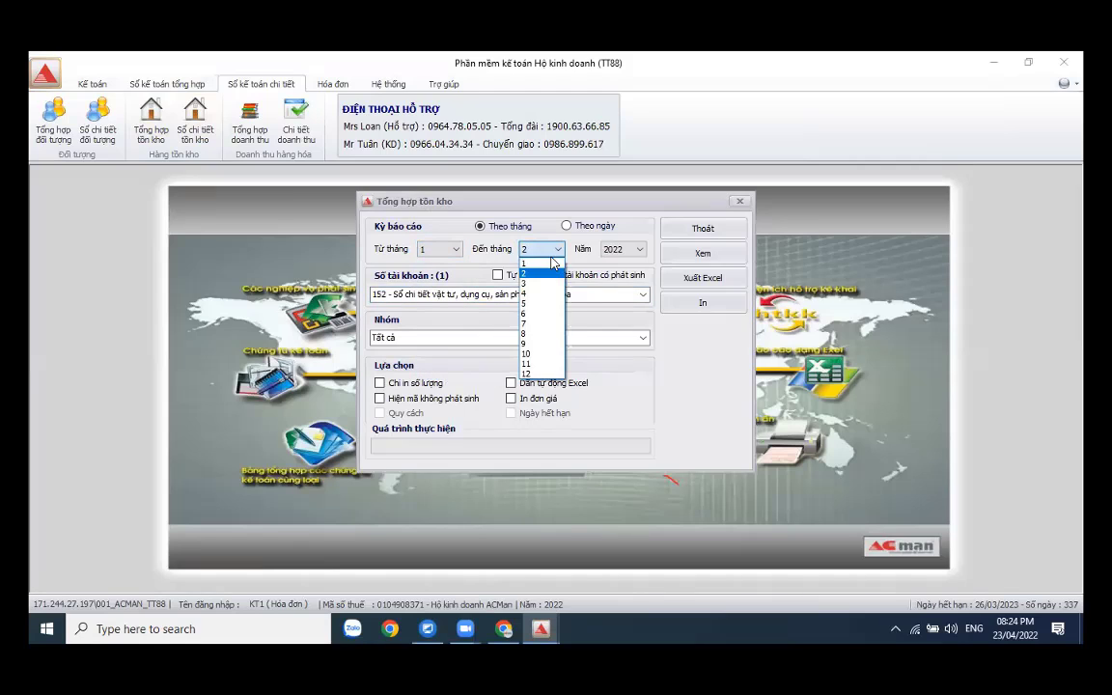
{"action": "left_click", "coordinate": [539, 281]}
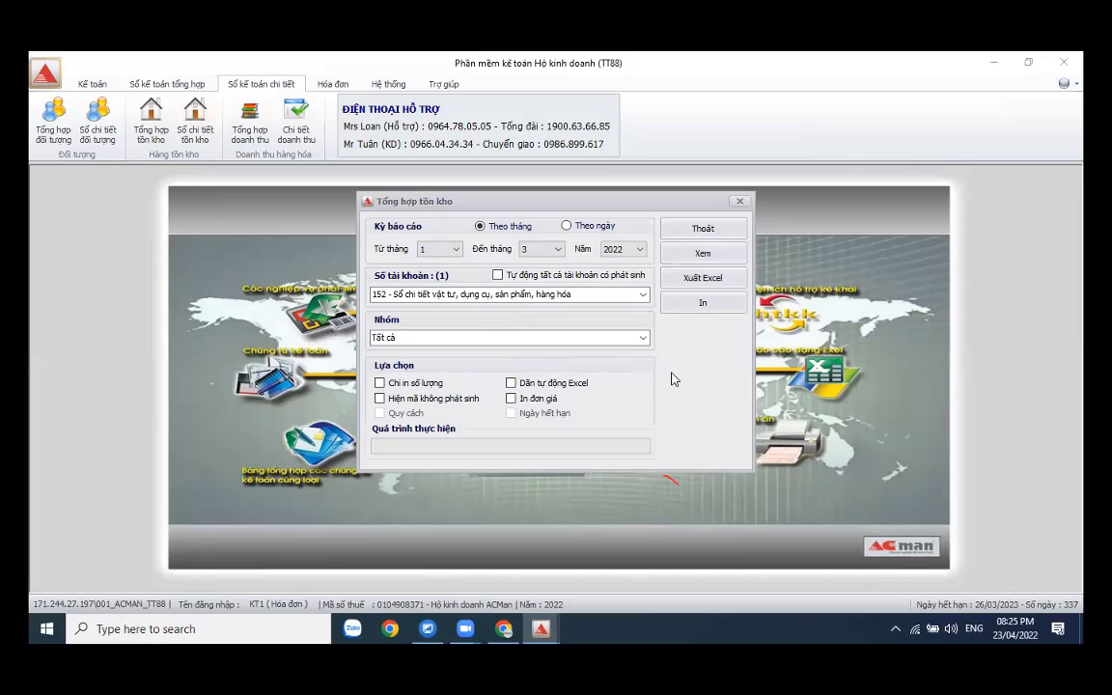
- Keep the month-based period, export the stock summary to Excel and close the settings
{"action": "left_click", "coordinate": [567, 228]}
{"action": "key", "text": "Tab"}
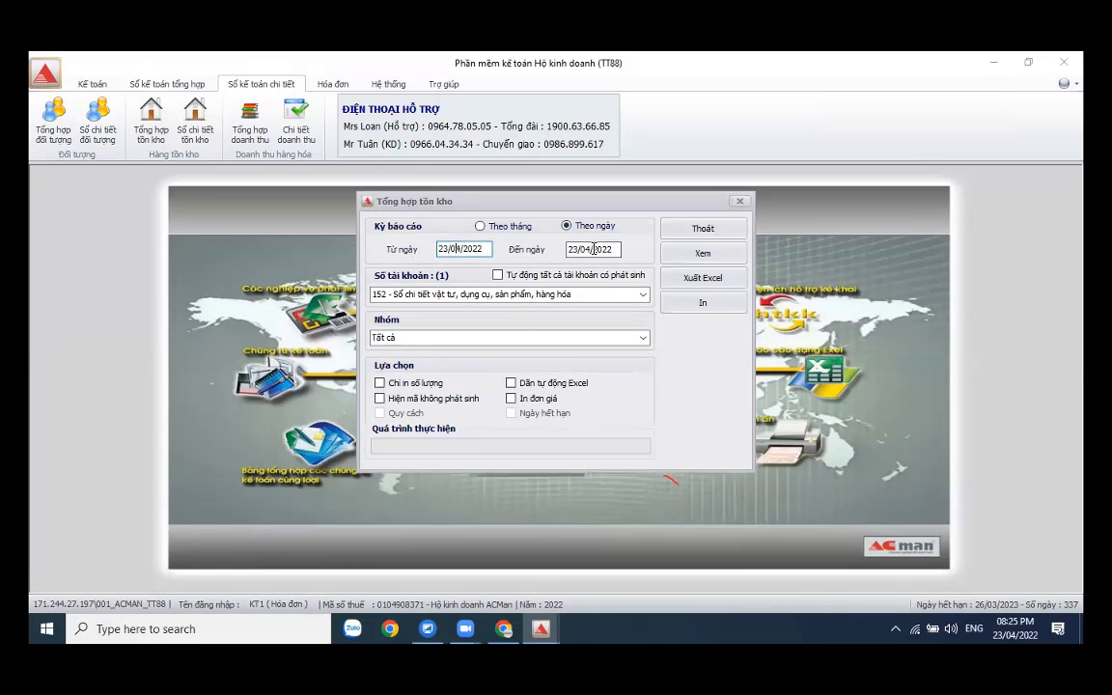
{"action": "left_click", "coordinate": [462, 249]}
{"action": "left_click", "coordinate": [481, 228]}
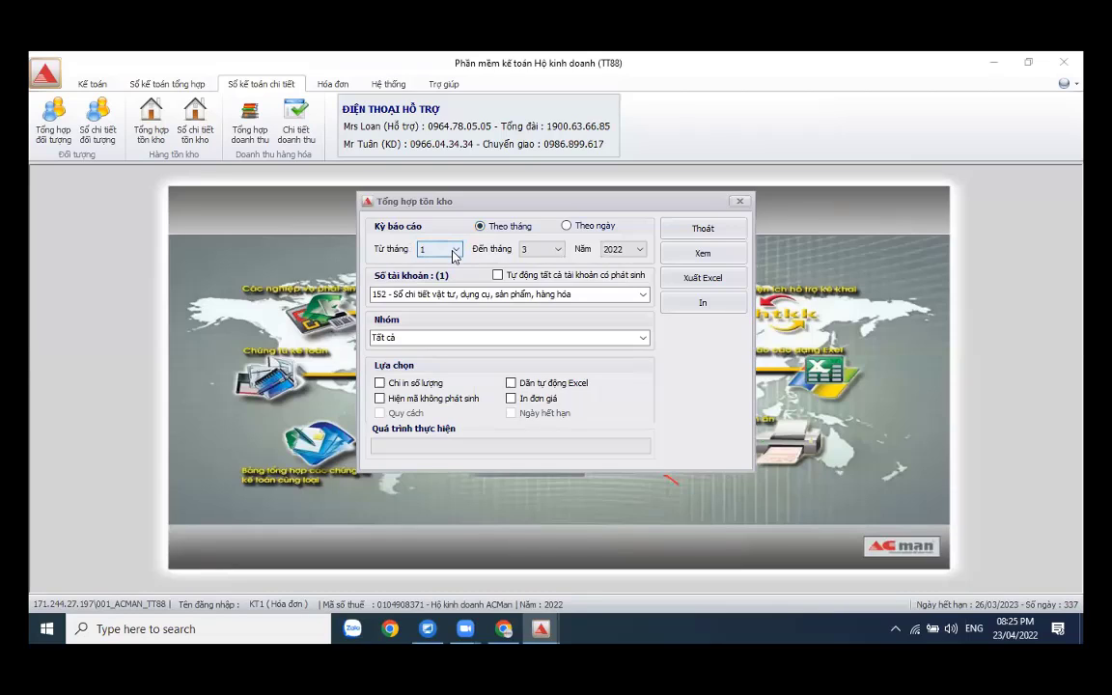
{"action": "left_click", "coordinate": [703, 302]}
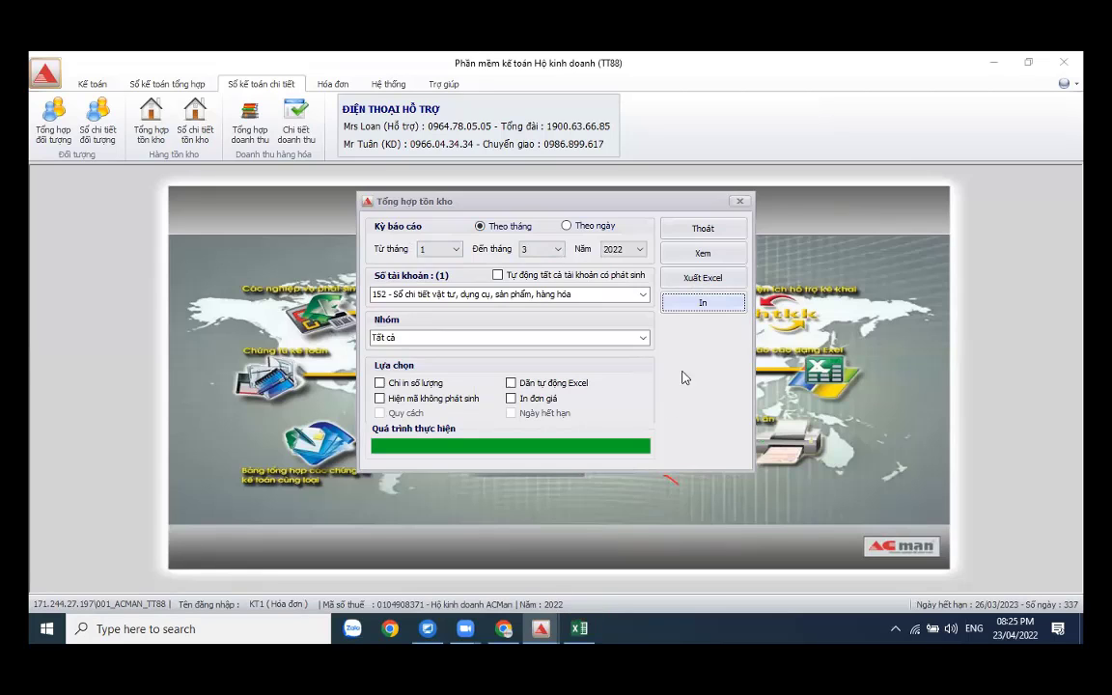
{"action": "left_click", "coordinate": [719, 229]}
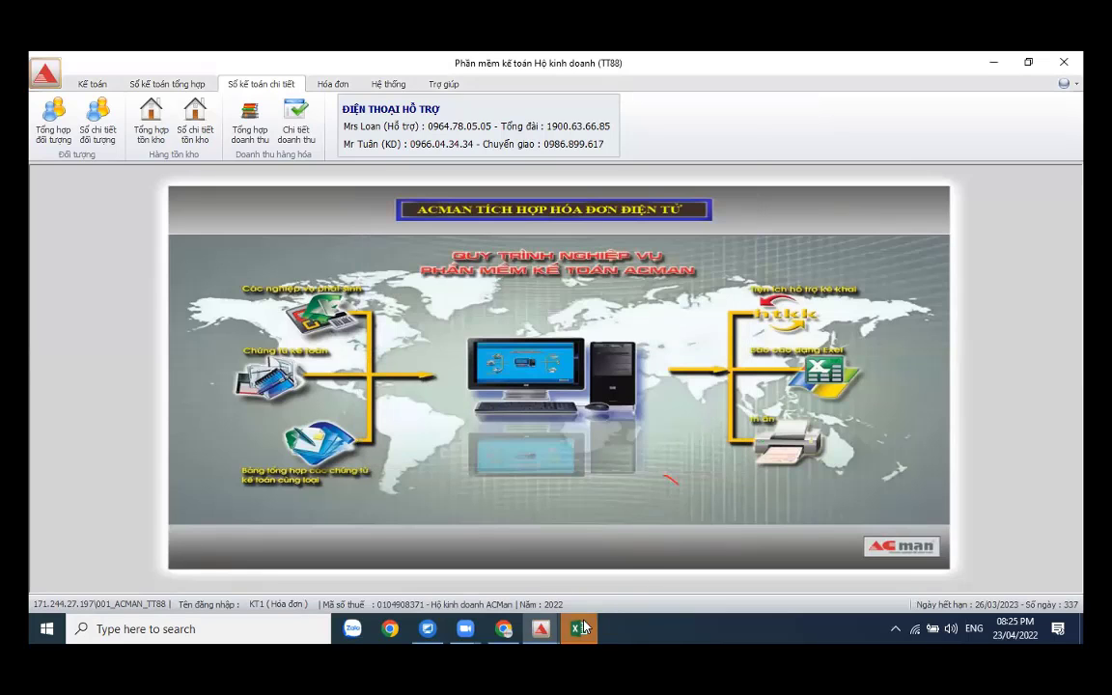
- Review the exported stock summary, extend page 1 to column L, then minimize Excel
{"action": "mouse_move", "coordinate": [583, 628]}
{"action": "left_click", "coordinate": [570, 544]}
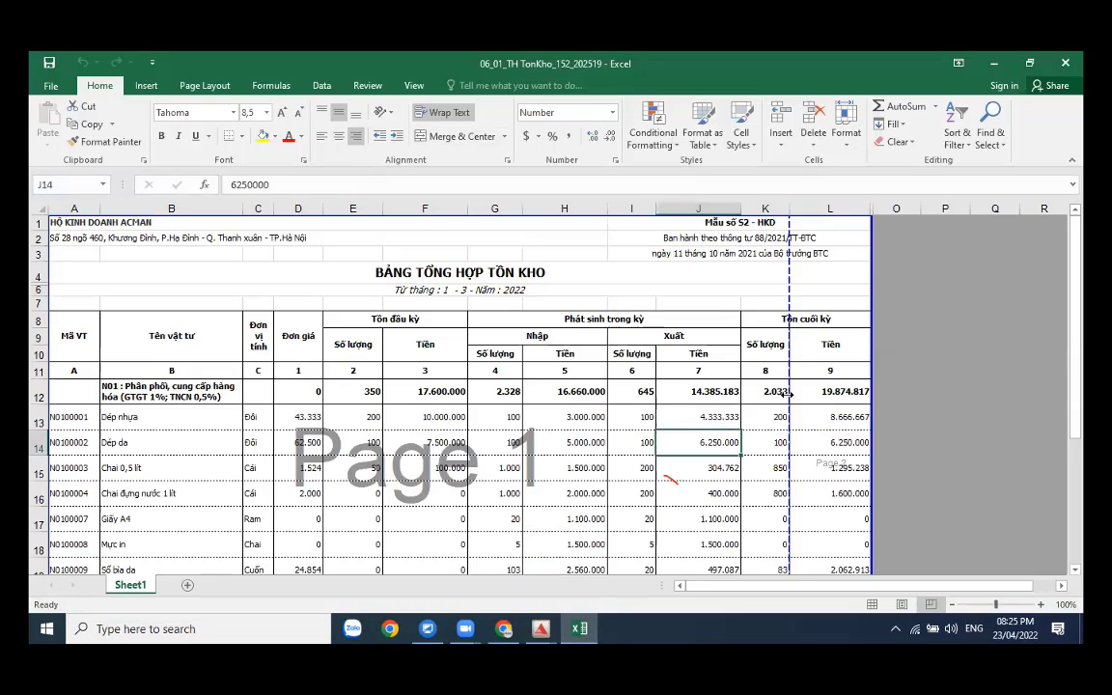
{"action": "left_click_drag", "start_coordinate": [788, 393], "coordinate": [964, 360]}
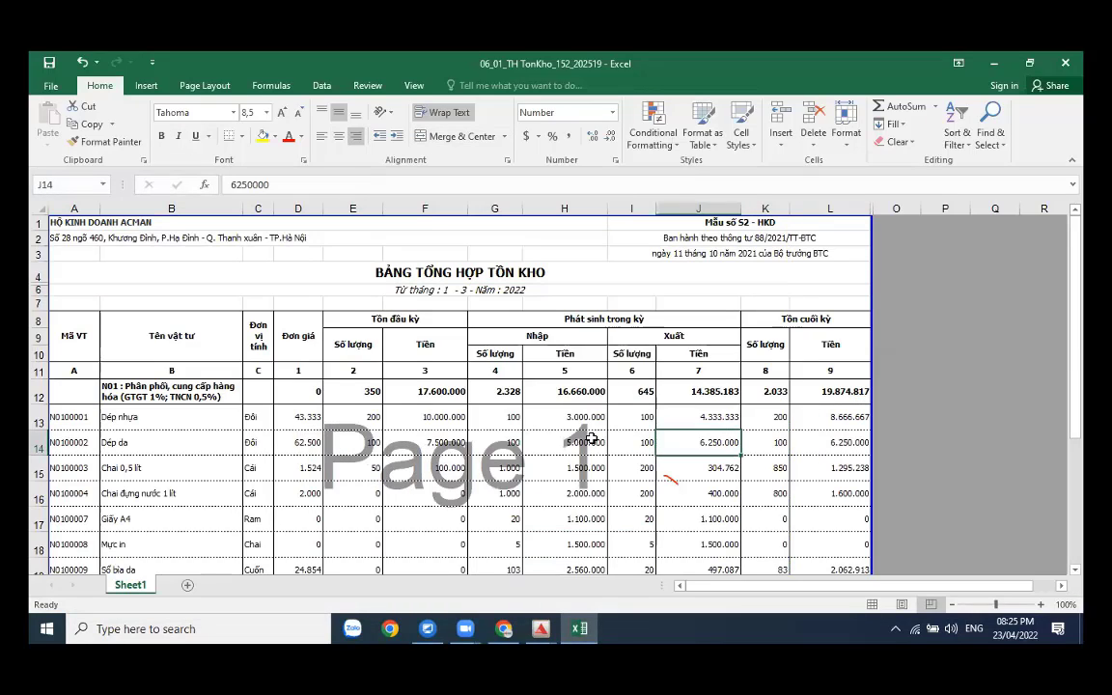
{"action": "scroll", "coordinate": [591, 439], "scroll_direction": "down", "scroll_amount": 2}
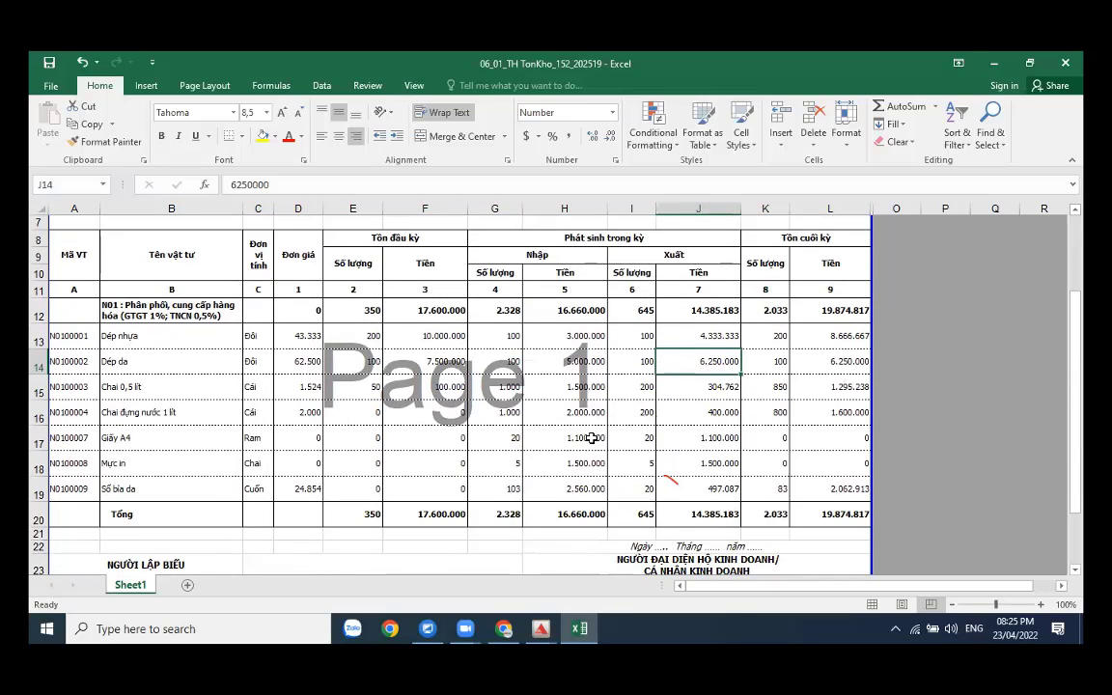
{"action": "scroll", "coordinate": [591, 437], "scroll_direction": "up", "scroll_amount": 1}
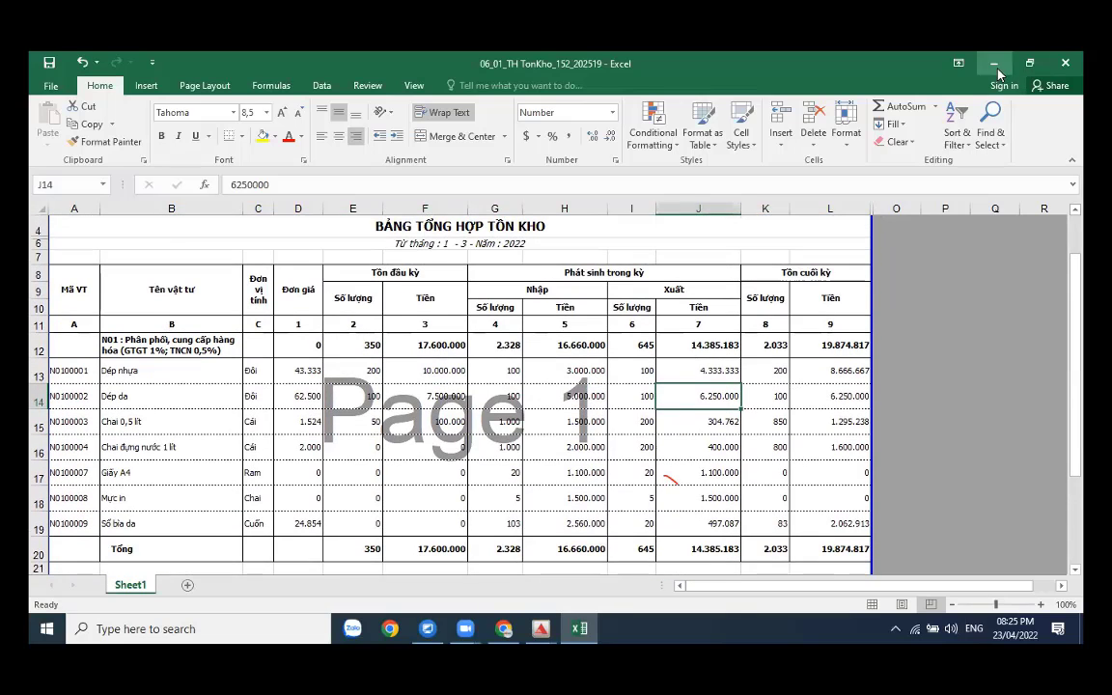
{"action": "left_click", "coordinate": [995, 65]}
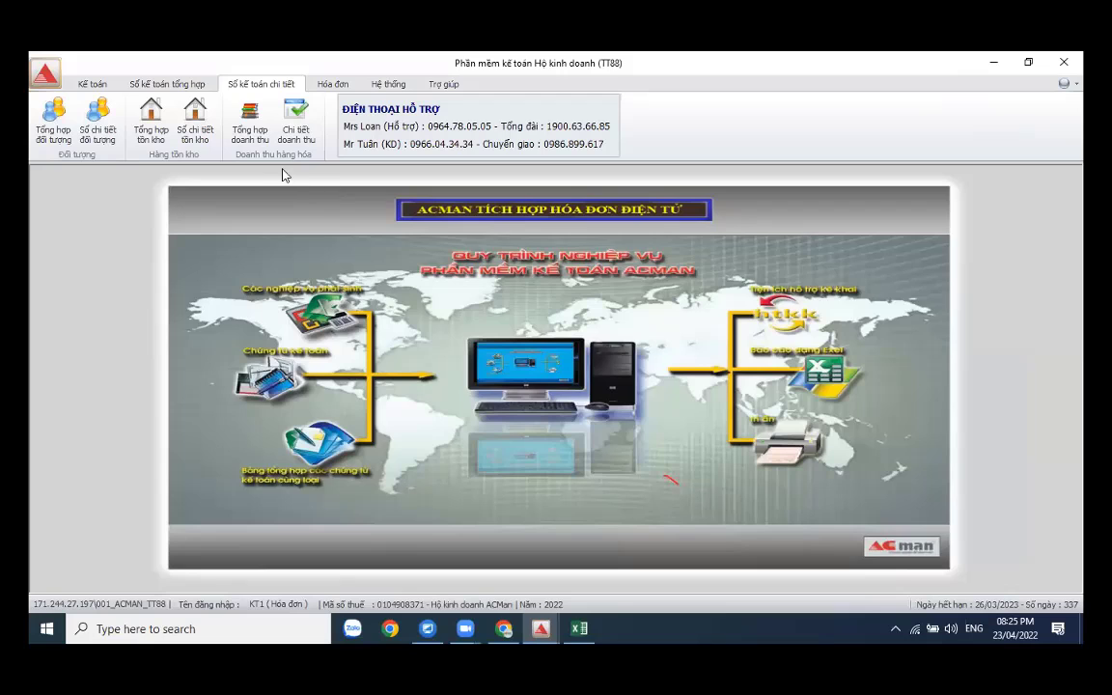
- Export the account 511 revenue summary for months 1–3 of 2022 to Excel and bring up the workbook
{"action": "left_click", "coordinate": [261, 120]}
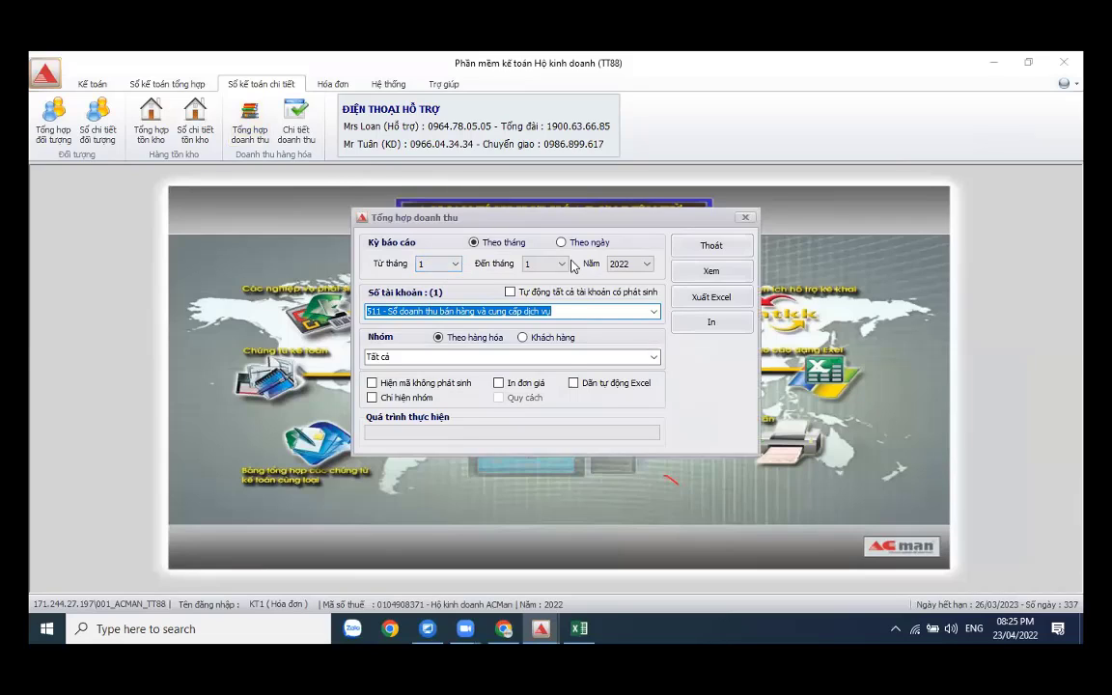
{"action": "left_click", "coordinate": [550, 263]}
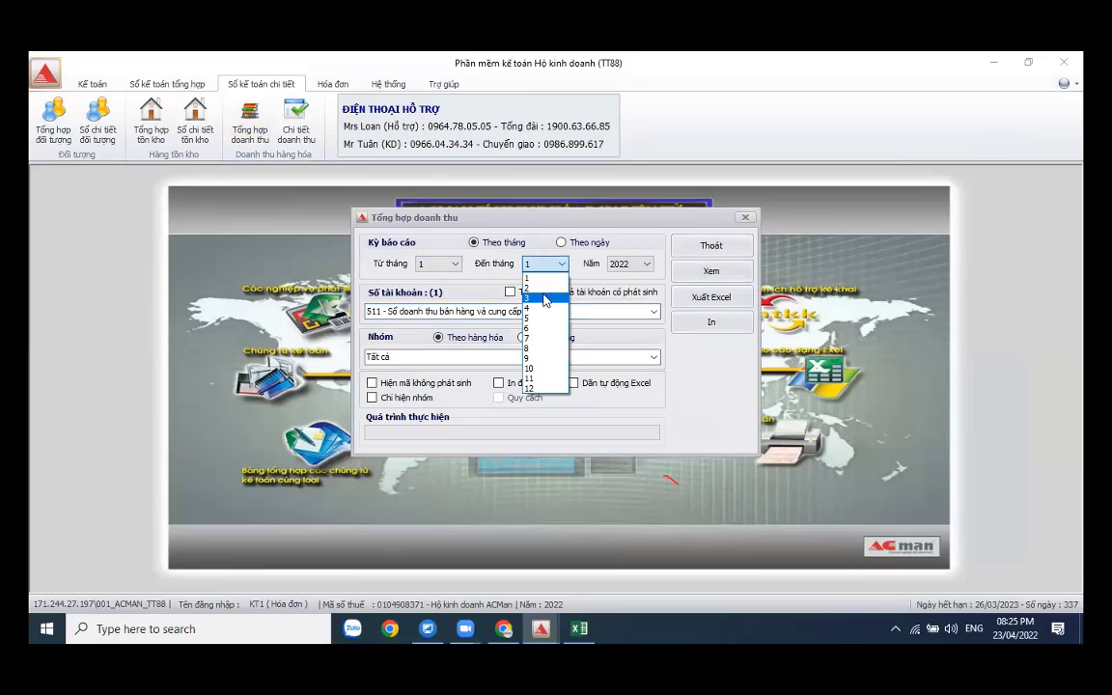
{"action": "left_click", "coordinate": [540, 297]}
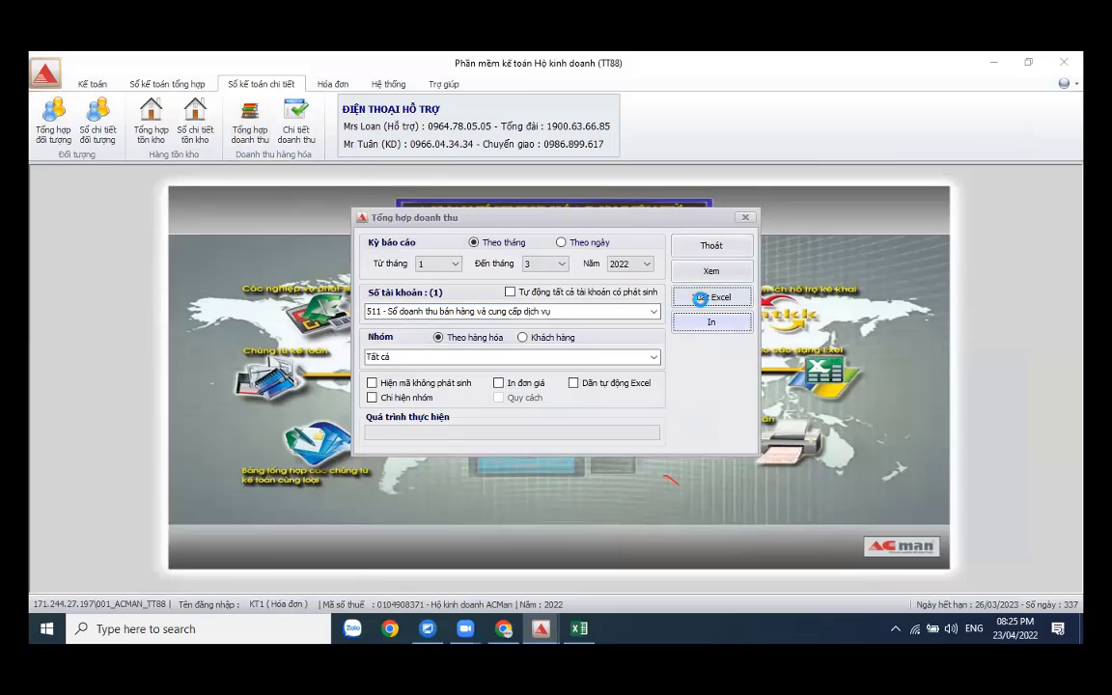
{"action": "left_click", "coordinate": [711, 322]}
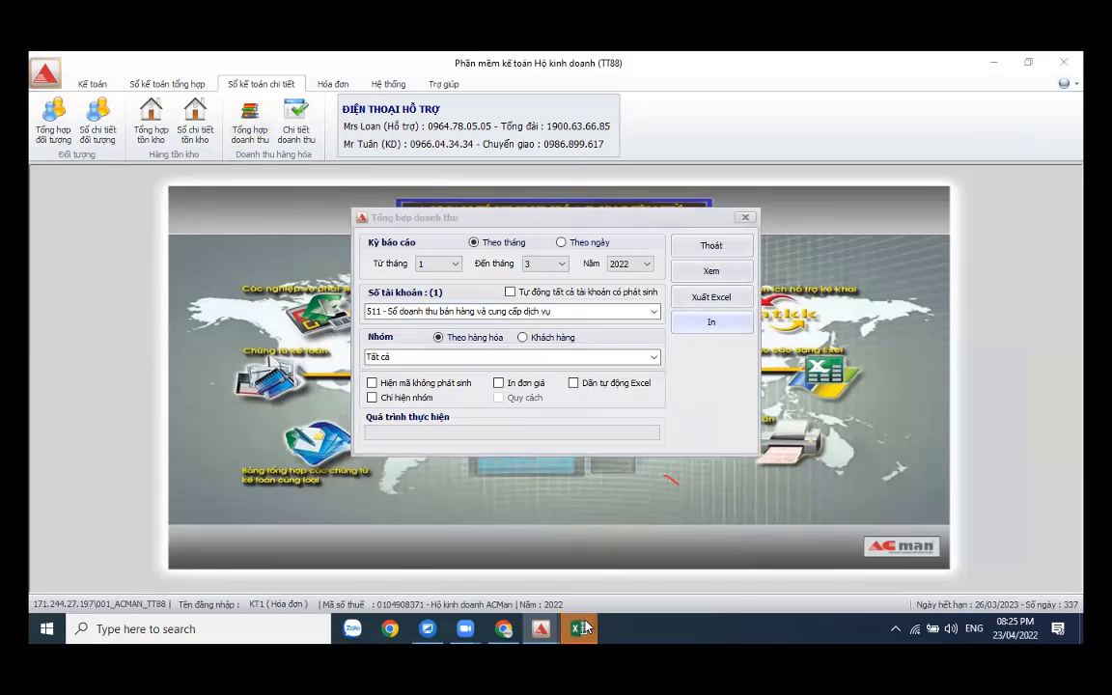
{"action": "mouse_move", "coordinate": [584, 629]}
{"action": "left_click", "coordinate": [599, 555]}
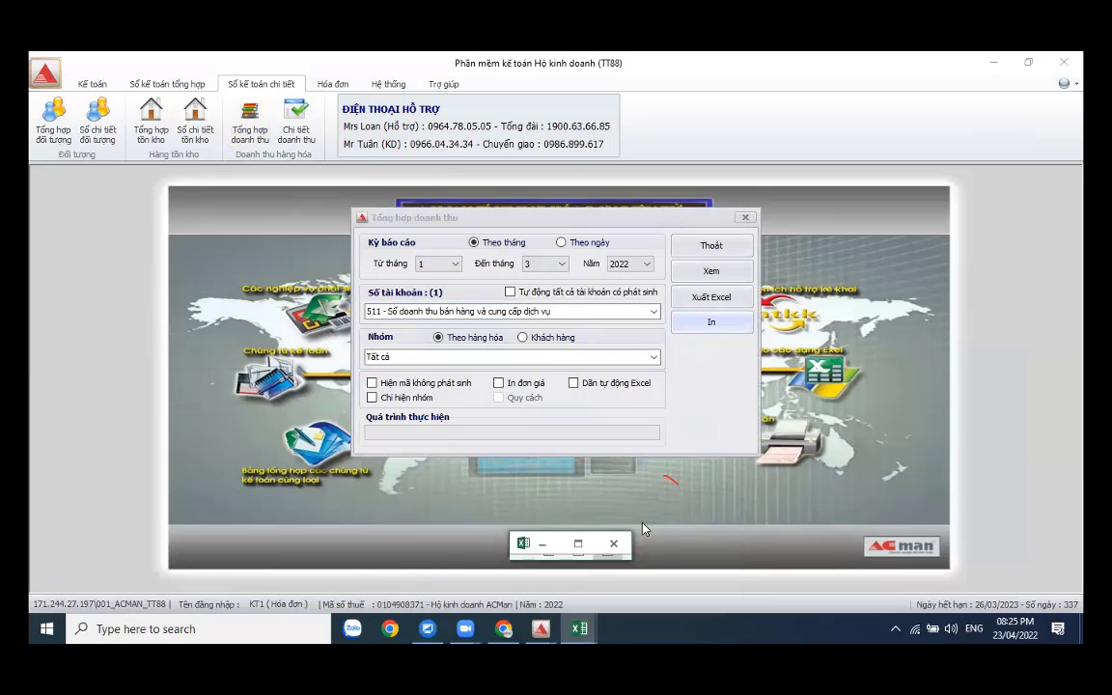
- Check the Dép da unit price and Chai 0,5 lít amount, then close the revenue summary settings
{"action": "left_click", "coordinate": [584, 548]}
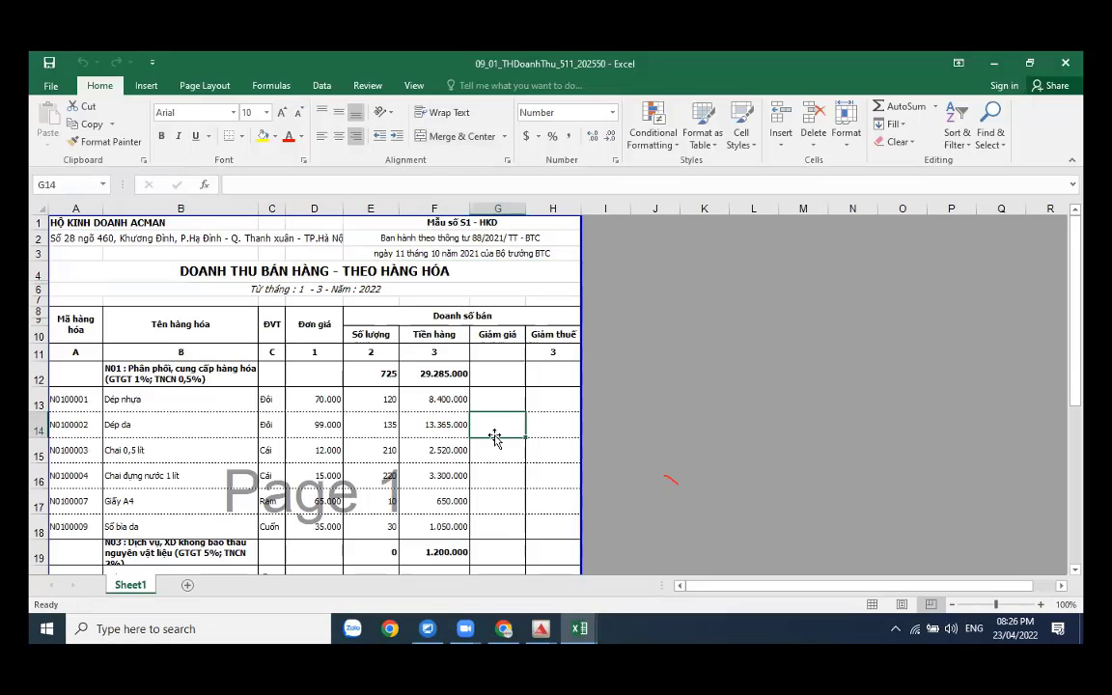
{"action": "scroll", "coordinate": [494, 437], "scroll_direction": "down", "scroll_amount": 7}
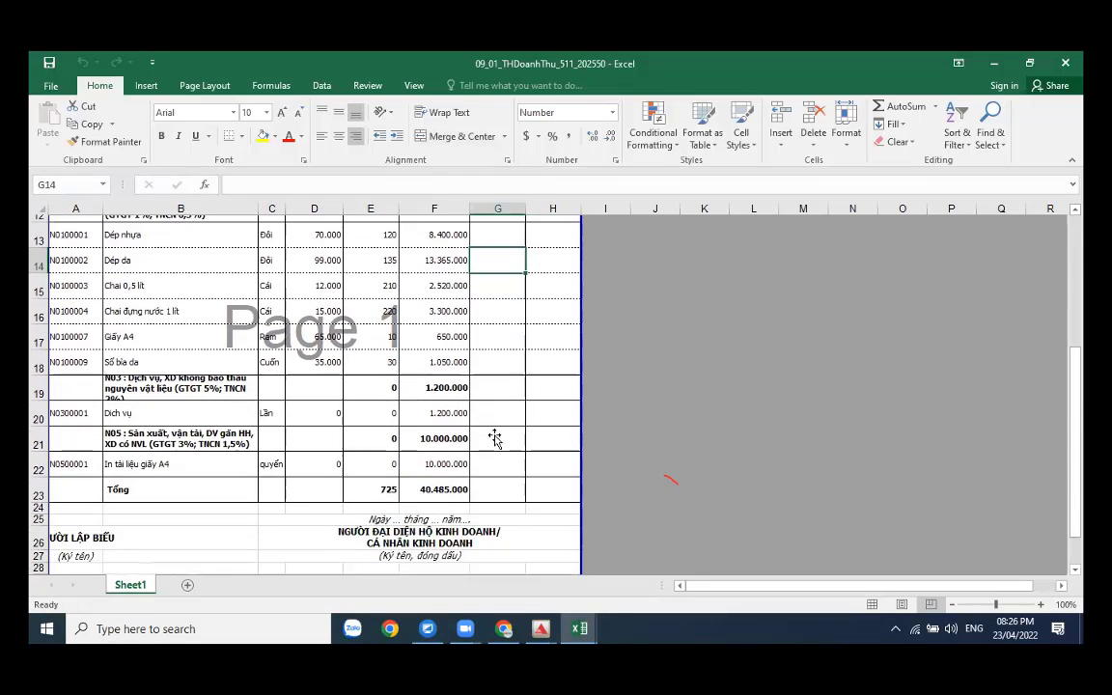
{"action": "scroll", "coordinate": [494, 437], "scroll_direction": "up", "scroll_amount": 3}
{"action": "scroll", "coordinate": [494, 437], "scroll_direction": "up", "scroll_amount": 3}
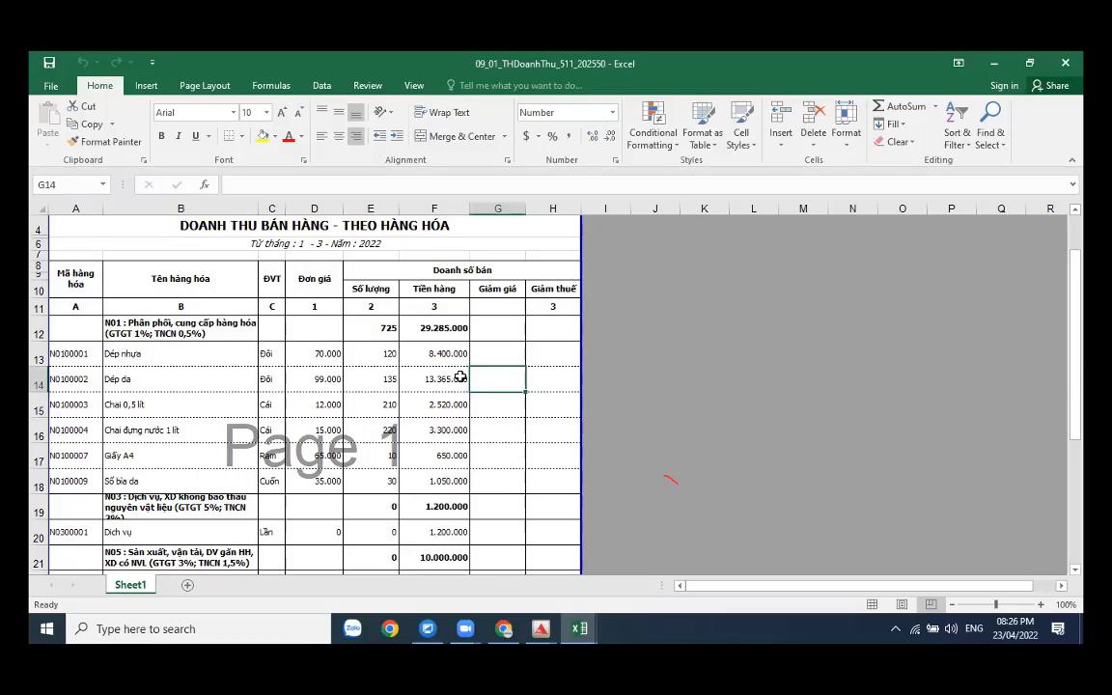
{"action": "left_click", "coordinate": [333, 378]}
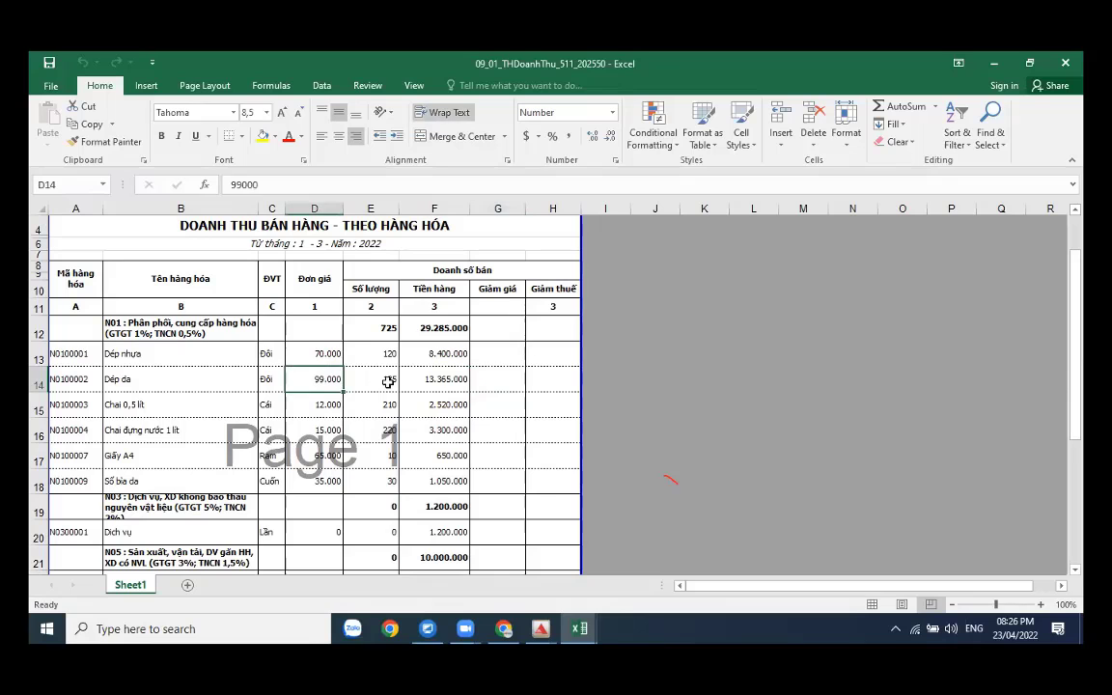
{"action": "left_click", "coordinate": [441, 402]}
{"action": "scroll", "coordinate": [821, 414], "scroll_direction": "down", "scroll_amount": 4}
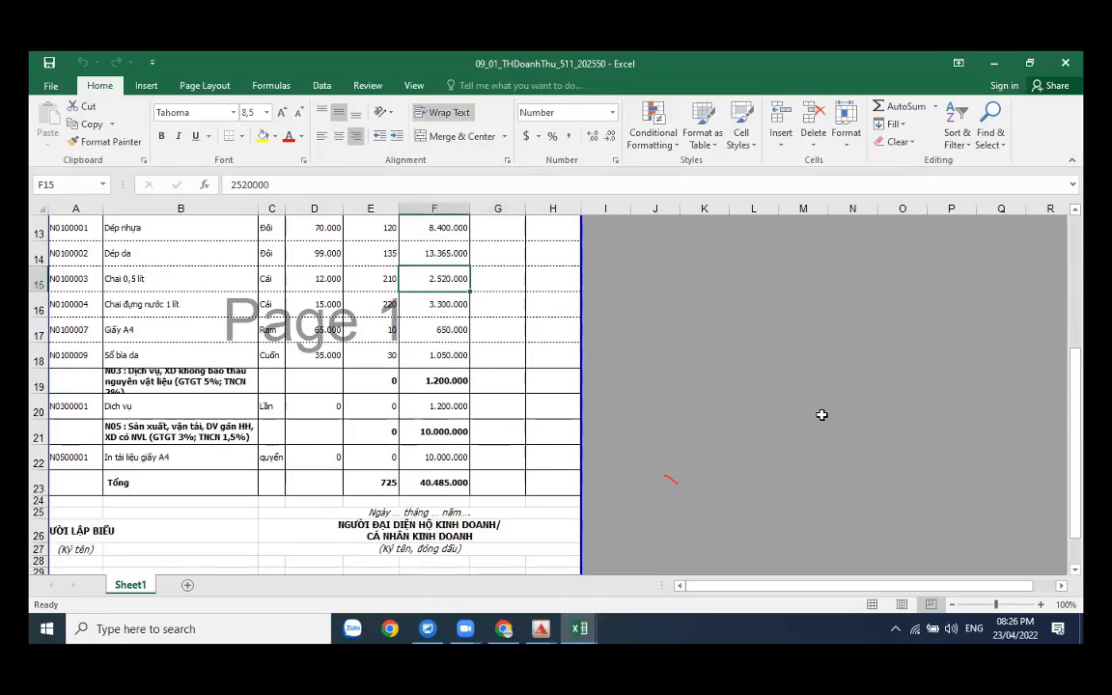
{"action": "left_click", "coordinate": [993, 63]}
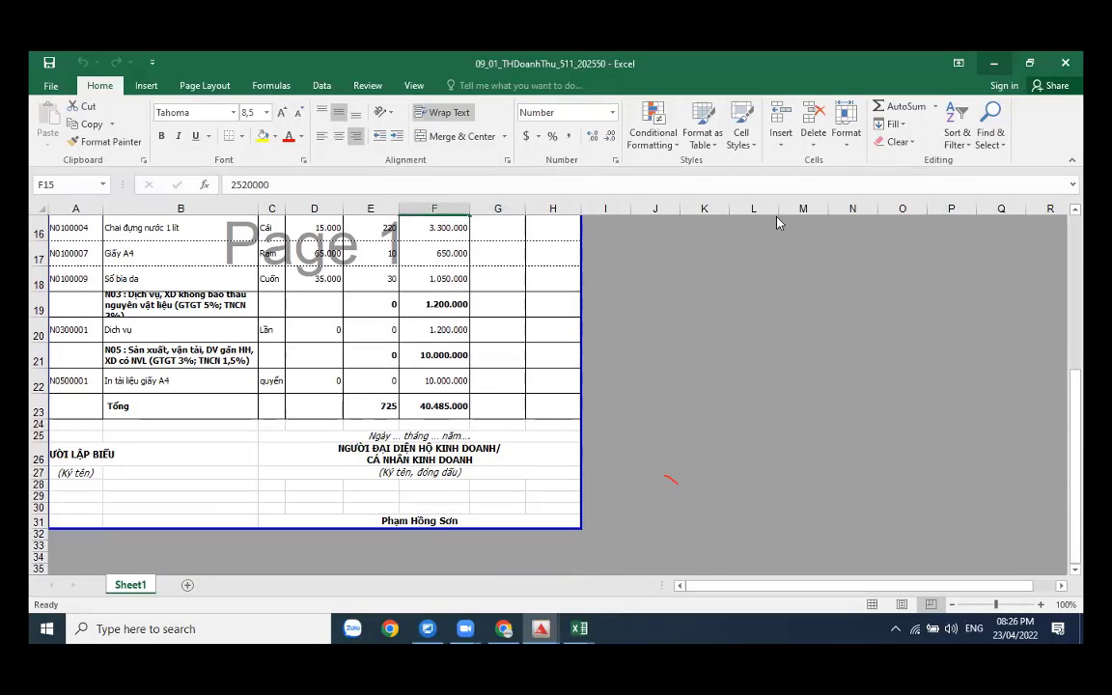
{"action": "left_click", "coordinate": [691, 250]}
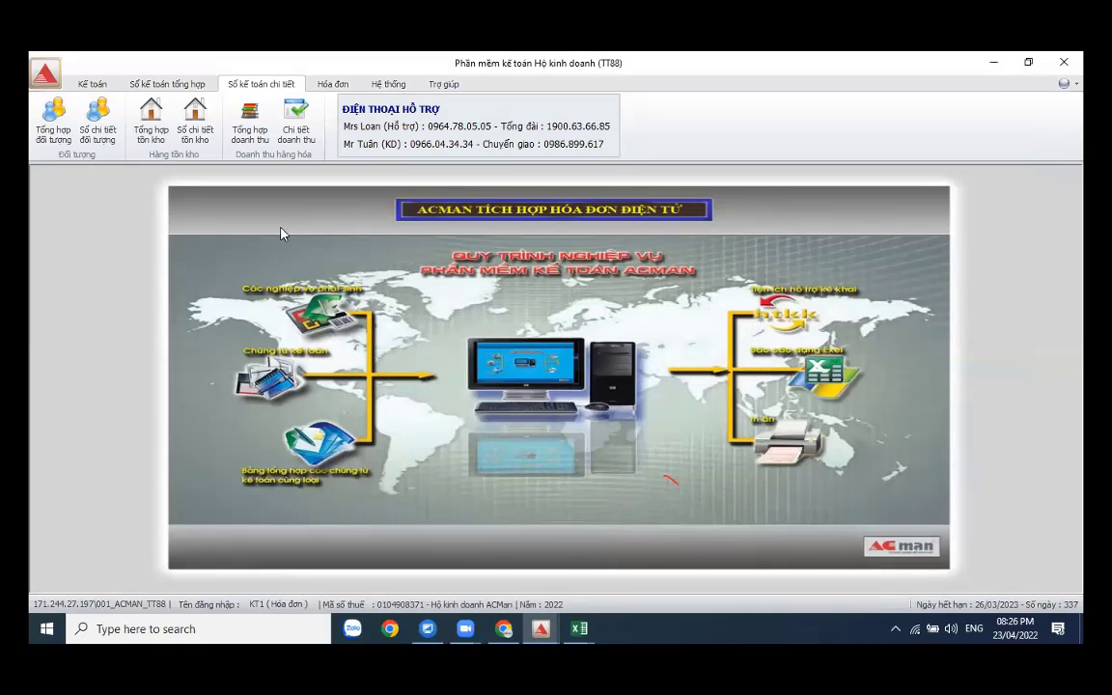
- Export the Q1 2022 household business tax declaration (form 01/CNKD) to Word, dismissing the HTKK login
{"action": "left_click", "coordinate": [164, 86]}
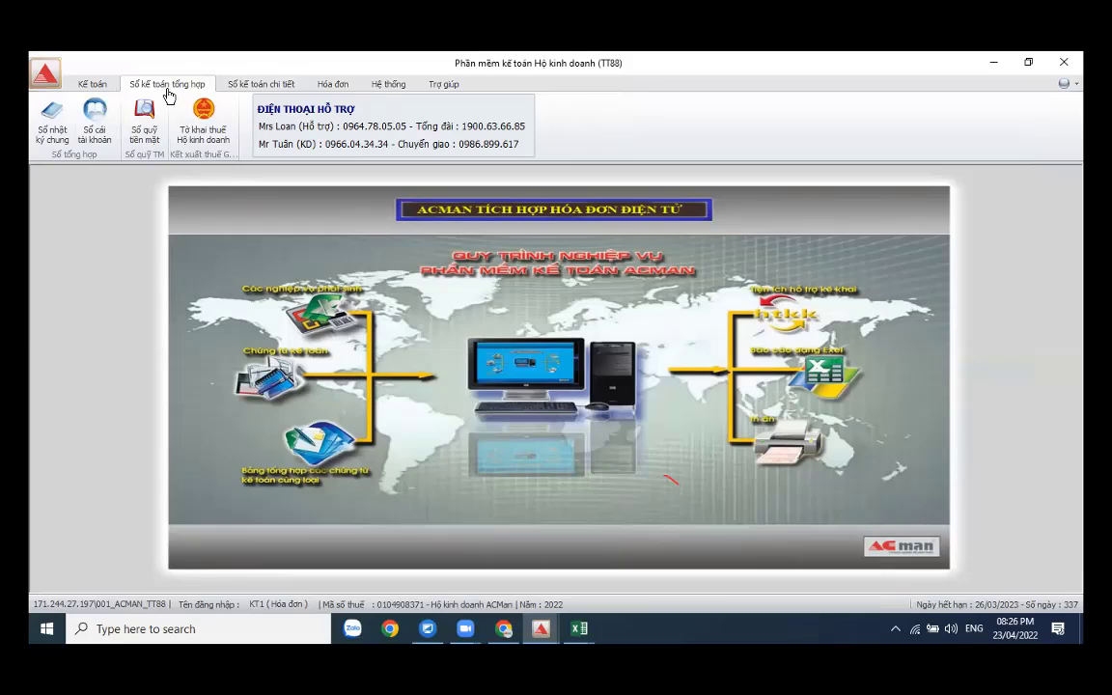
{"action": "left_click", "coordinate": [202, 121]}
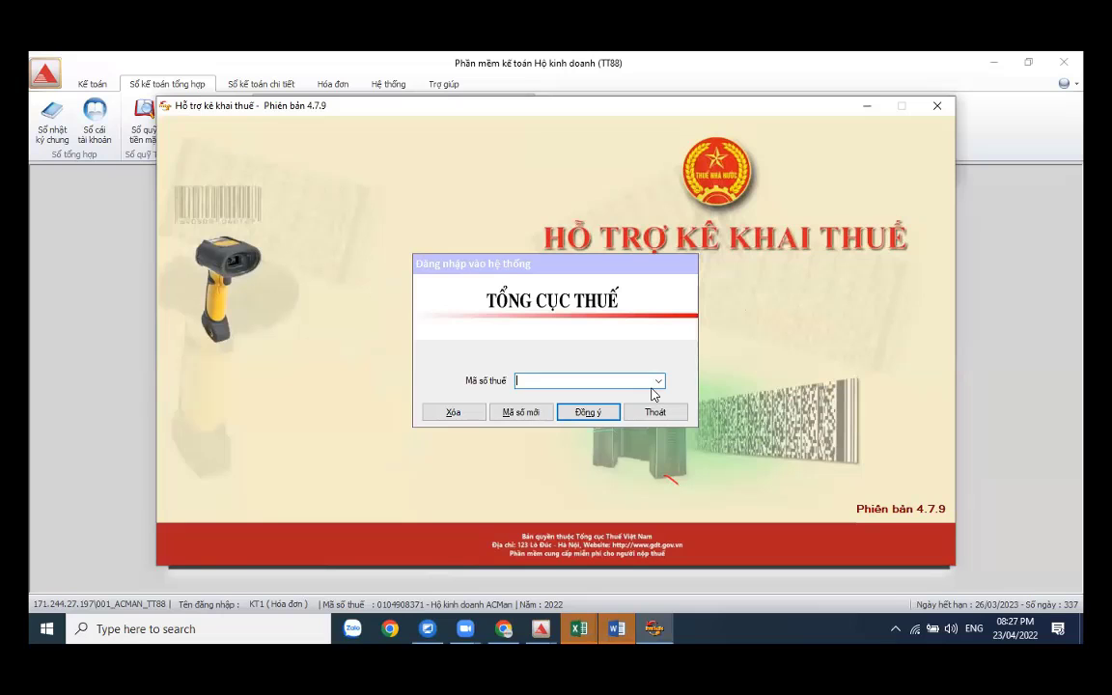
{"action": "left_click", "coordinate": [664, 411]}
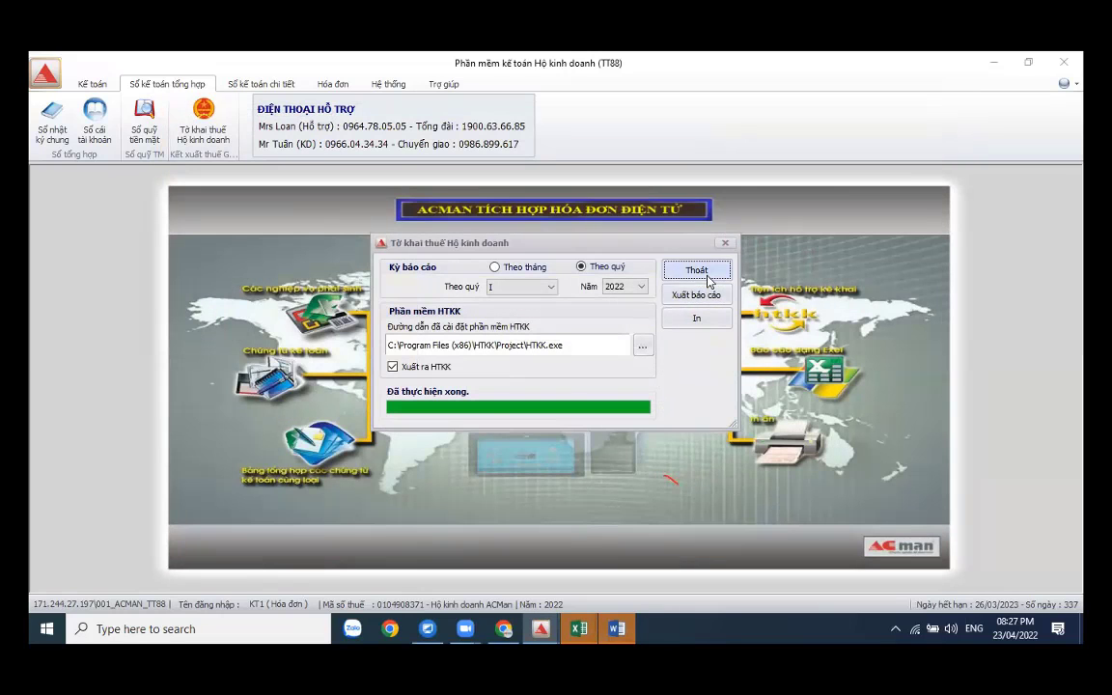
{"action": "left_click", "coordinate": [707, 280]}
{"action": "left_click", "coordinate": [994, 62]}
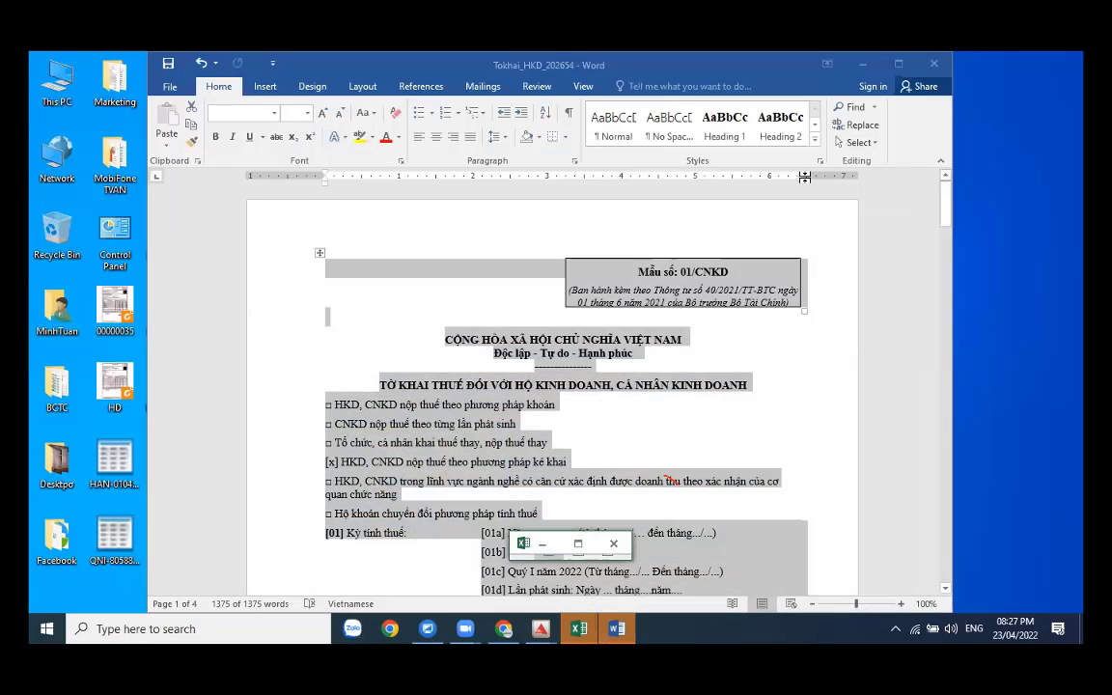
- Minimize the Word declaration, glance at the BANGKE_GIAMTHUE_202708 workbook, then minimize it too
{"action": "left_click", "coordinate": [862, 64]}
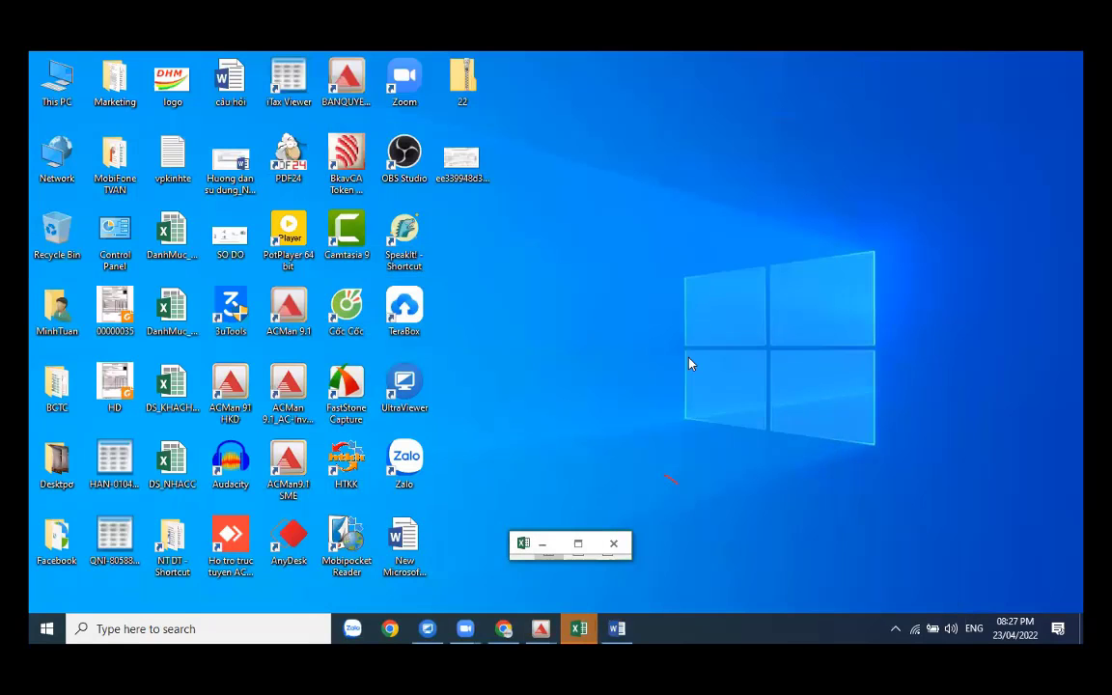
{"action": "left_click", "coordinate": [579, 544]}
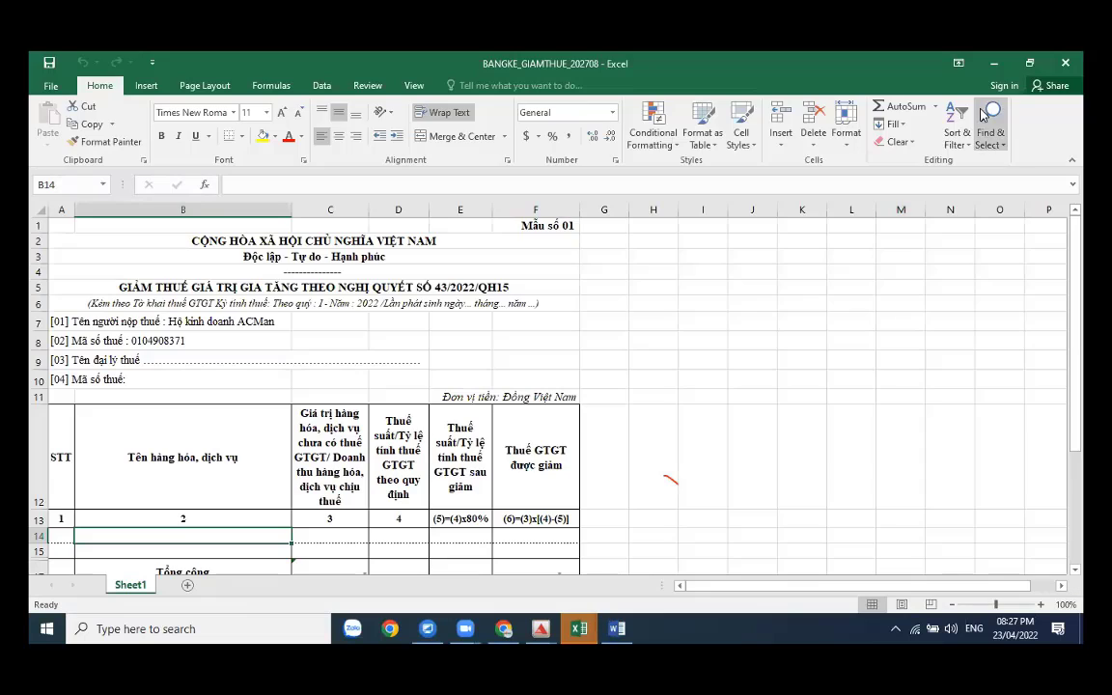
{"action": "left_click", "coordinate": [993, 62]}
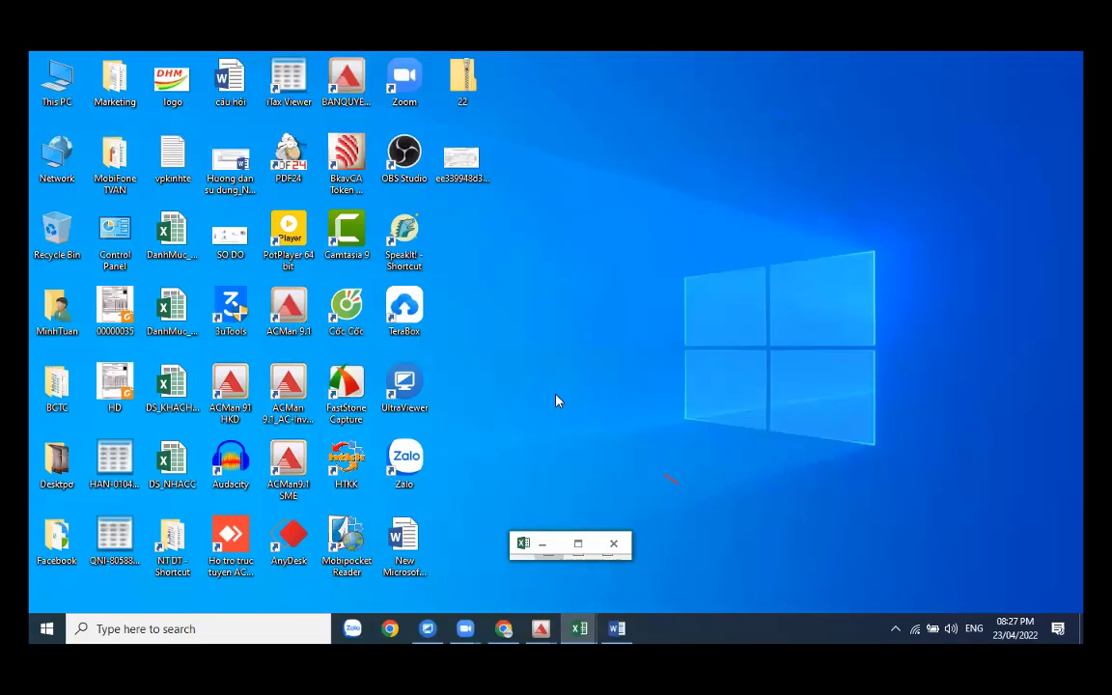